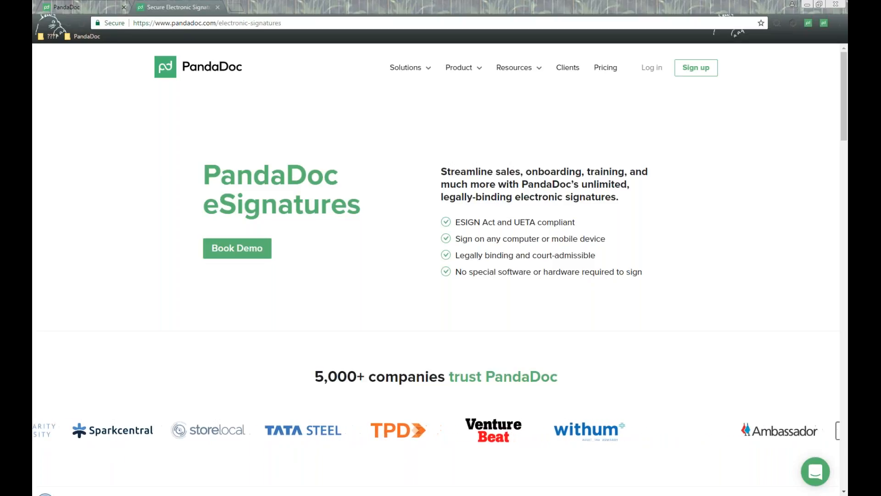
{"action": "left_click", "coordinate": [306, 25]}
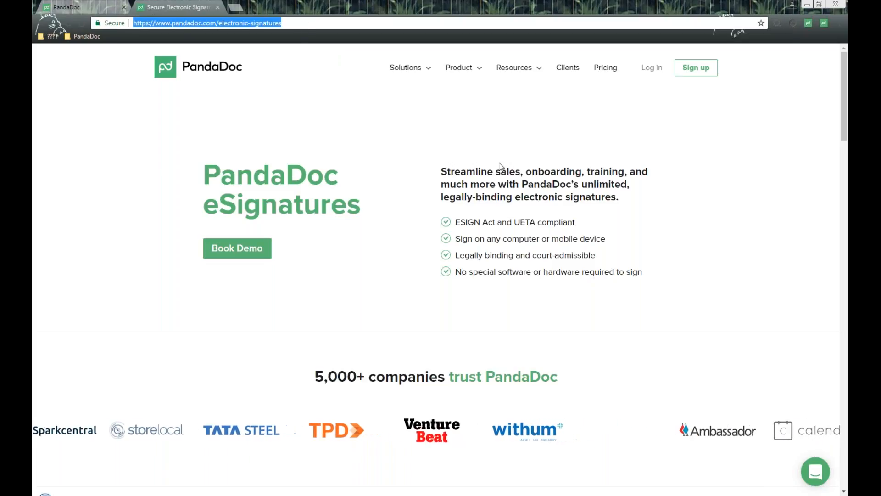
{"action": "mouse_move", "coordinate": [406, 70]}
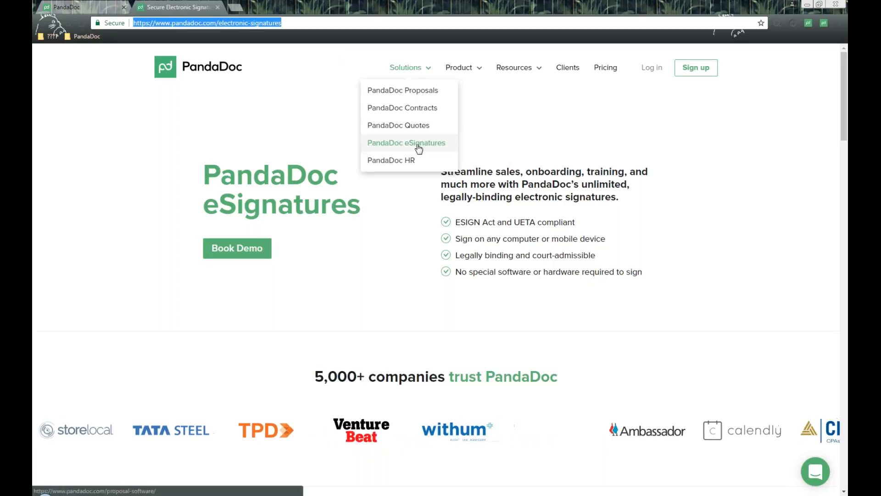
{"action": "left_click", "coordinate": [575, 130]}
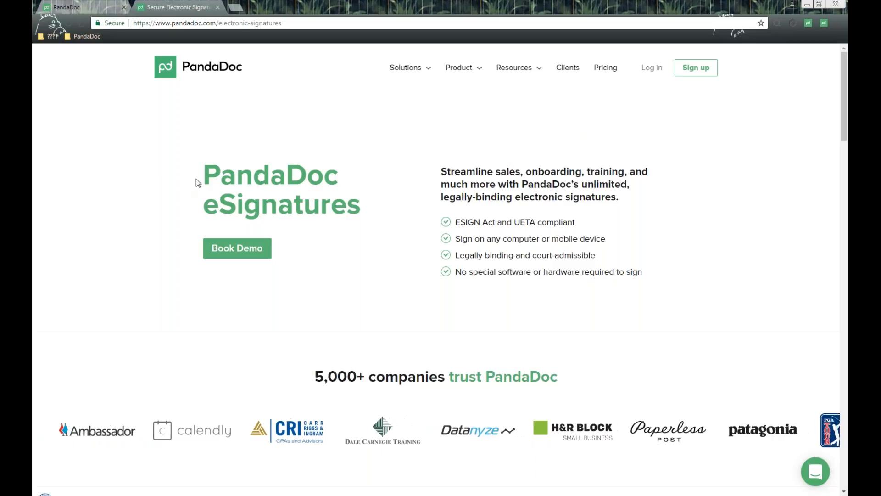
{"action": "left_click_drag", "start_coordinate": [197, 177], "coordinate": [375, 220]}
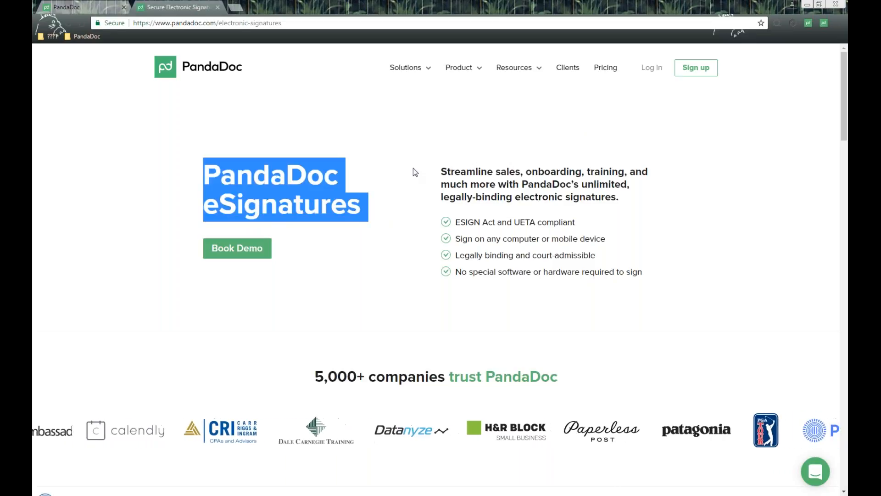
{"action": "left_click", "coordinate": [430, 133]}
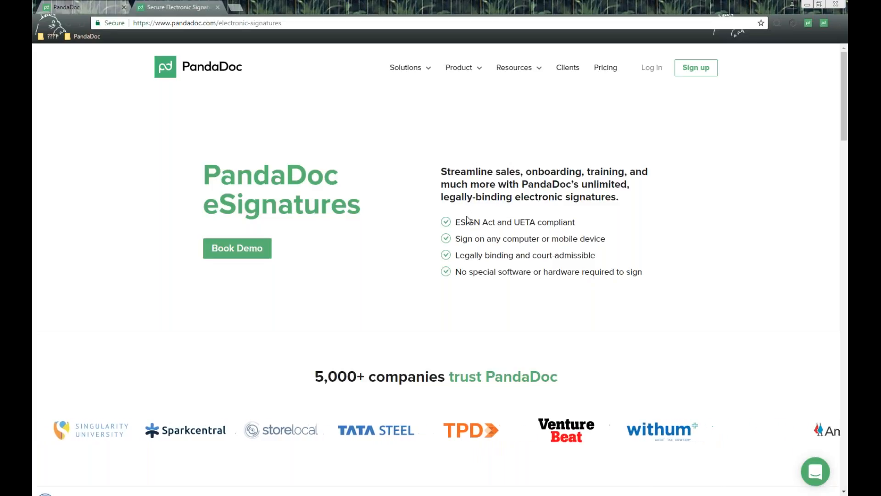
Create a new document by uploading "_A Sample Document for Webinar.pdf" from the starred files in Google Drive.
{"action": "left_click", "coordinate": [90, 4]}
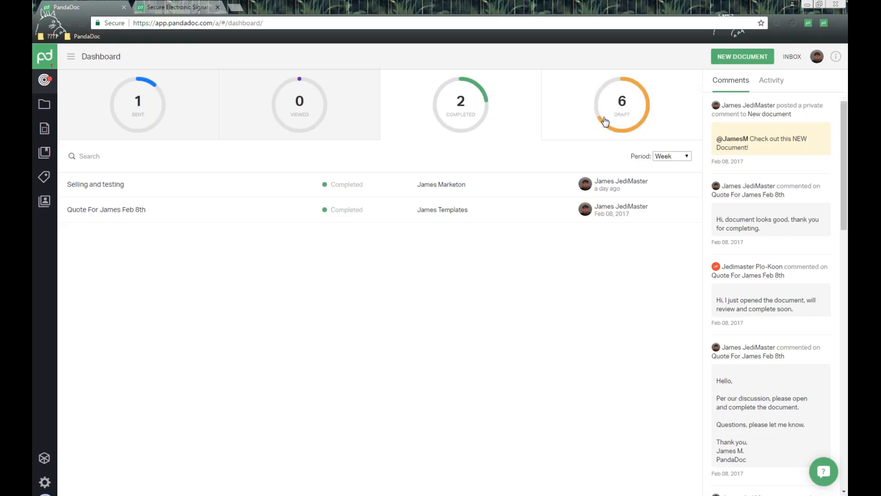
{"action": "left_click", "coordinate": [739, 58]}
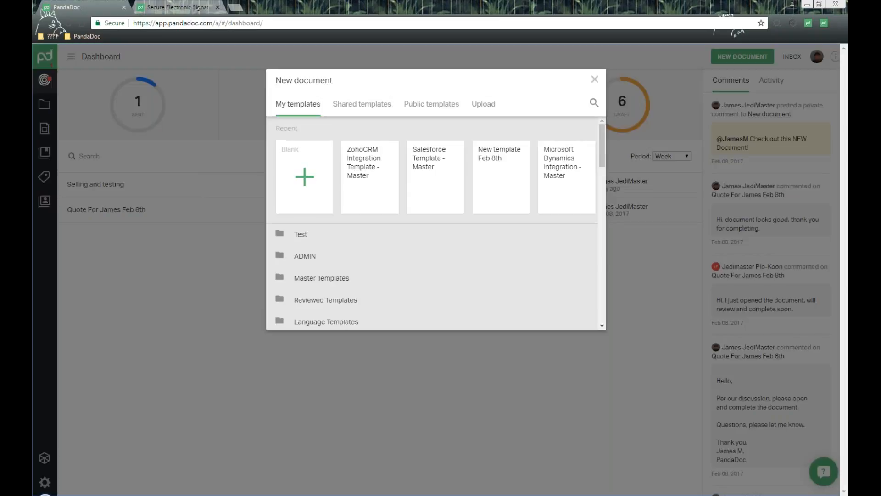
{"action": "left_click", "coordinate": [487, 107]}
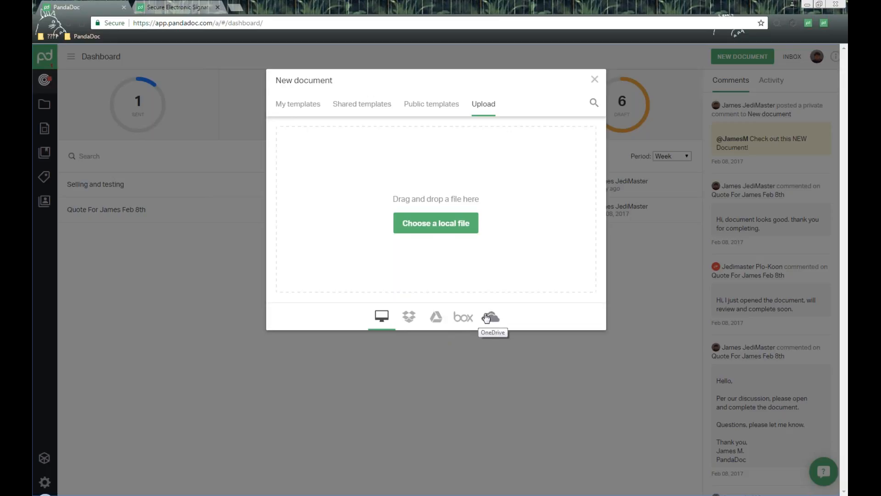
{"action": "left_click", "coordinate": [436, 318]}
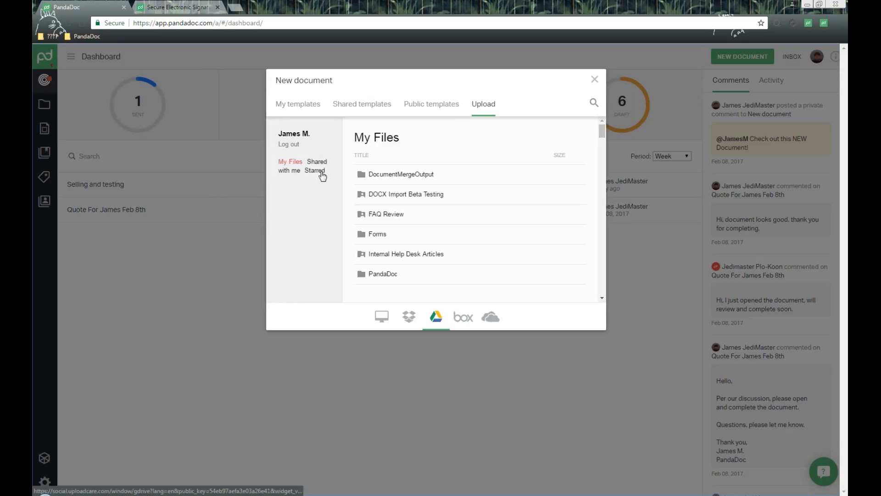
{"action": "left_click", "coordinate": [320, 171]}
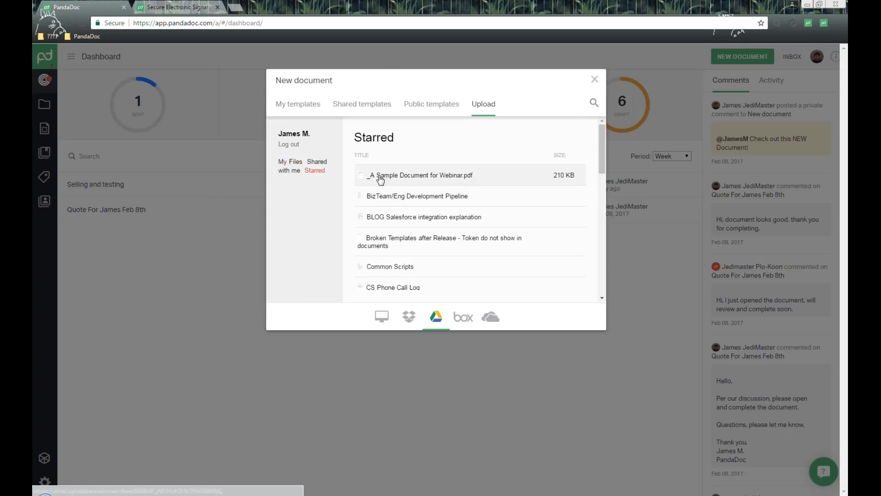
{"action": "left_click", "coordinate": [446, 180]}
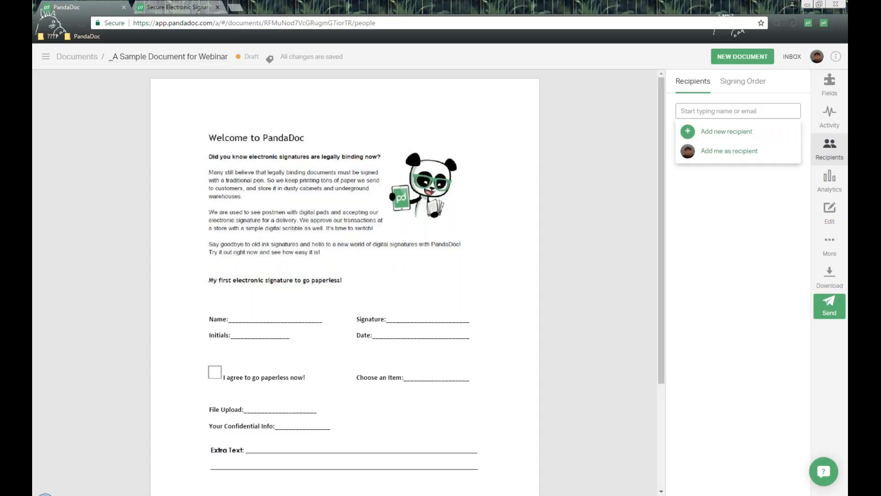
Place a text field on the Name line and set its title to "Enter in your name....".
{"action": "left_click", "coordinate": [829, 85]}
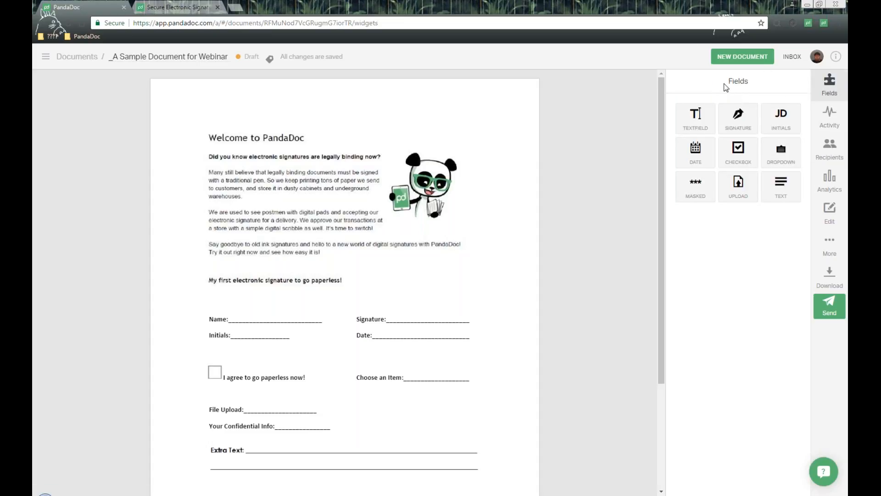
{"action": "double_click", "coordinate": [741, 81]}
{"action": "left_click_drag", "start_coordinate": [702, 115], "coordinate": [235, 318]}
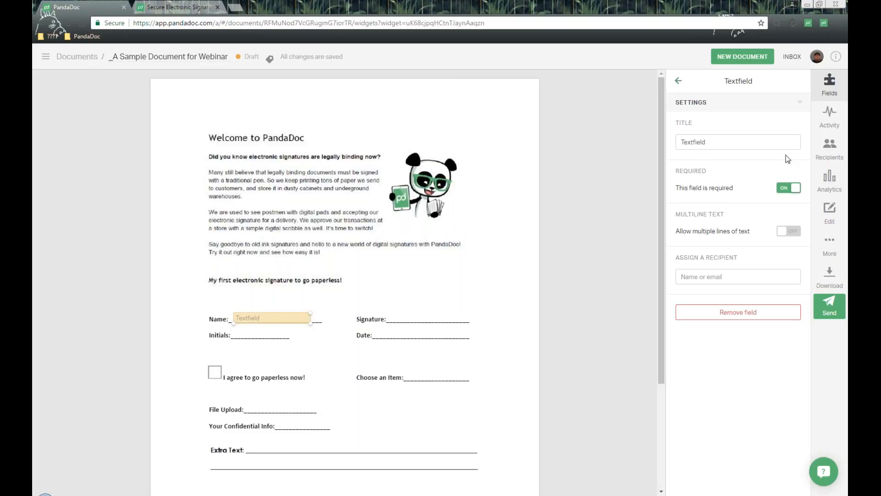
{"action": "left_click", "coordinate": [730, 140]}
{"action": "key", "text": "ctrl+a"}
{"action": "type", "text": "Enter"}
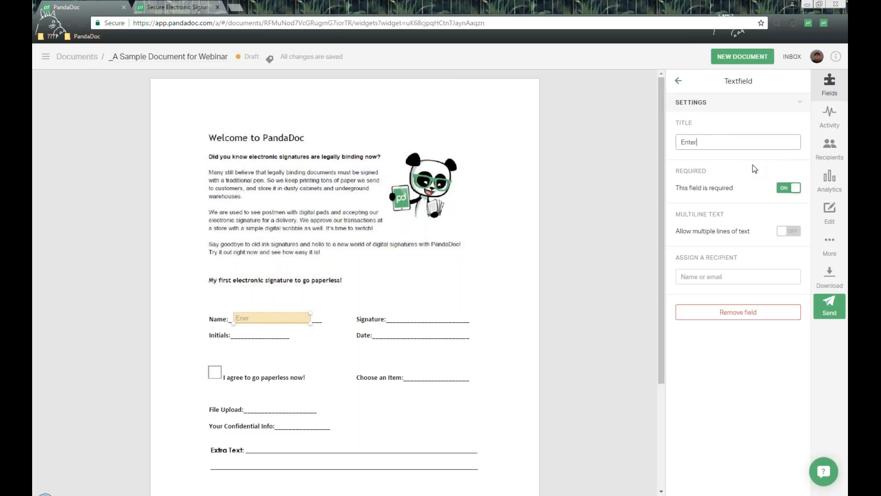
{"action": "type", "text": " in your name..."}
Try multiline text on the name field with an enlarged box, and restore it to a single-line field on the Name line.
{"action": "left_click", "coordinate": [716, 173]}
{"action": "left_click_drag", "start_coordinate": [684, 188], "coordinate": [757, 195]}
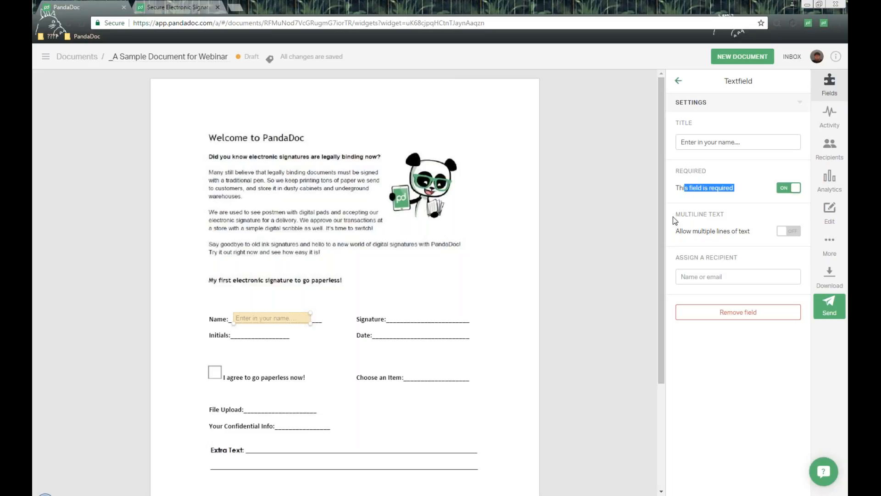
{"action": "left_click_drag", "start_coordinate": [673, 215], "coordinate": [726, 215]}
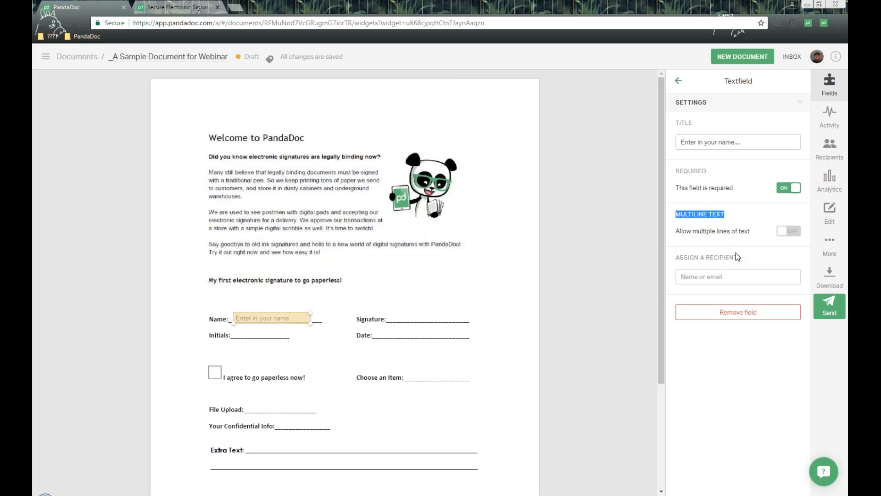
{"action": "left_click", "coordinate": [790, 234]}
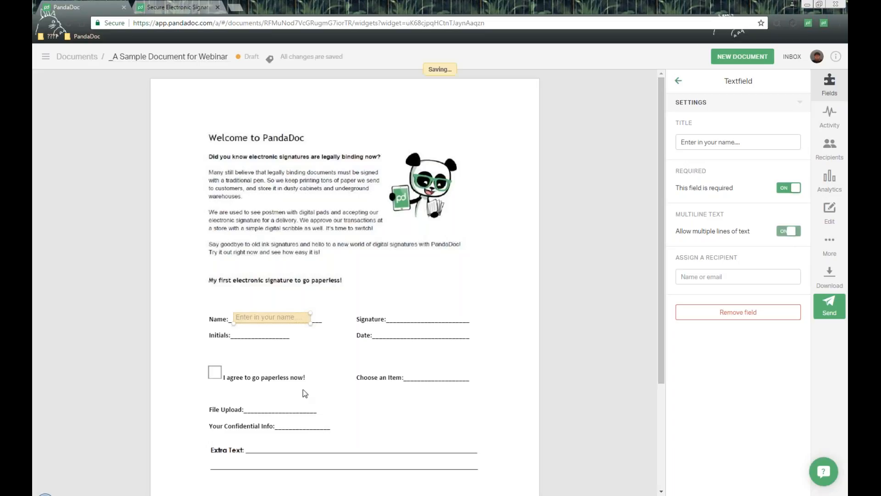
{"action": "left_click_drag", "start_coordinate": [311, 323], "coordinate": [450, 385]}
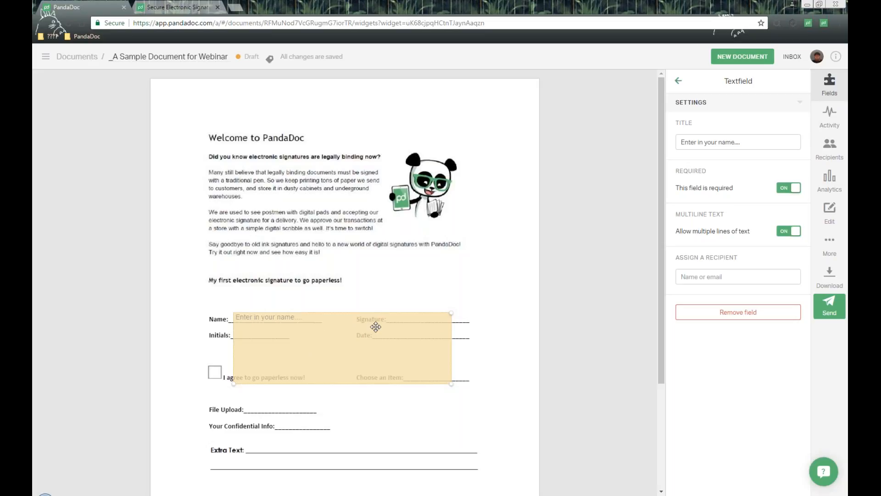
{"action": "left_click_drag", "start_coordinate": [451, 383], "coordinate": [319, 322]}
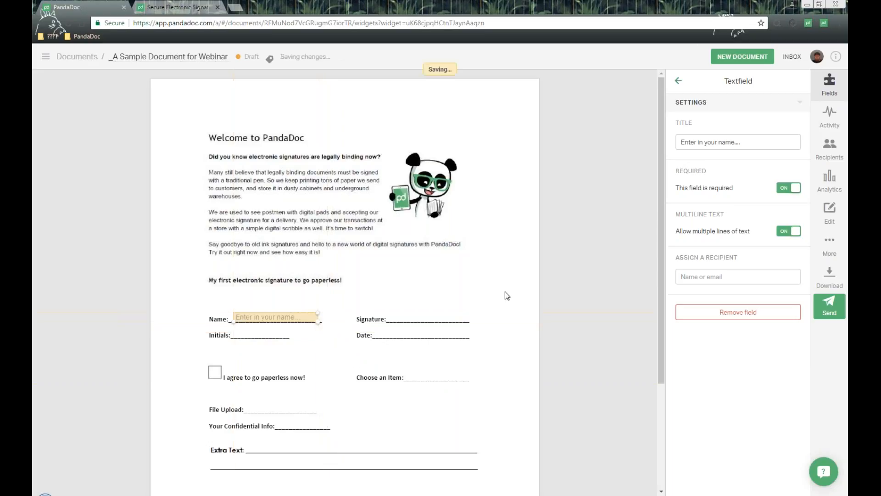
{"action": "left_click", "coordinate": [785, 233]}
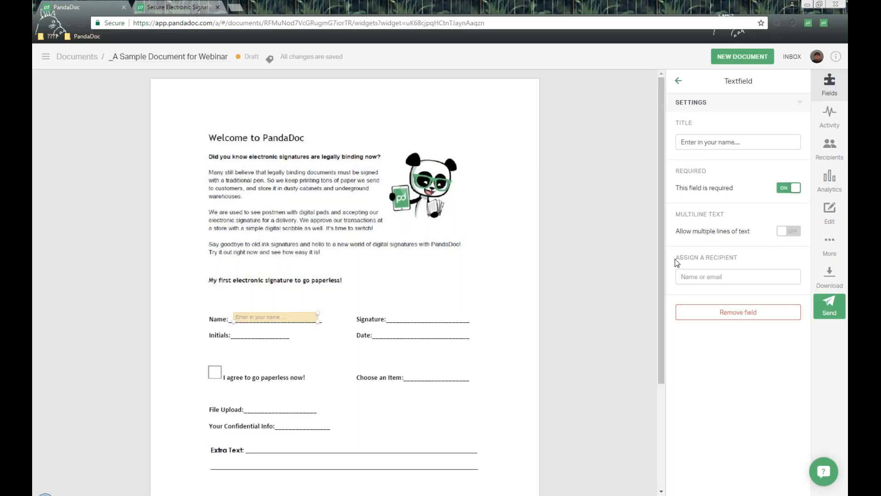
Assign the name field to an existing contact as signer, searching the recipients by first name.
{"action": "triple_click", "coordinate": [741, 258]}
{"action": "left_click", "coordinate": [714, 273]}
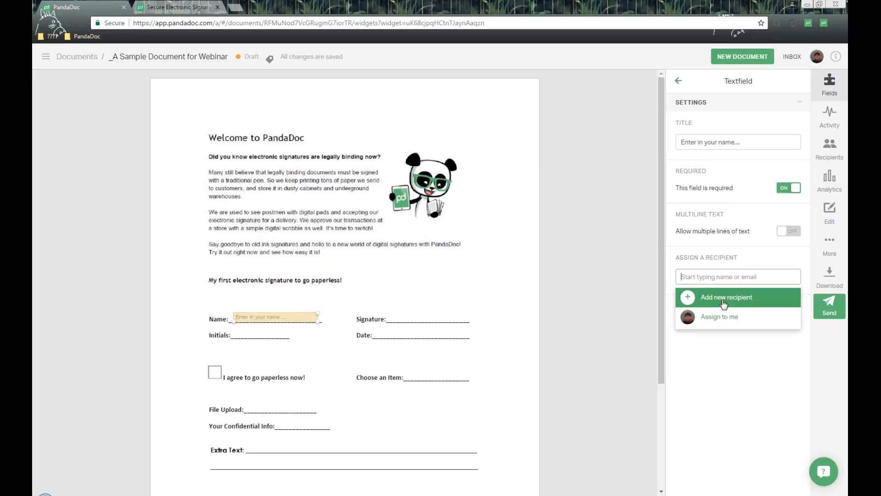
{"action": "type", "text": "james"}
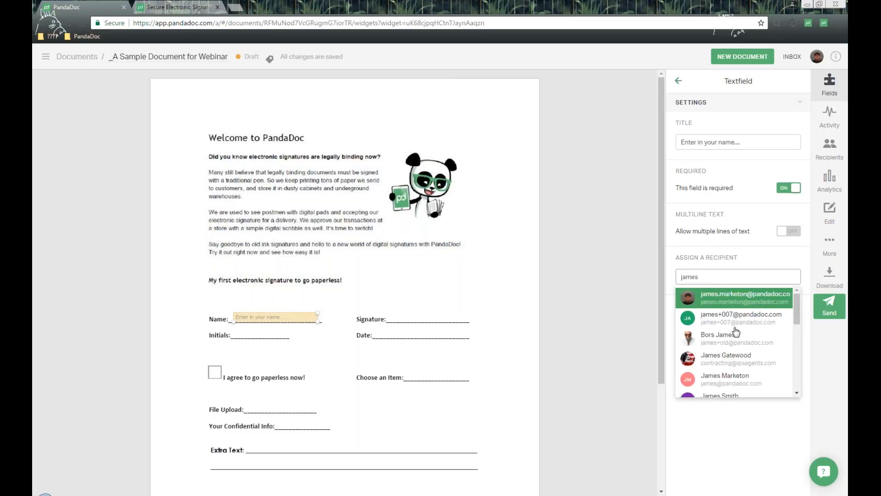
{"action": "scroll", "coordinate": [744, 337], "scroll_direction": "down", "scroll_amount": 3}
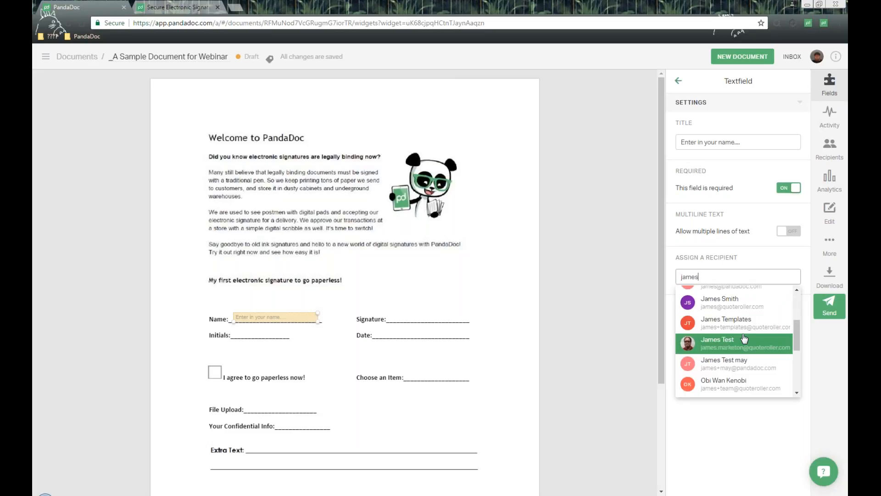
{"action": "left_click", "coordinate": [751, 324]}
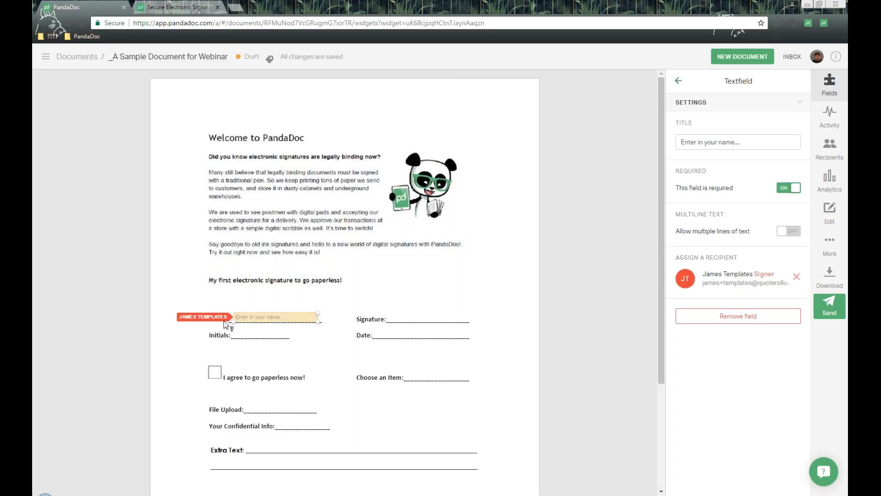
Place a signature field on the Signature line and check its assigned recipient.
{"action": "left_click", "coordinate": [678, 80]}
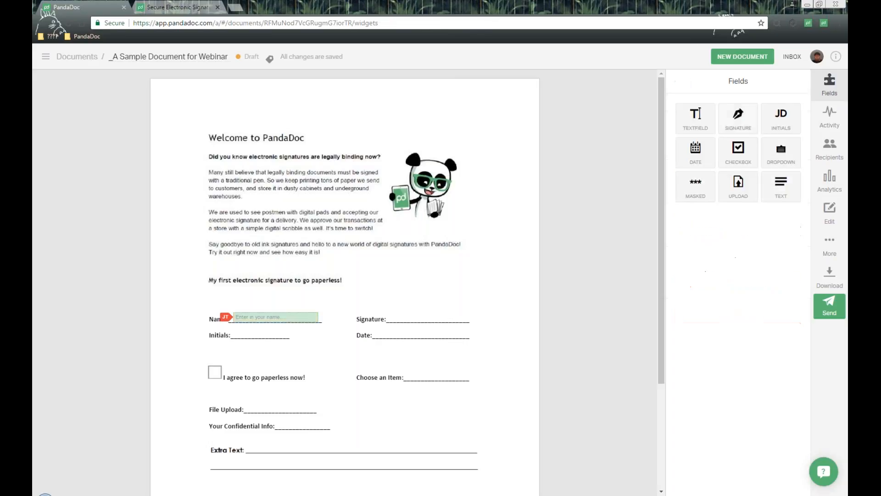
{"action": "mouse_move", "coordinate": [739, 117]}
{"action": "left_mouse_down"}
{"action": "mouse_move", "coordinate": [378, 343]}
{"action": "mouse_move", "coordinate": [393, 302]}
{"action": "left_mouse_up"}
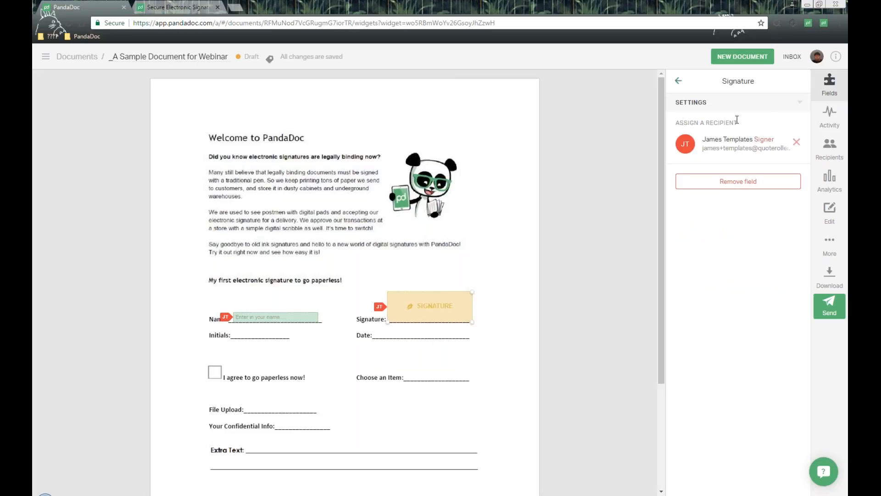
{"action": "left_click_drag", "start_coordinate": [495, 339], "coordinate": [393, 357]}
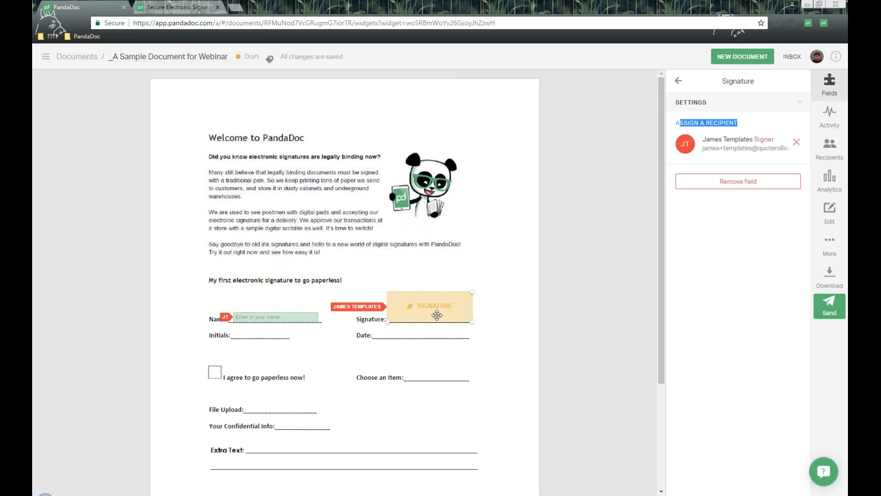
{"action": "left_click", "coordinate": [621, 156]}
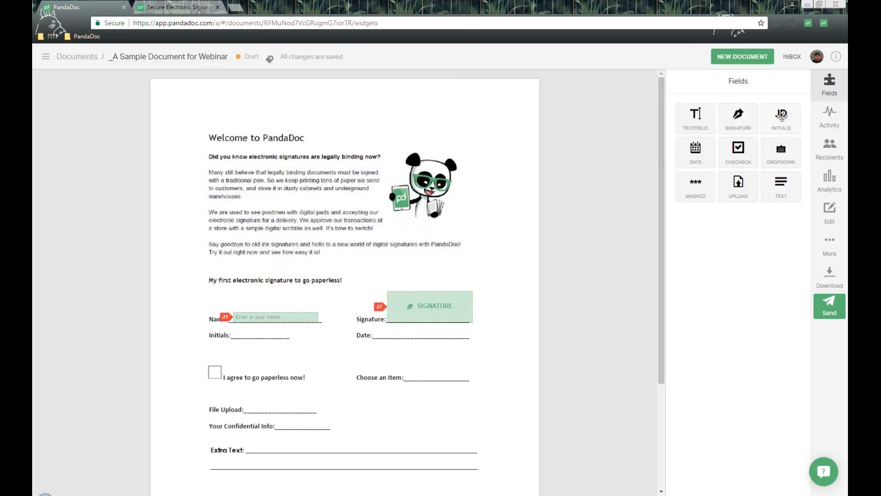
Place an initials field on the Initials line and shrink it to fit the line, keeping it required.
{"action": "left_click_drag", "start_coordinate": [368, 290], "coordinate": [261, 323]}
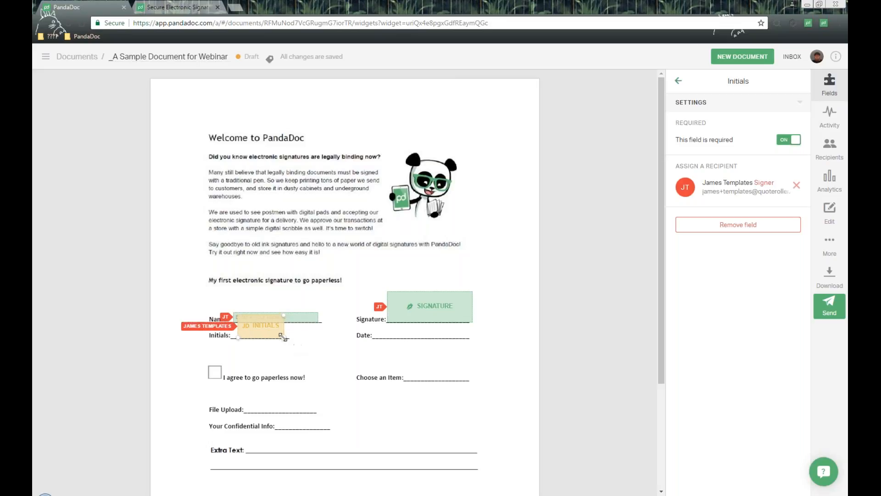
{"action": "left_click_drag", "start_coordinate": [284, 337], "coordinate": [257, 331]}
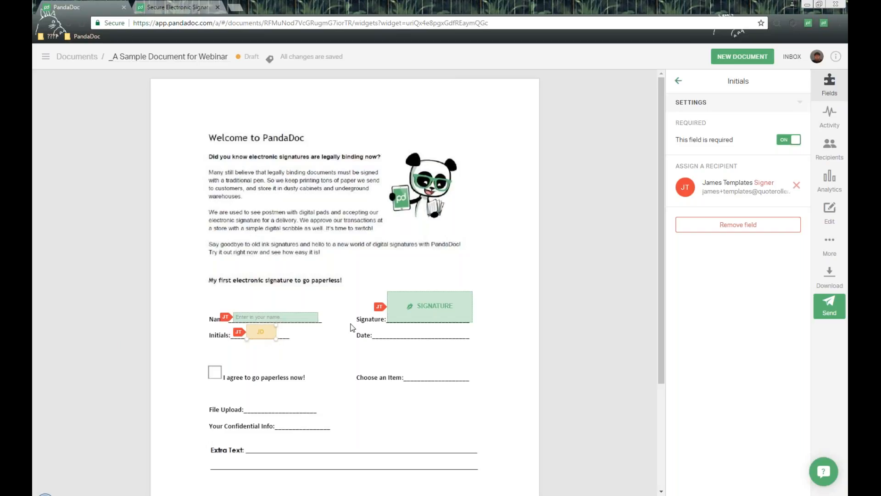
{"action": "left_click_drag", "start_coordinate": [674, 123], "coordinate": [729, 123]}
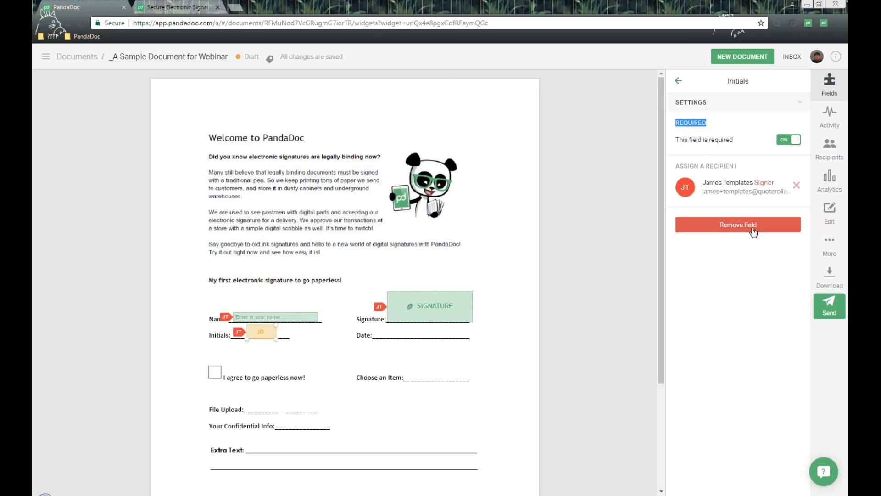
{"action": "left_click_drag", "start_coordinate": [685, 139], "coordinate": [802, 160]}
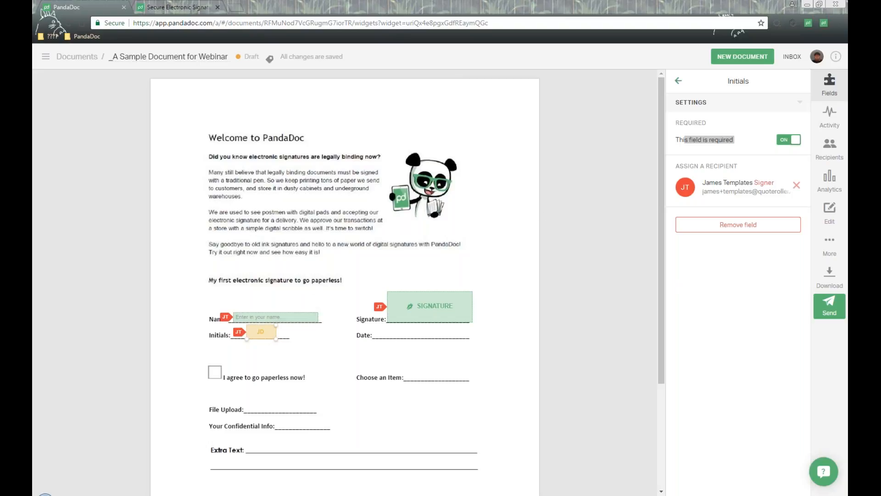
{"action": "left_click", "coordinate": [637, 156]}
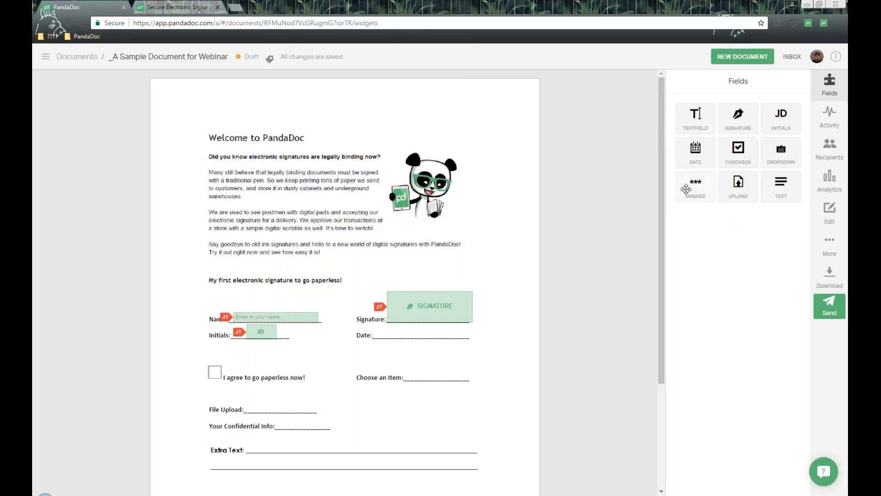
Place a date field on the Date line and set its date format to dd/mm/yyyy.
{"action": "left_click", "coordinate": [386, 334]}
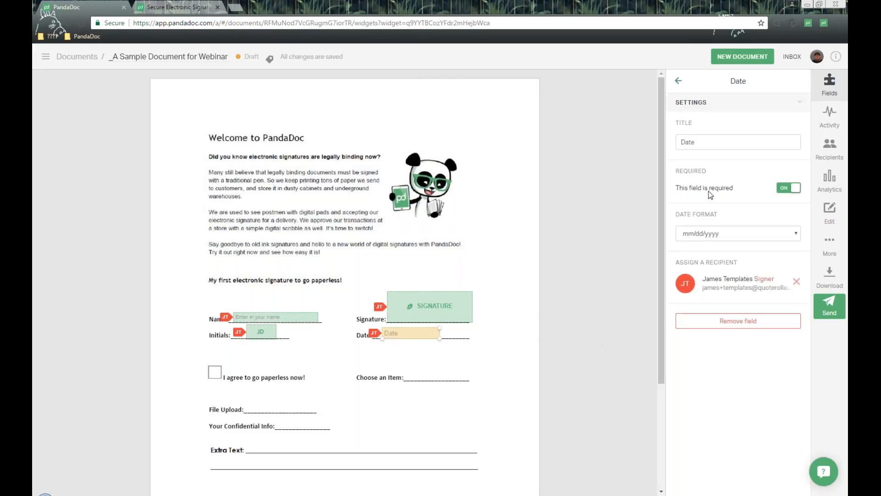
{"action": "left_click_drag", "start_coordinate": [724, 145], "coordinate": [646, 144]}
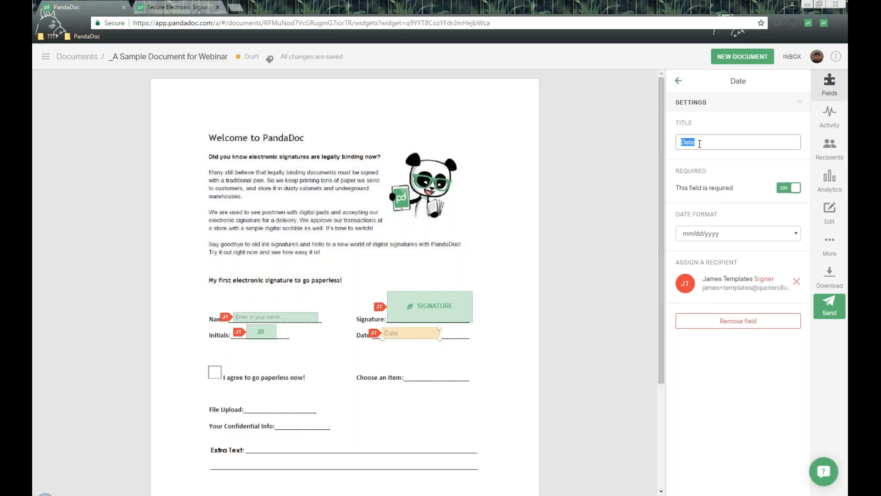
{"action": "left_click_drag", "start_coordinate": [677, 171], "coordinate": [707, 171]}
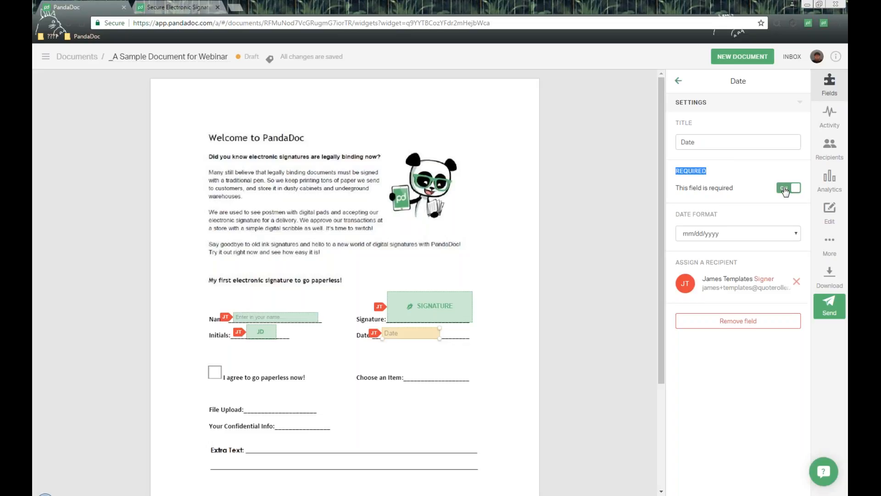
{"action": "left_click", "coordinate": [670, 218]}
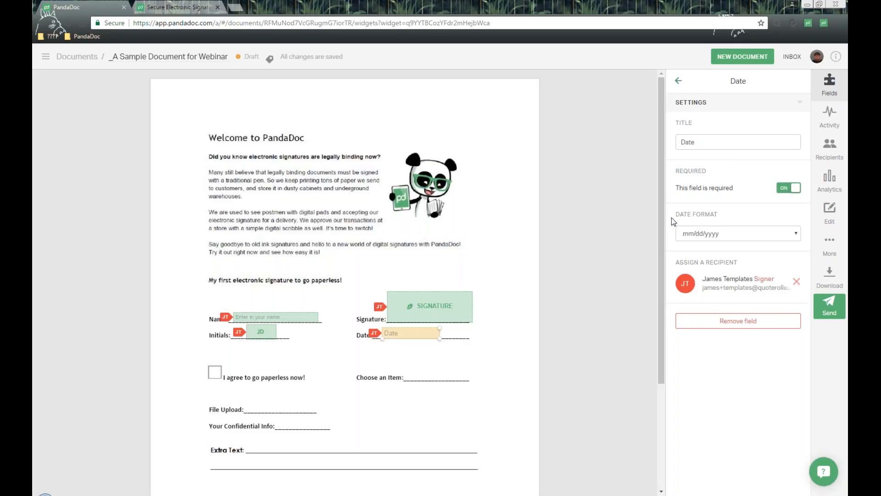
{"action": "left_click", "coordinate": [754, 236]}
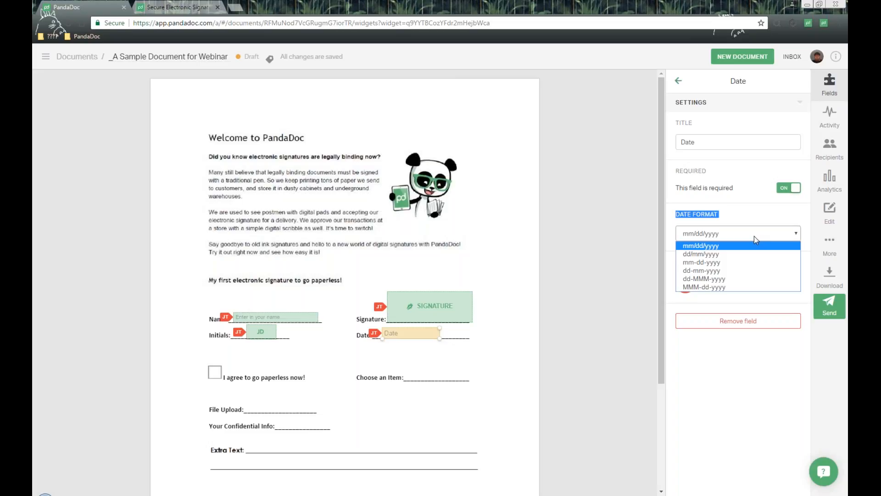
{"action": "left_click", "coordinate": [730, 255]}
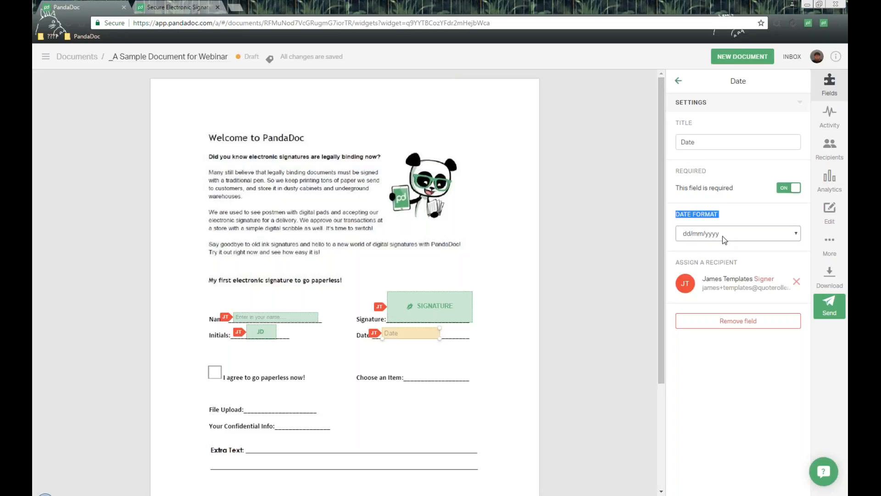
{"action": "left_click", "coordinate": [744, 235]}
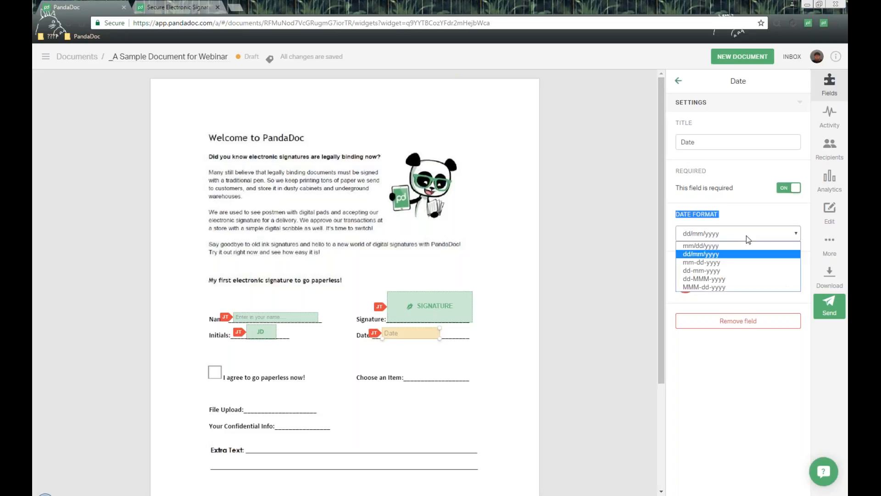
{"action": "left_click", "coordinate": [678, 81]}
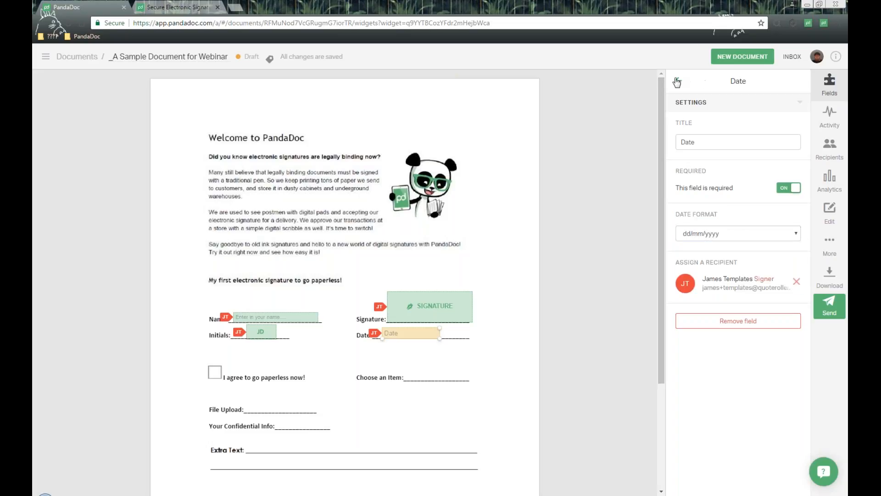
{"action": "left_click", "coordinate": [679, 80]}
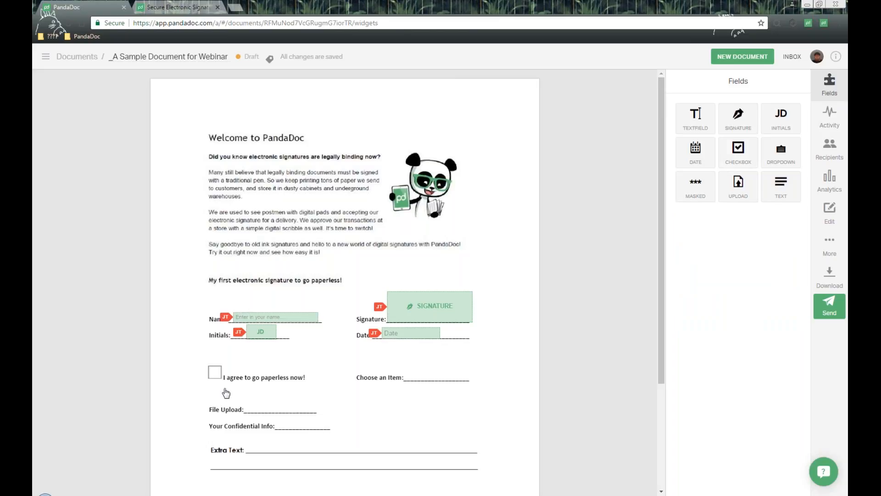
Place a checkbox field in the box beside "I agree to go paperless now!" and go through its title, required and recipient settings.
{"action": "left_click", "coordinate": [216, 370]}
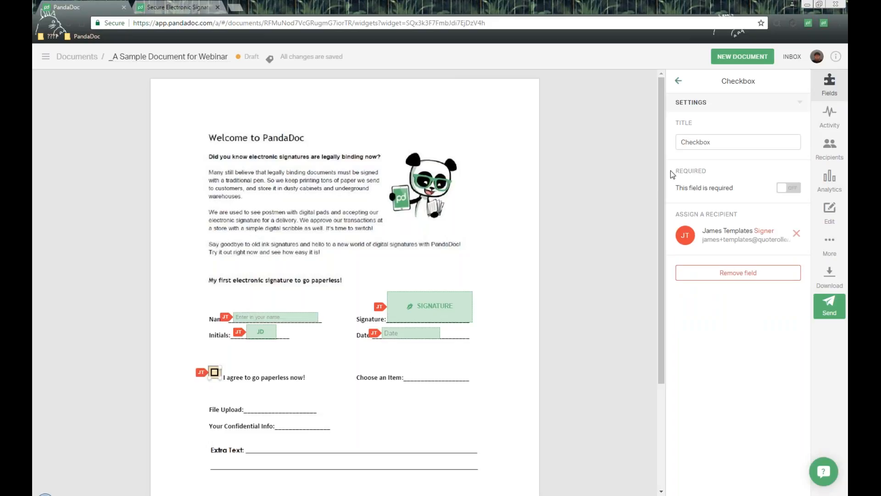
{"action": "left_click_drag", "start_coordinate": [681, 123], "coordinate": [720, 123]}
{"action": "left_click", "coordinate": [725, 142]}
{"action": "left_click_drag", "start_coordinate": [680, 171], "coordinate": [739, 171]}
{"action": "left_click", "coordinate": [795, 192]}
{"action": "left_click_drag", "start_coordinate": [675, 214], "coordinate": [766, 209]}
{"action": "left_click", "coordinate": [679, 81]}
Place a dropdown field on the Choose an Item line and review its title, required and recipient settings.
{"action": "left_click_drag", "start_coordinate": [777, 157], "coordinate": [471, 355]}
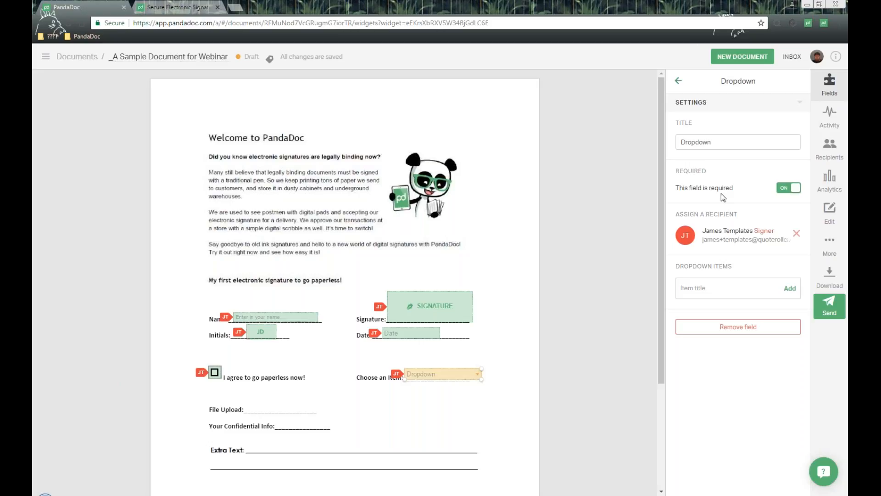
{"action": "left_click_drag", "start_coordinate": [714, 143], "coordinate": [666, 145]}
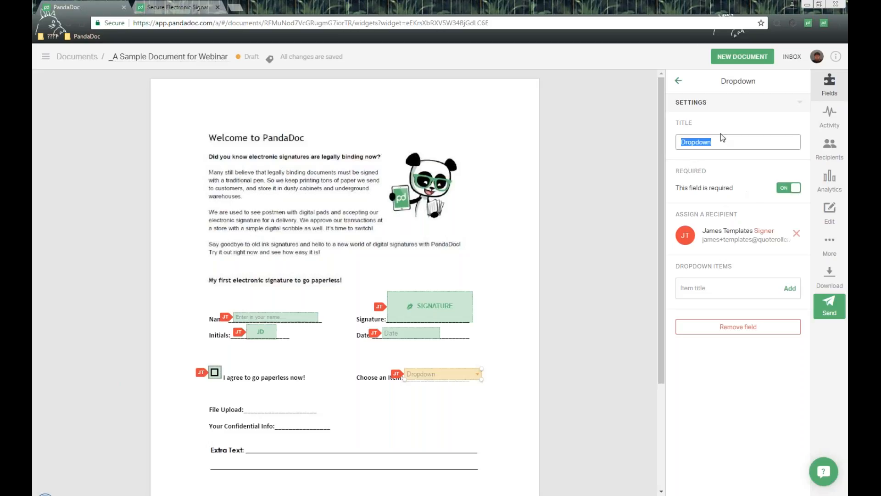
{"action": "left_click_drag", "start_coordinate": [672, 177], "coordinate": [744, 175]}
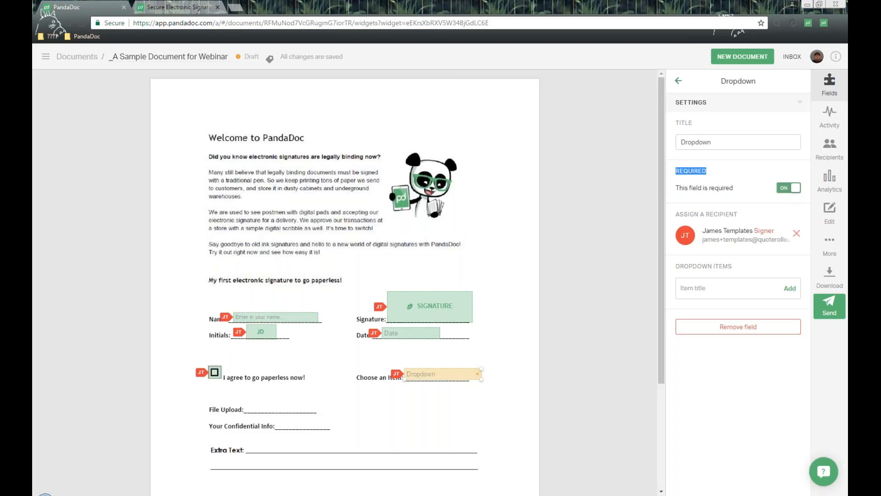
{"action": "left_click", "coordinate": [693, 213]}
{"action": "left_click_drag", "start_coordinate": [688, 214], "coordinate": [755, 214]}
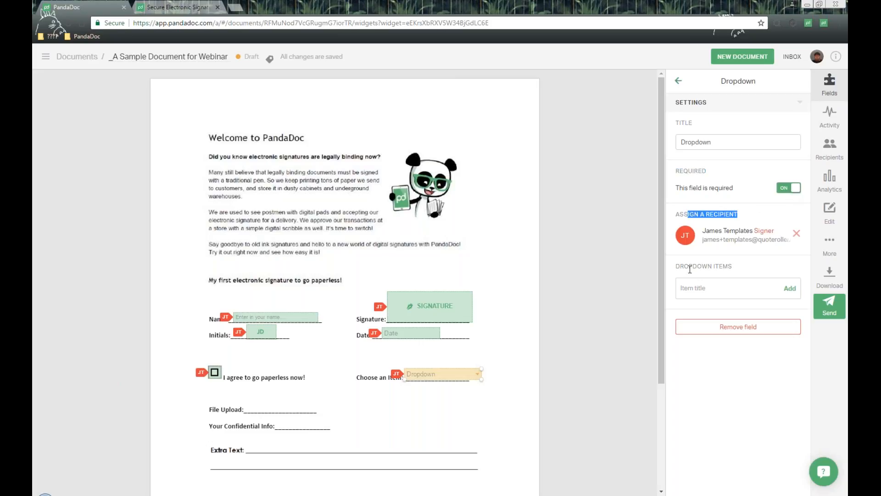
{"action": "left_click", "coordinate": [674, 264]}
{"action": "left_click_drag", "start_coordinate": [678, 268], "coordinate": [734, 266]}
Add the choices Item #1, Item #2 and Item #3 to the dropdown field.
{"action": "left_click", "coordinate": [712, 287]}
{"action": "type", "text": "Item #1"}
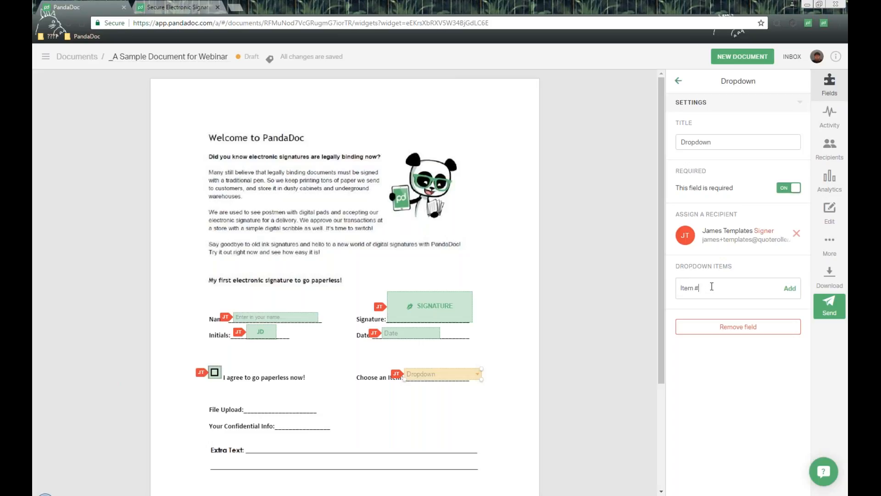
{"action": "left_click", "coordinate": [797, 291]}
{"action": "type", "text": "Ol"}
{"action": "key", "text": "BackSpace"}
{"action": "key", "text": "BackSpace"}
{"action": "type", "text": "Item #2"}
{"action": "left_click", "coordinate": [791, 307]}
{"action": "left_click", "coordinate": [721, 324]}
{"action": "type", "text": "Item #3"}
{"action": "left_click", "coordinate": [790, 325]}
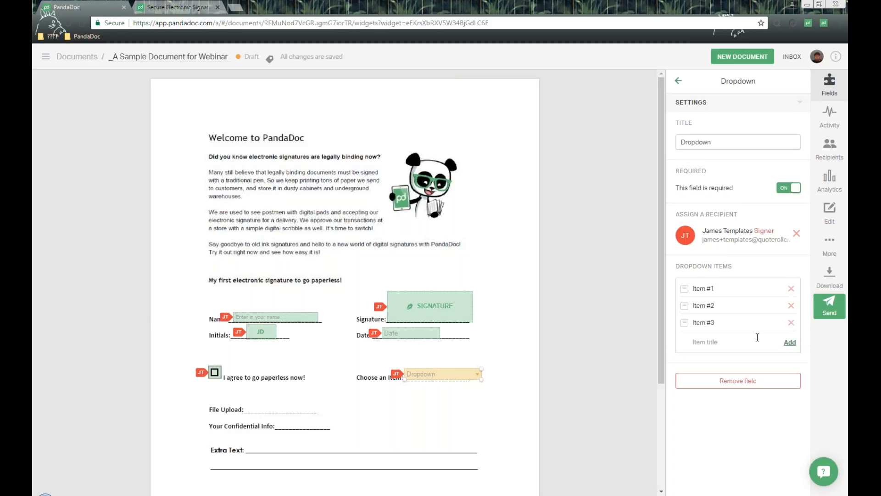
Check the dropdown's item order and its list of choices in the document.
{"action": "mouse_move", "coordinate": [683, 317]}
{"action": "left_mouse_down"}
{"action": "mouse_move", "coordinate": [678, 280]}
{"action": "mouse_move", "coordinate": [682, 334]}
{"action": "mouse_move", "coordinate": [677, 278]}
{"action": "mouse_move", "coordinate": [684, 323]}
{"action": "left_mouse_up"}
{"action": "left_click", "coordinate": [478, 377]}
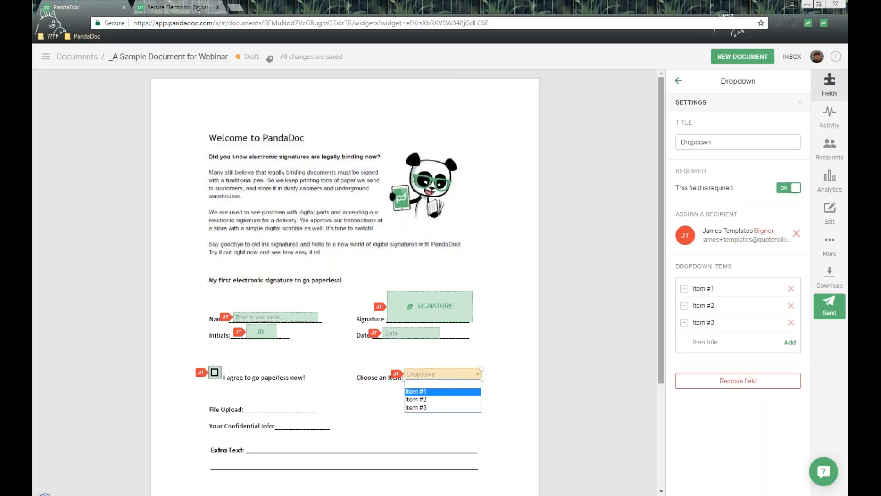
{"action": "left_click", "coordinate": [615, 212]}
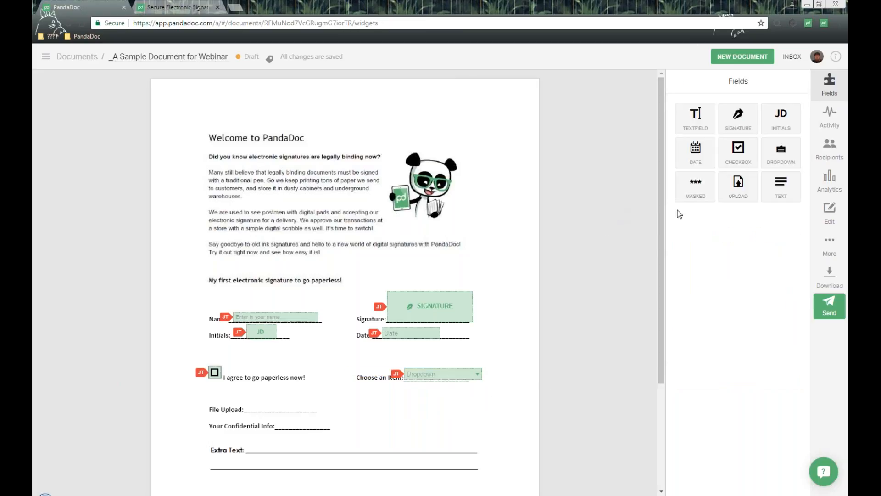
Place a masked field on the Your Confidential Info line, review its settings and switch its contents to visible.
{"action": "left_click_drag", "start_coordinate": [707, 183], "coordinate": [276, 424]}
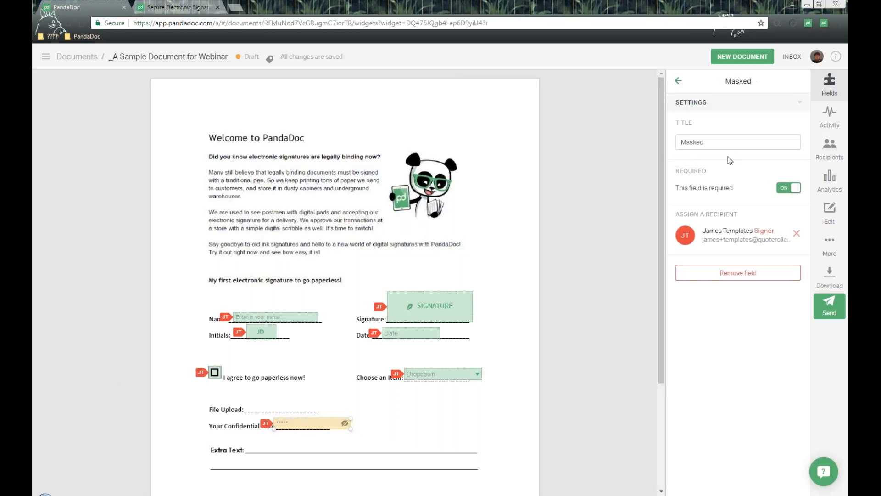
{"action": "double_click", "coordinate": [690, 123]}
{"action": "left_click_drag", "start_coordinate": [718, 141], "coordinate": [728, 171]}
{"action": "left_click_drag", "start_coordinate": [688, 214], "coordinate": [758, 214]}
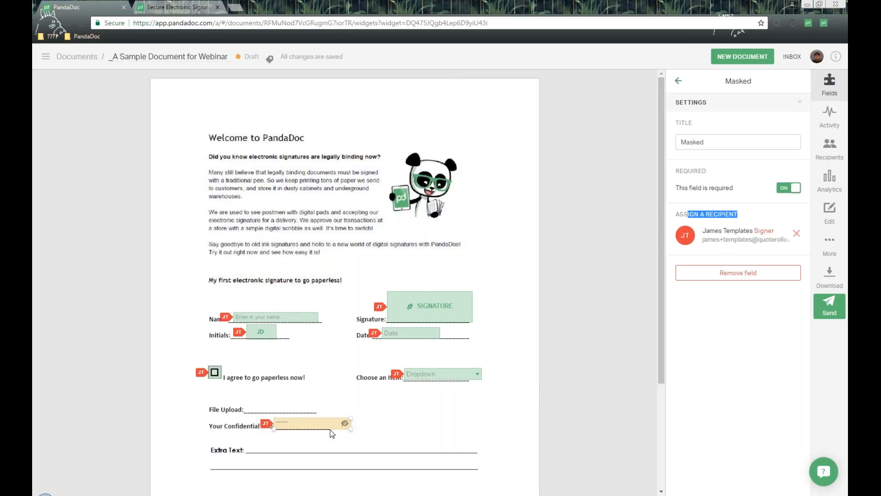
{"action": "left_click", "coordinate": [345, 423]}
{"action": "left_click", "coordinate": [308, 422]}
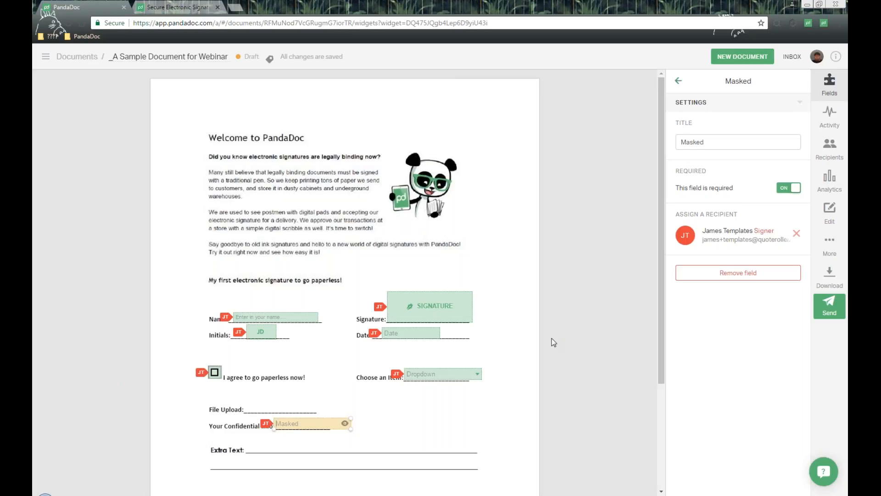
{"action": "left_click", "coordinate": [626, 223]}
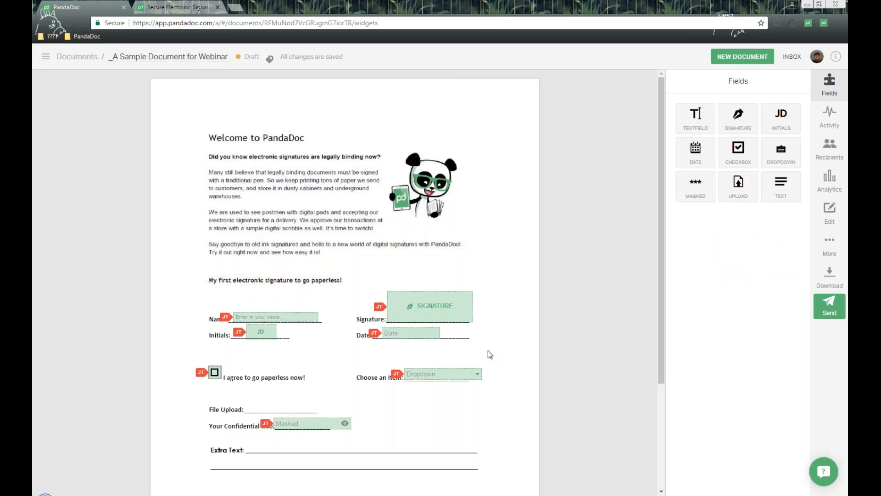
Place an upload field on the File Upload line and review its title, required and recipient settings.
{"action": "left_click_drag", "start_coordinate": [740, 184], "coordinate": [284, 405]}
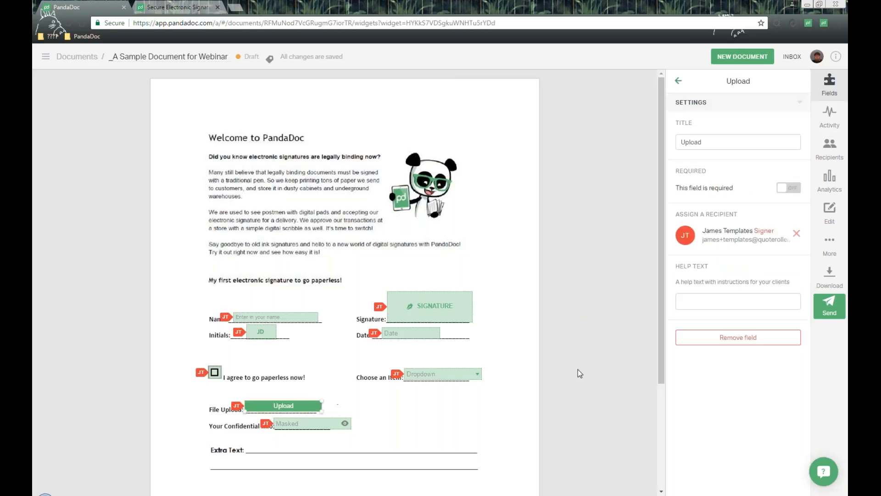
{"action": "left_click_drag", "start_coordinate": [692, 123], "coordinate": [675, 122]}
{"action": "left_click_drag", "start_coordinate": [675, 171], "coordinate": [718, 170]}
{"action": "left_click", "coordinate": [757, 242]}
{"action": "left_click_drag", "start_coordinate": [675, 214], "coordinate": [739, 214]}
{"action": "left_click", "coordinate": [681, 265]}
{"action": "left_click_drag", "start_coordinate": [675, 266], "coordinate": [710, 267]}
Set the upload field's help text to "Per our discussion, please upload your file.".
{"action": "left_click", "coordinate": [698, 301]}
{"action": "type", "text": "Per ouscussi"}
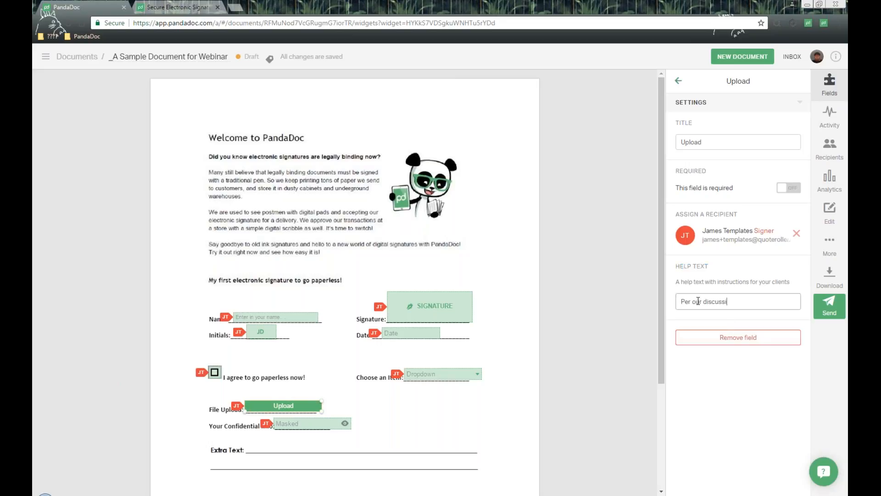
{"action": "type", "text": "on, please upload your file."}
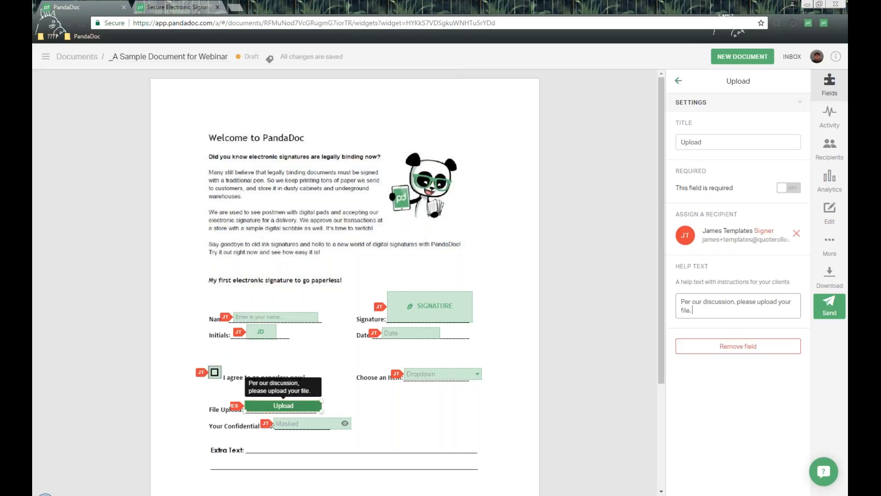
Check how the help text appears in the upload field's file dialog and tooltip, without uploading a file.
{"action": "left_click", "coordinate": [295, 405]}
{"action": "left_click_drag", "start_coordinate": [329, 104], "coordinate": [468, 99]}
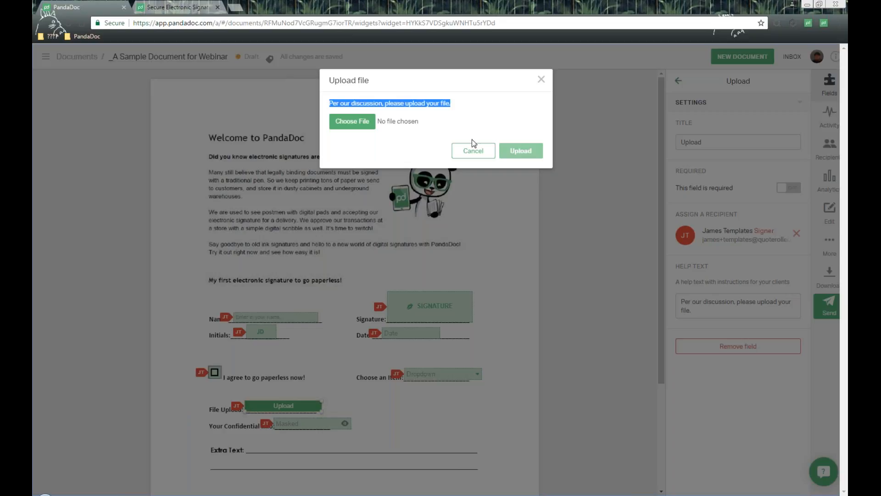
{"action": "left_click", "coordinate": [481, 151]}
{"action": "mouse_move", "coordinate": [283, 406]}
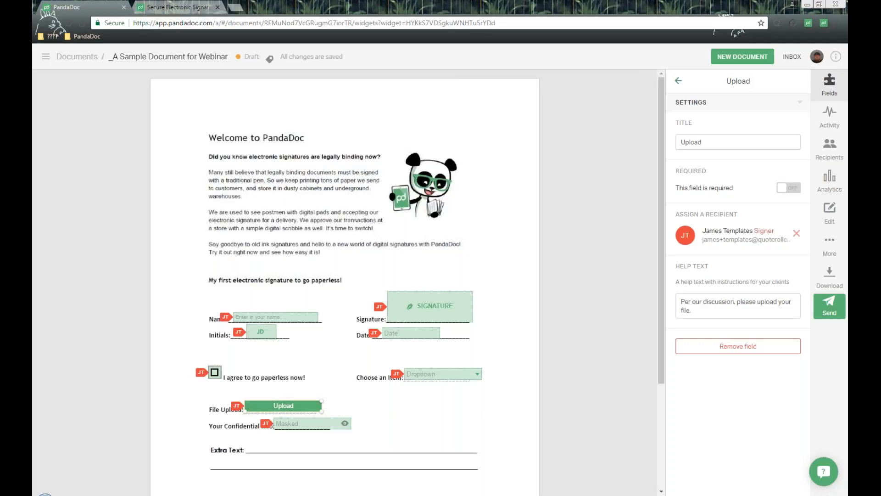
{"action": "left_click", "coordinate": [595, 258]}
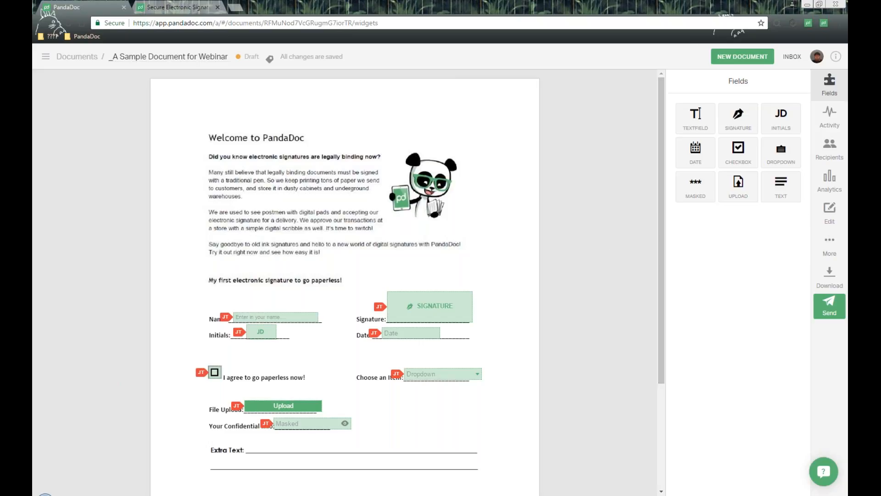
Place a static text field on the Extra Text line and resize it to a single line spanning the line's width.
{"action": "left_click_drag", "start_coordinate": [791, 185], "coordinate": [256, 423]}
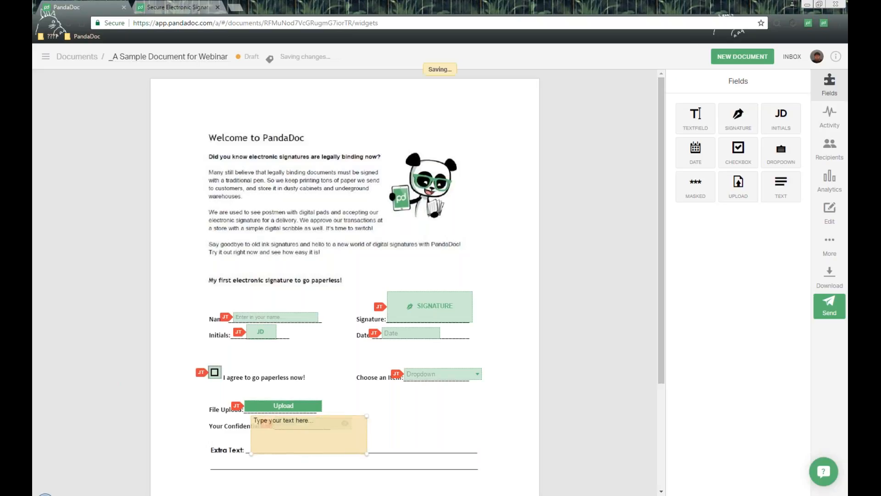
{"action": "left_click", "coordinate": [369, 455]}
{"action": "left_click_drag", "start_coordinate": [366, 454], "coordinate": [442, 424]}
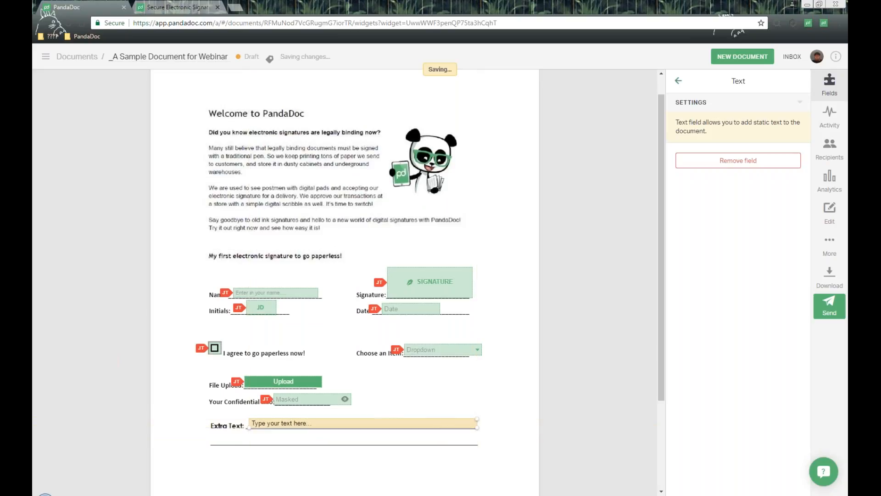
{"action": "scroll", "coordinate": [444, 348], "scroll_direction": "up", "scroll_amount": 1}
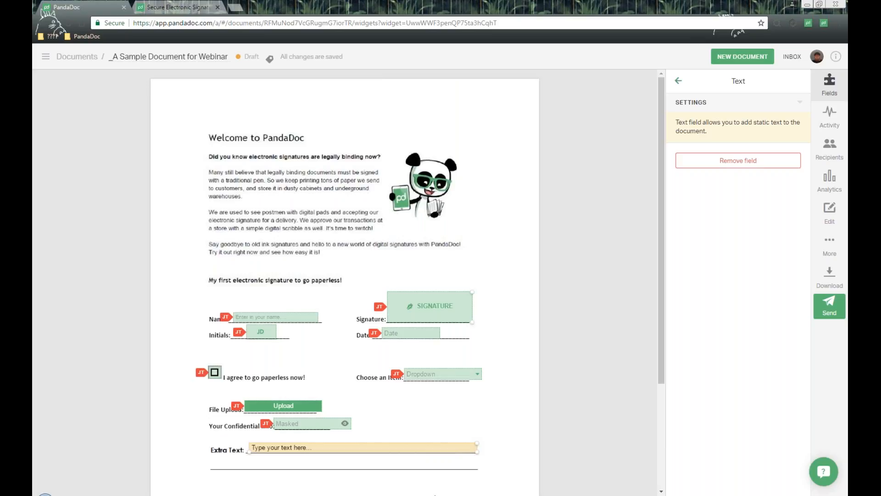
Enter "Hello, please click on each field and complete." in the text field on the Extra Text line.
{"action": "left_click", "coordinate": [312, 447]}
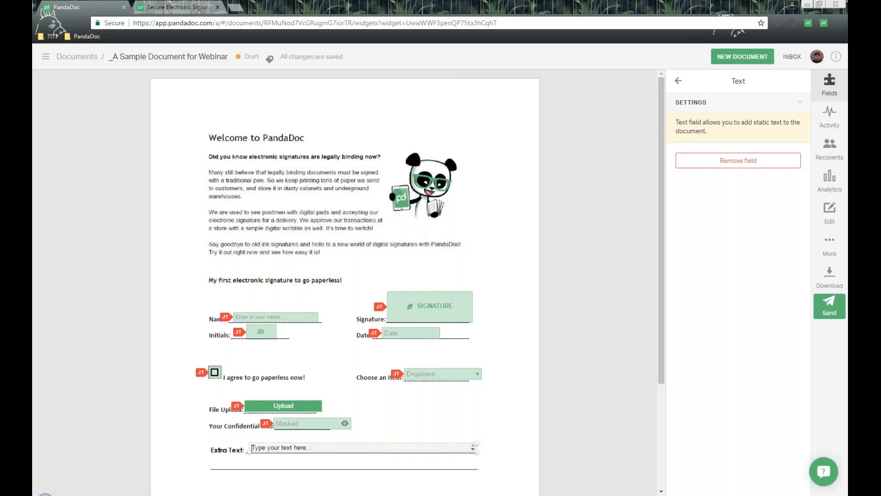
{"action": "type", "text": "Hello, plese"}
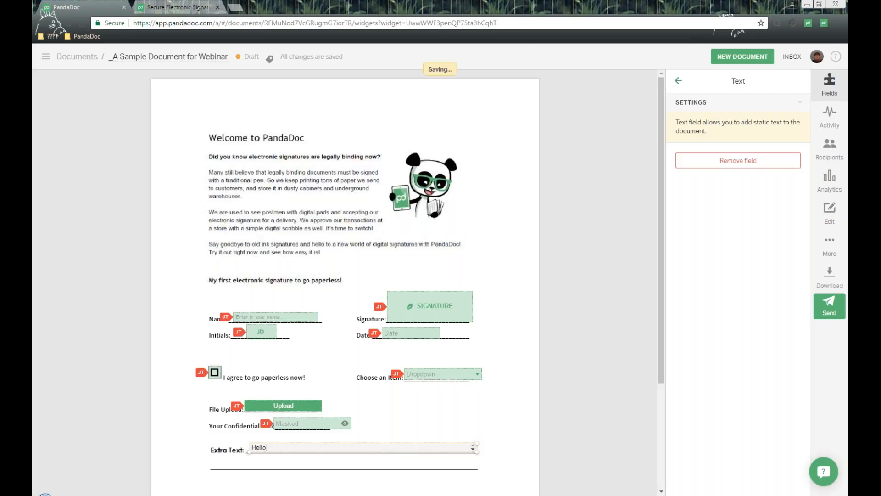
{"action": "key", "text": "BackSpace"}
{"action": "key", "text": "BackSpace"}
{"action": "key", "text": "BackSpace"}
{"action": "type", "text": "ase click on eacx"}
{"action": "key", "text": "BackSpace"}
{"action": "type", "text": "h field "}
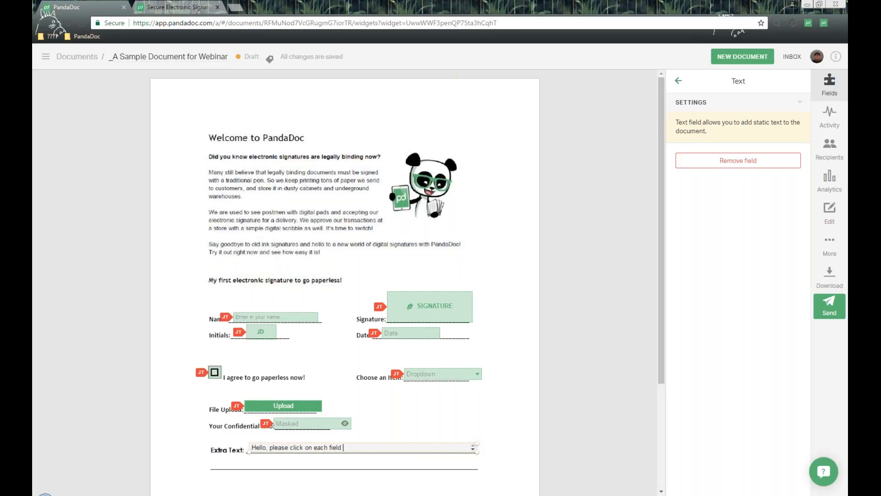
{"action": "type", "text": "and complete."}
{"action": "left_click", "coordinate": [508, 396]}
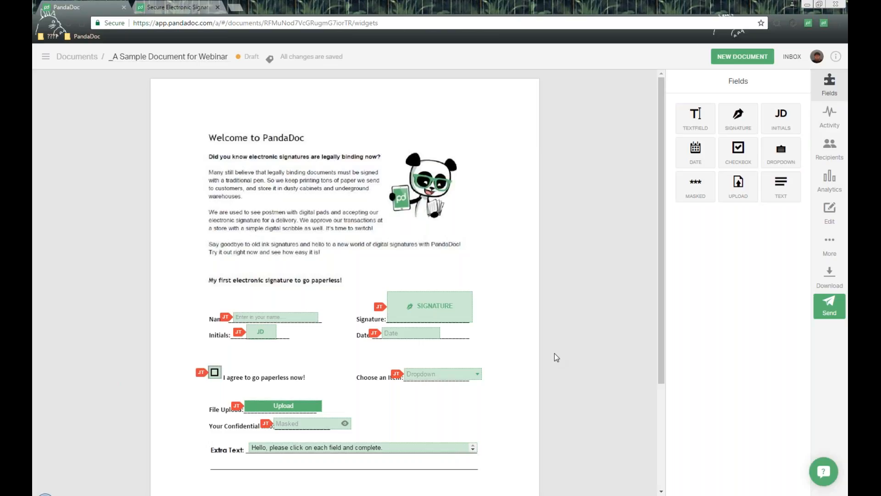
{"action": "left_click_drag", "start_coordinate": [761, 81], "coordinate": [728, 82]}
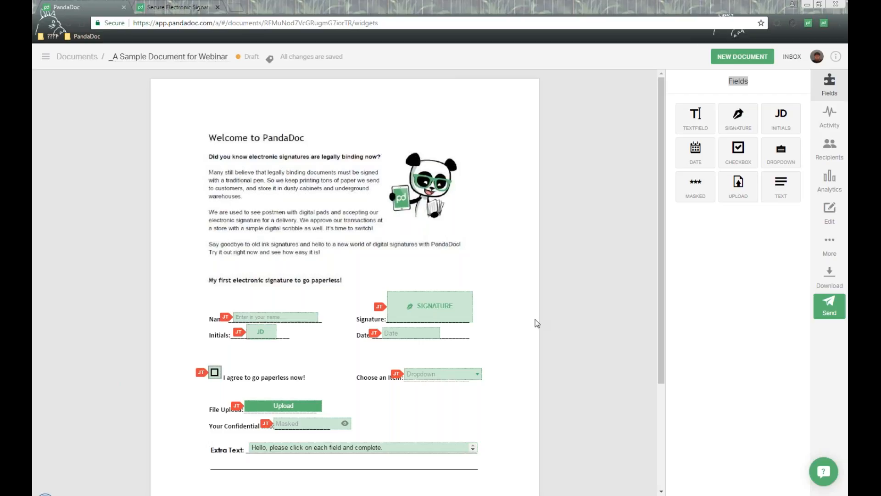
Open the "Productiv.ly Sample Proposal with Pricing table" template from the document templates.
{"action": "left_click", "coordinate": [47, 59]}
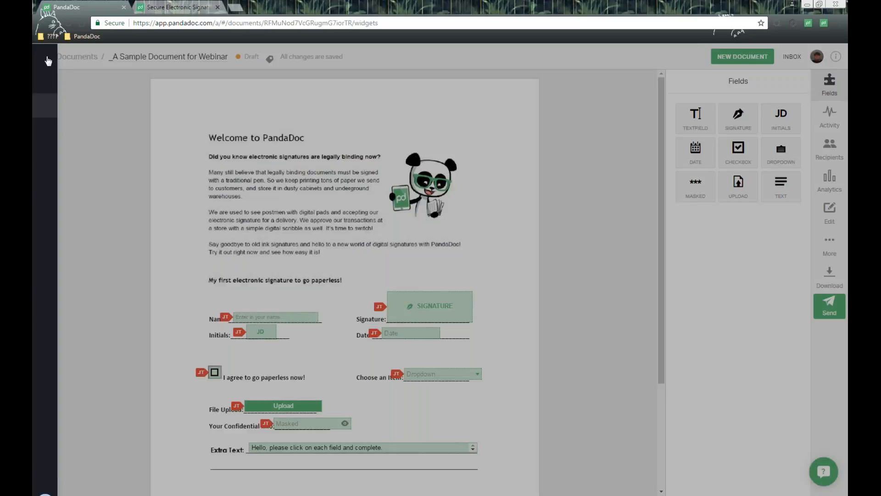
{"action": "left_click", "coordinate": [71, 129]}
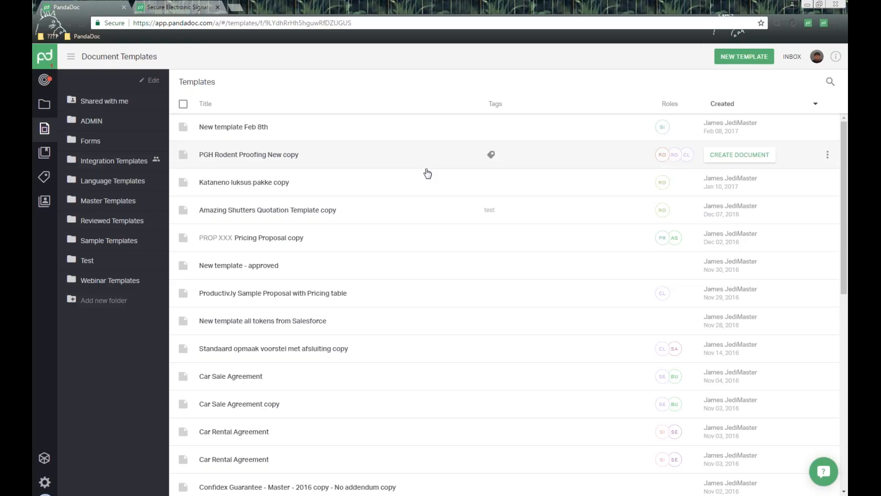
{"action": "left_click", "coordinate": [372, 301]}
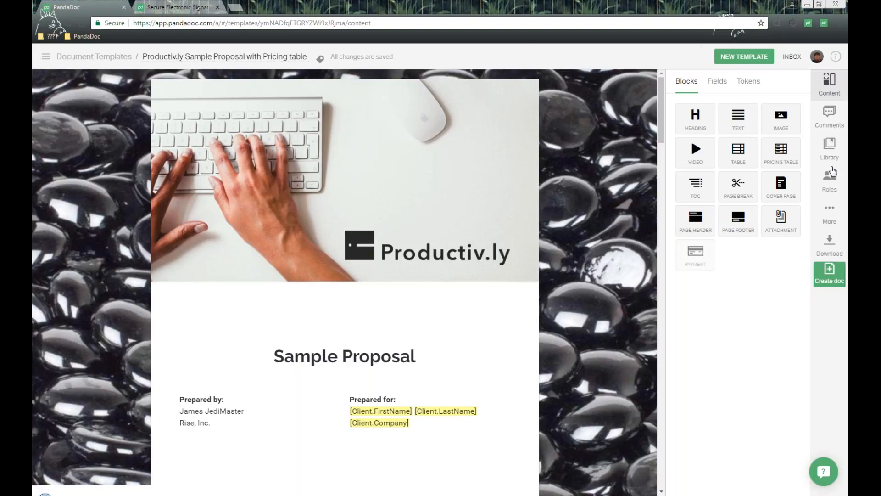
Review the template's roles and look through the proposal down to the Pricing and Proposal Acceptance sections.
{"action": "left_click", "coordinate": [835, 193]}
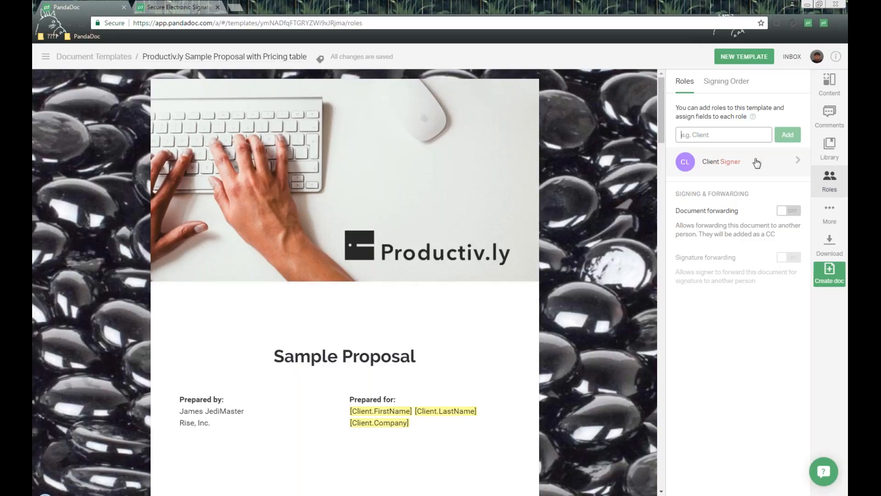
{"action": "scroll", "coordinate": [495, 250], "scroll_direction": "down", "scroll_amount": 3}
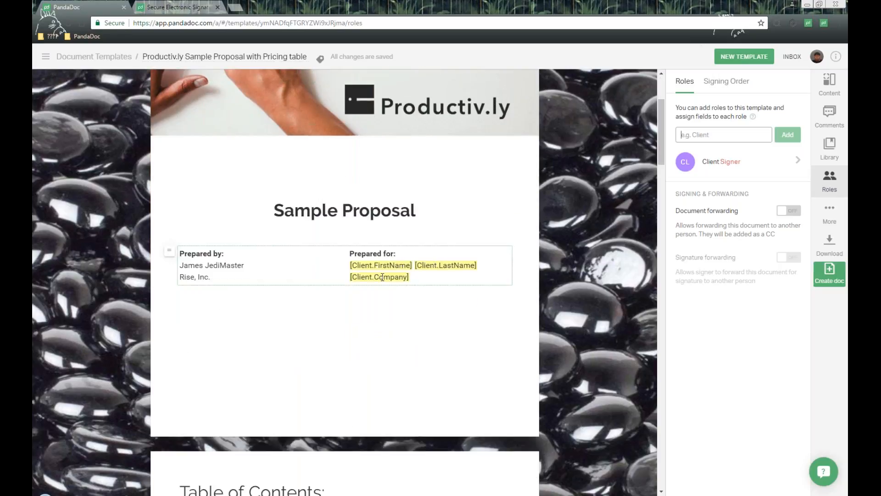
{"action": "scroll", "coordinate": [383, 261], "scroll_direction": "down", "scroll_amount": 8}
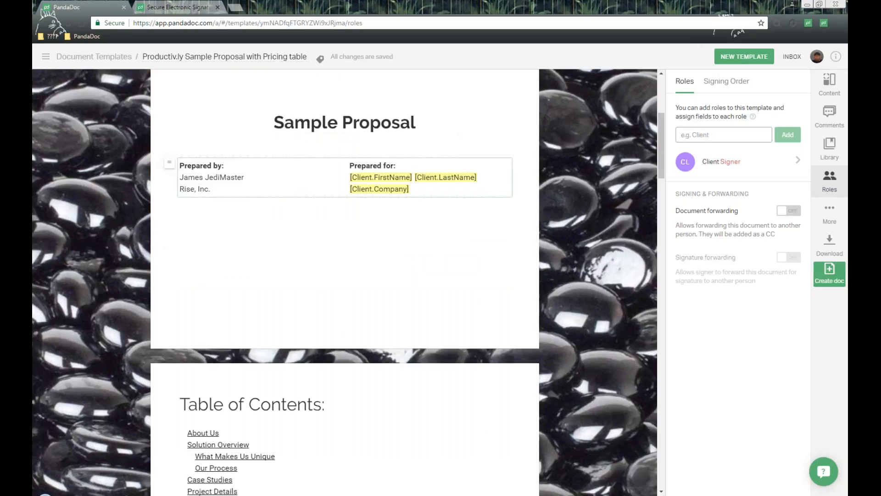
{"action": "scroll", "coordinate": [422, 260], "scroll_direction": "down", "scroll_amount": 7}
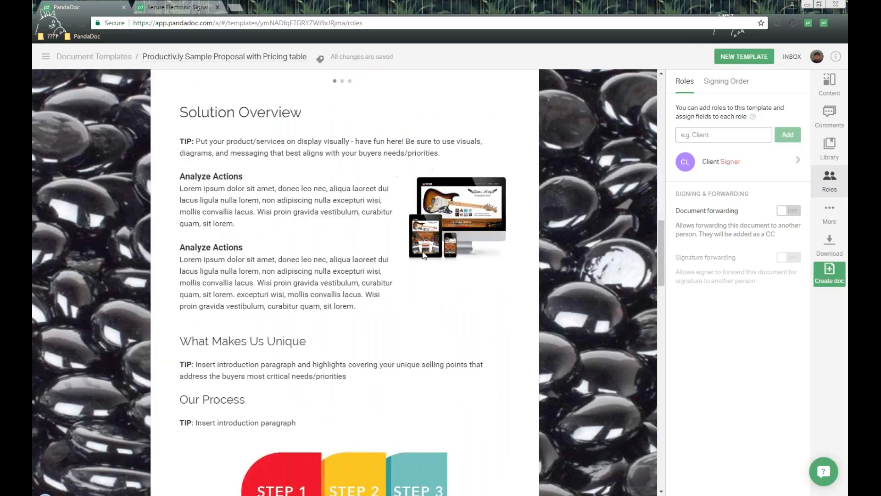
{"action": "scroll", "coordinate": [422, 252], "scroll_direction": "down", "scroll_amount": 12}
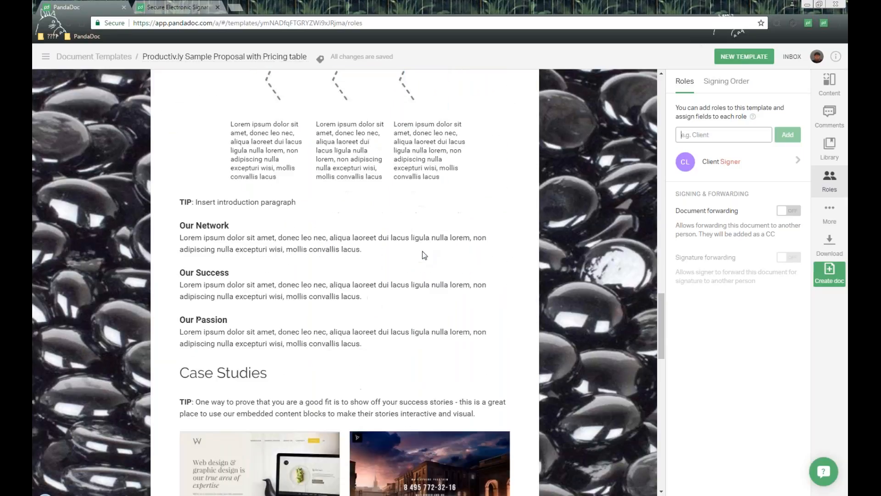
{"action": "scroll", "coordinate": [422, 251], "scroll_direction": "down", "scroll_amount": 15}
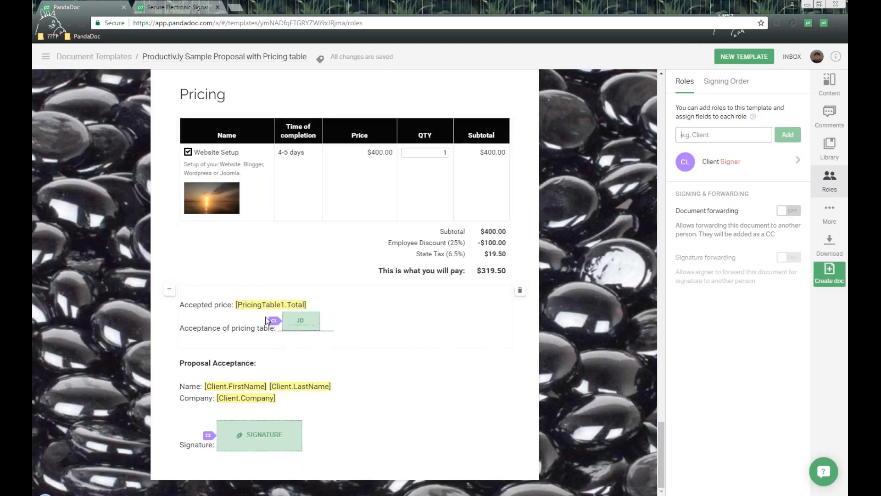
Examine the name, required setting and assigned role of the initials field beside "Acceptance of pricing table".
{"action": "left_click", "coordinate": [184, 328]}
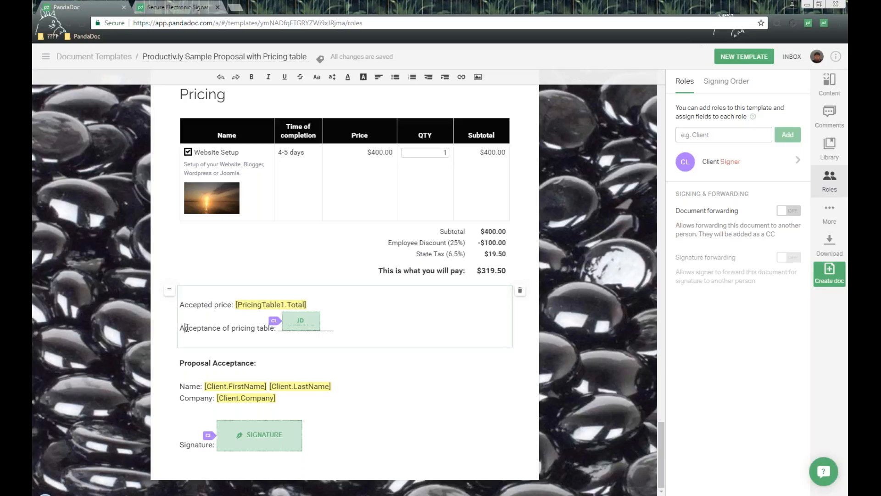
{"action": "left_click", "coordinate": [268, 327], "text": "shift"}
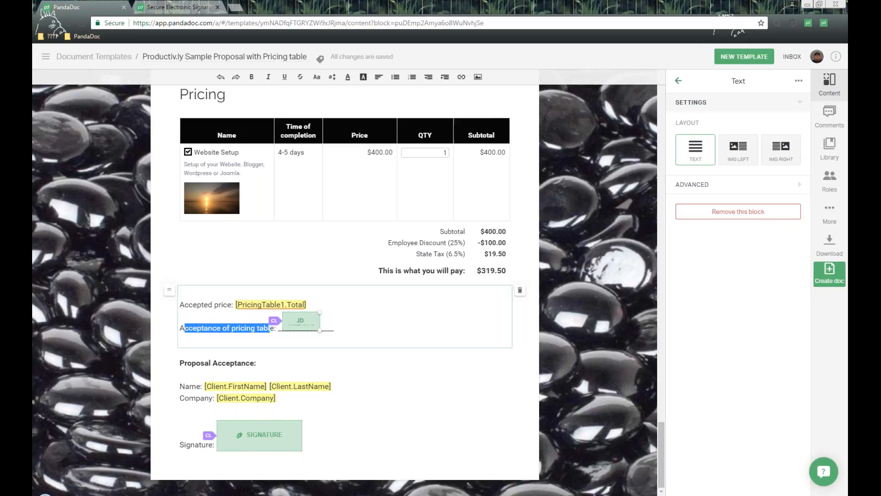
{"action": "left_click", "coordinate": [305, 320]}
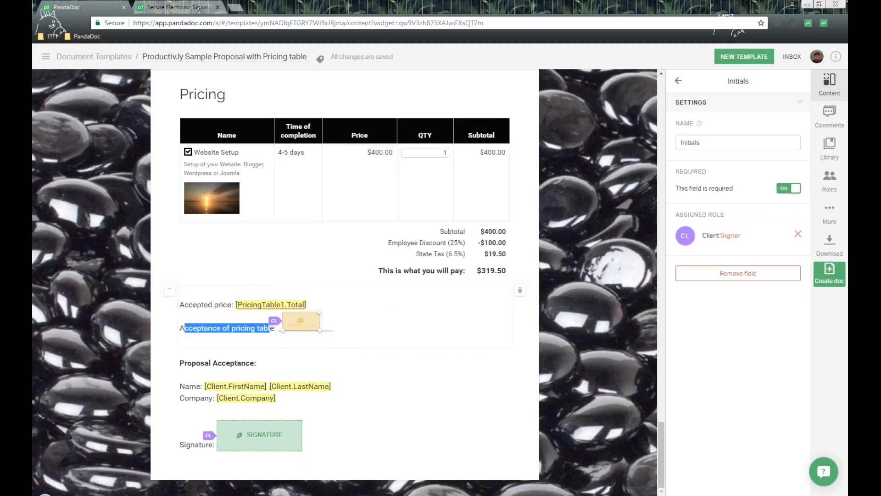
{"action": "left_click", "coordinate": [726, 89]}
{"action": "double_click", "coordinate": [769, 111]}
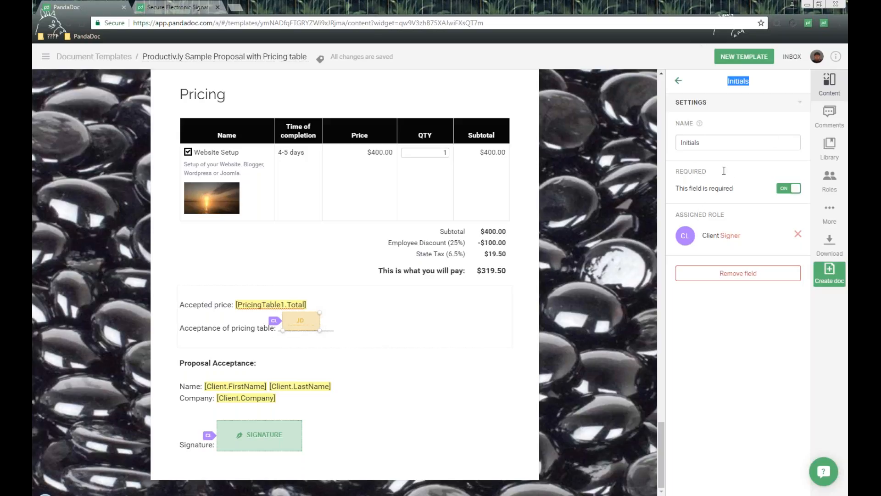
{"action": "left_click_drag", "start_coordinate": [679, 214], "coordinate": [744, 218]}
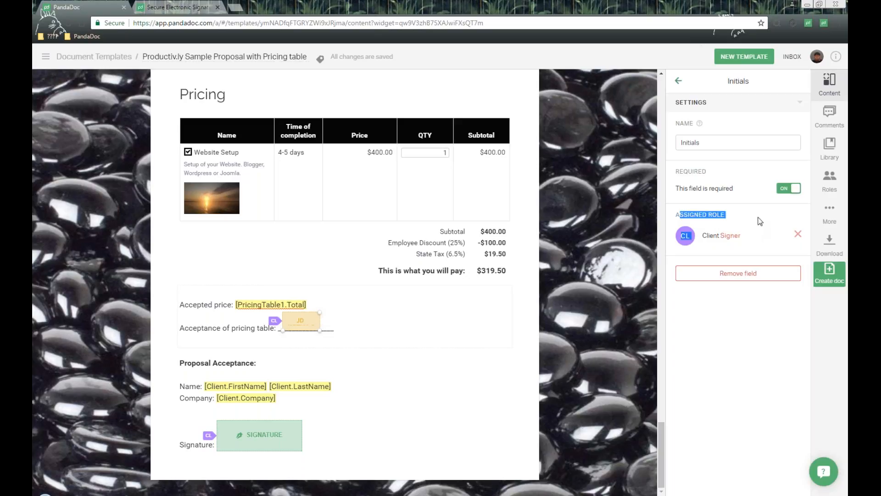
{"action": "left_click", "coordinate": [761, 221]}
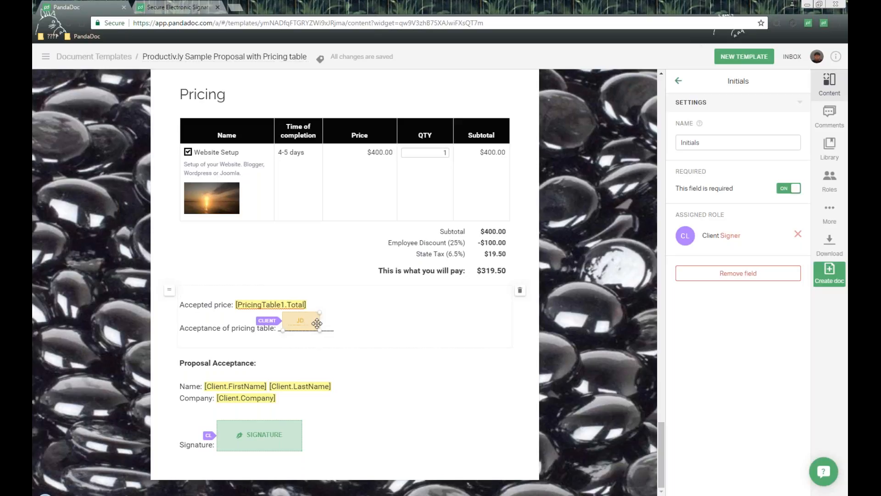
Examine the name and assigned role of the signature field in the Proposal Acceptance block.
{"action": "scroll", "coordinate": [310, 324], "scroll_direction": "up", "scroll_amount": 1}
{"action": "scroll", "coordinate": [293, 458], "scroll_direction": "down", "scroll_amount": 1}
{"action": "left_click", "coordinate": [273, 431]}
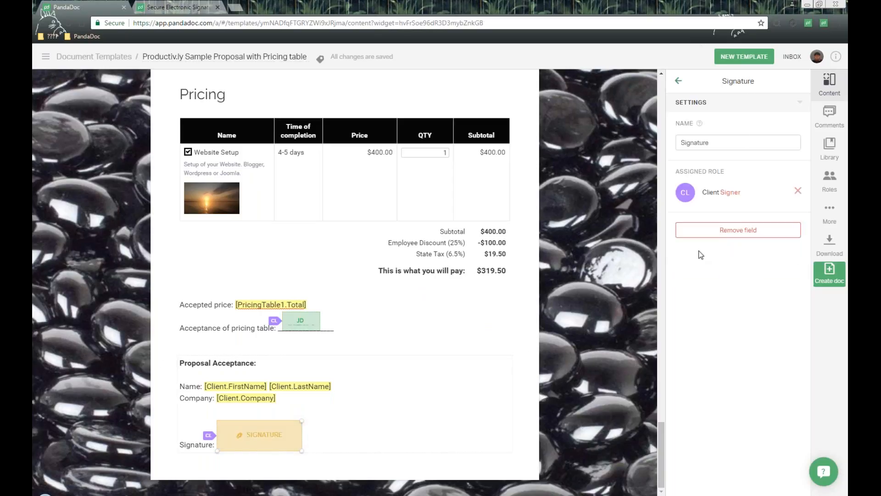
{"action": "double_click", "coordinate": [688, 123]}
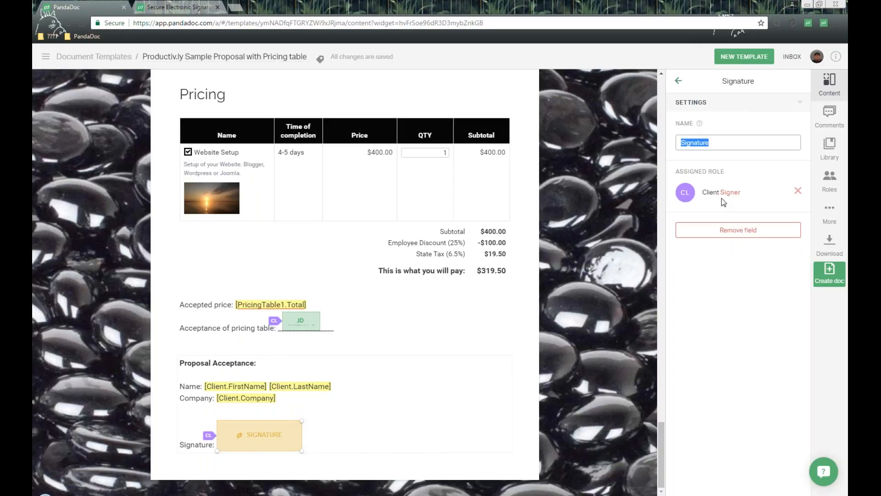
{"action": "left_click_drag", "start_coordinate": [680, 171], "coordinate": [751, 167]}
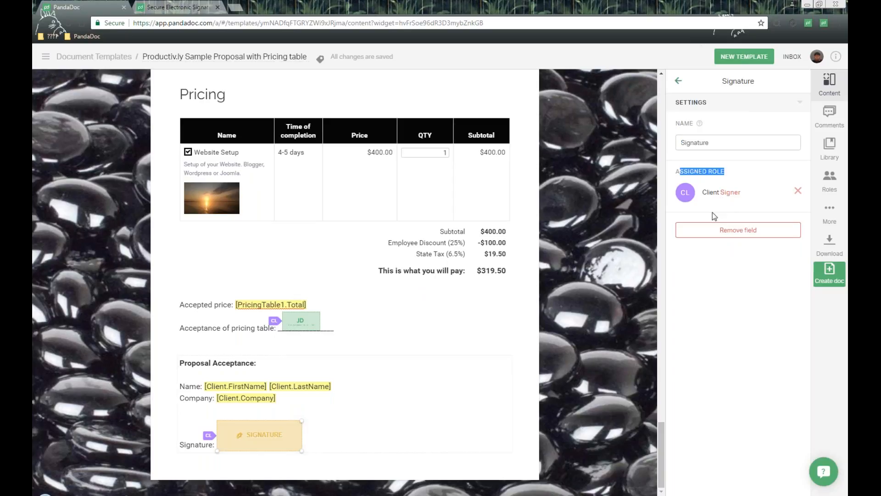
Add a date field to the right of the signature field in the Proposal Acceptance block.
{"action": "left_click", "coordinate": [678, 82]}
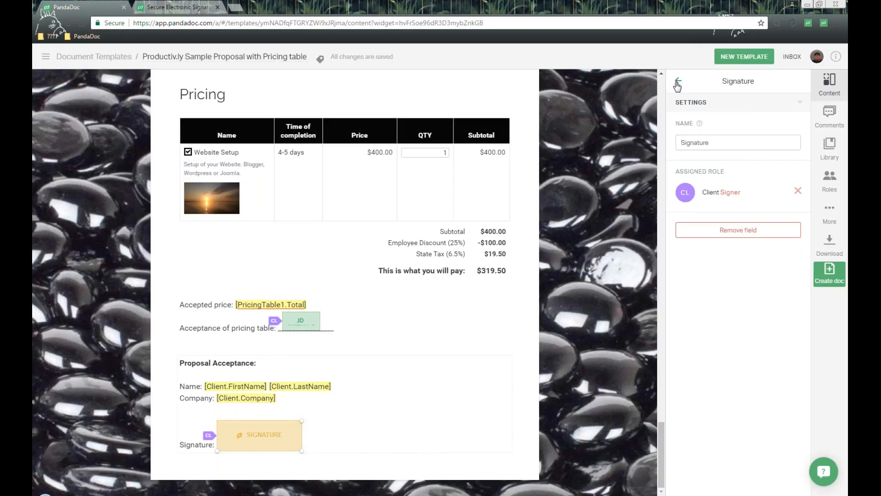
{"action": "left_click", "coordinate": [355, 444]}
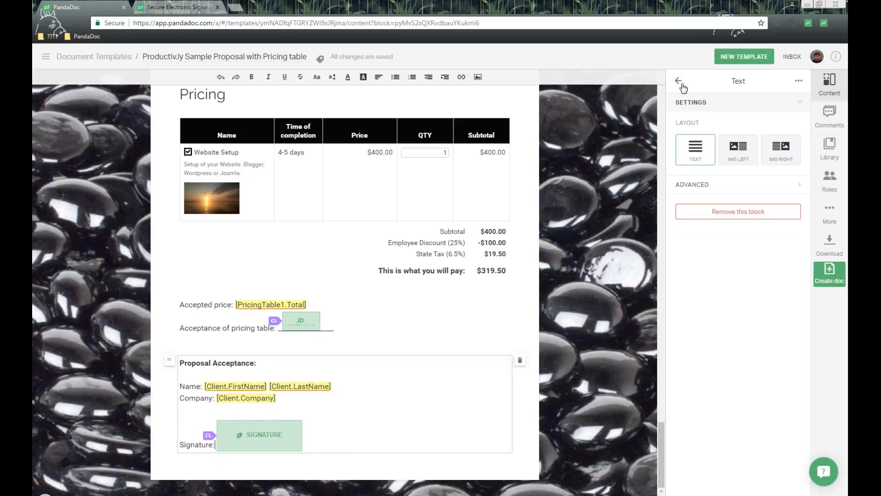
{"action": "left_click", "coordinate": [678, 81]}
{"action": "left_click", "coordinate": [715, 81]}
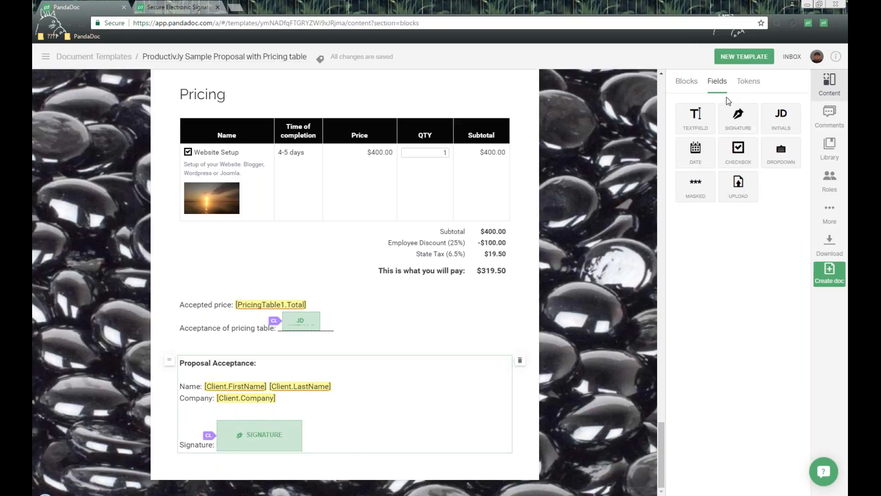
{"action": "left_click_drag", "start_coordinate": [698, 154], "coordinate": [374, 448]}
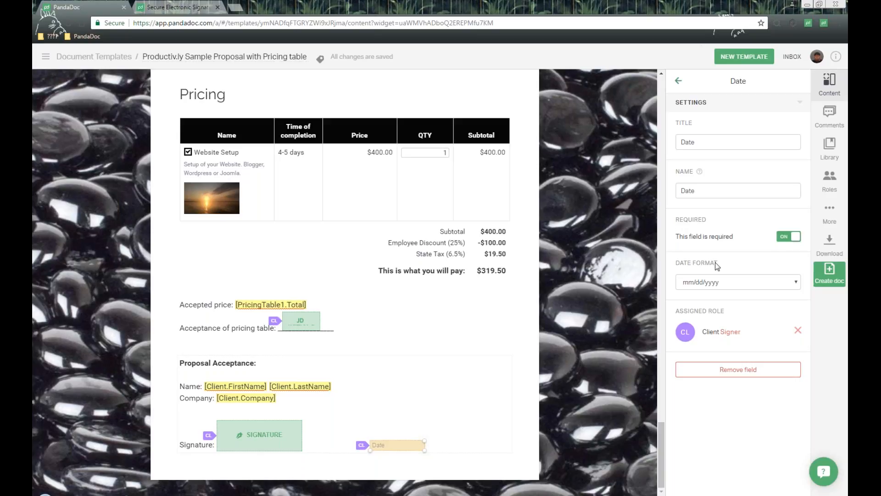
Set the new date field's format to dd/mm/yyyy and check its assigned role.
{"action": "left_click", "coordinate": [707, 287]}
{"action": "left_click", "coordinate": [703, 298]}
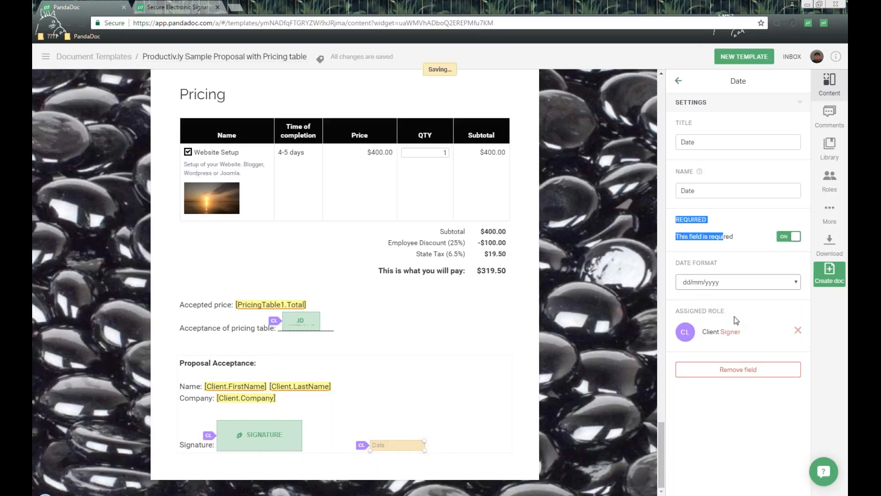
{"action": "left_click_drag", "start_coordinate": [680, 313], "coordinate": [739, 310]}
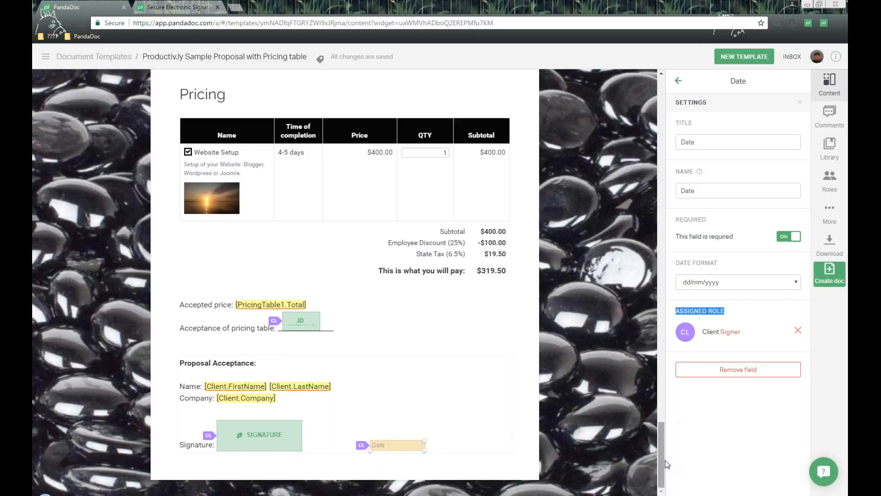
Check the options for adding the Proposal Acceptance text block to the content library, without saving it.
{"action": "left_click", "coordinate": [441, 383]}
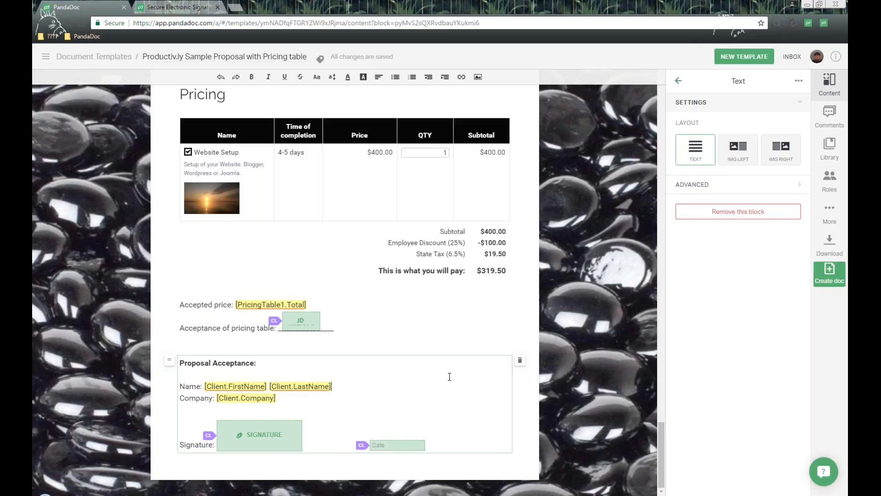
{"action": "left_click", "coordinate": [436, 365]}
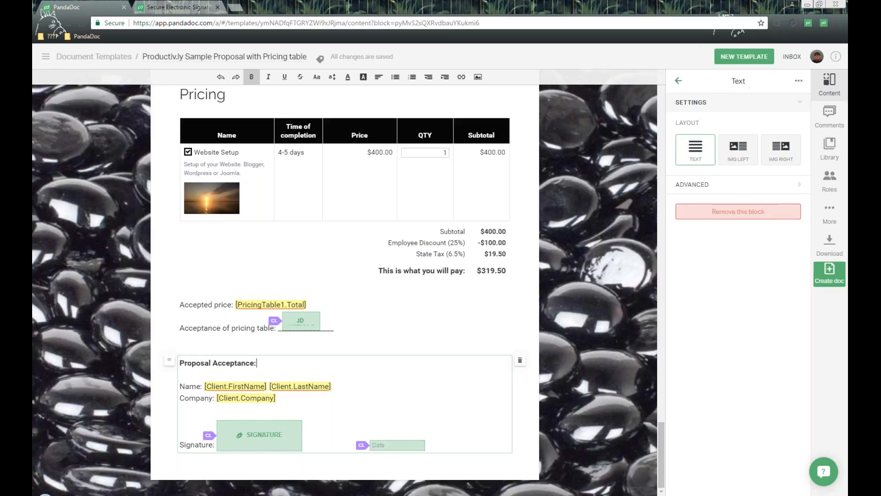
{"action": "left_click", "coordinate": [799, 82]}
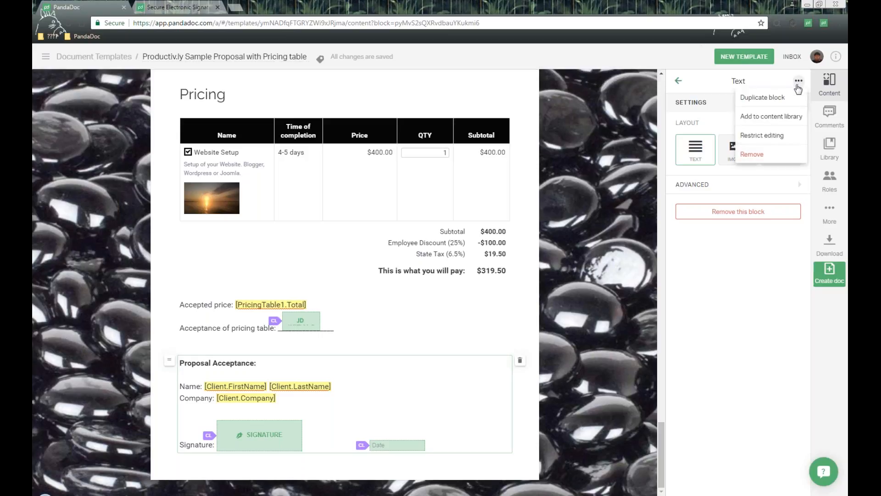
{"action": "left_click", "coordinate": [792, 121]}
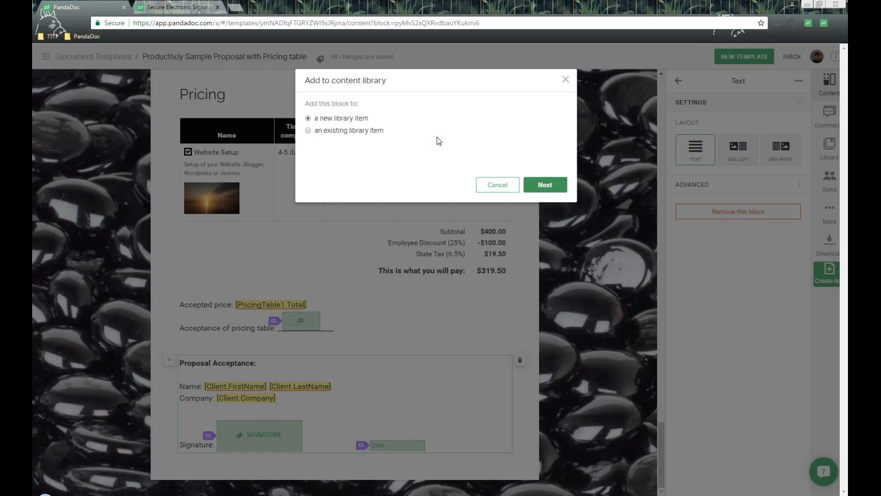
{"action": "left_click", "coordinate": [566, 80]}
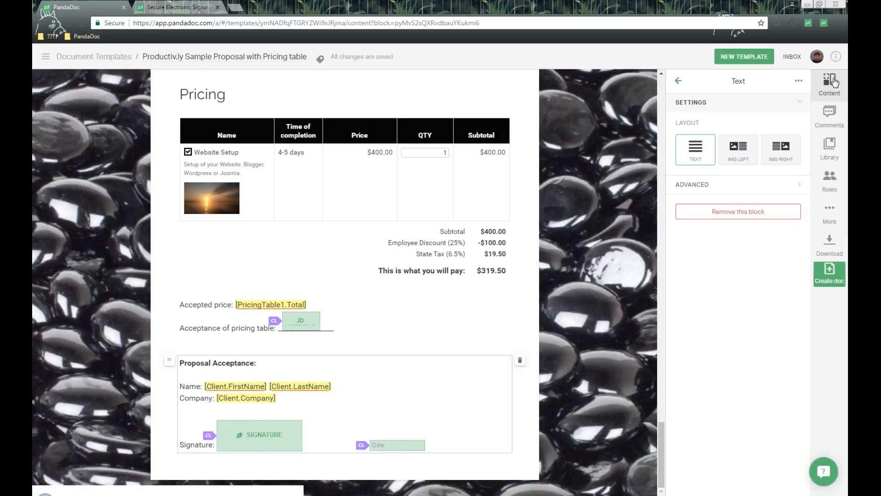
Browse the content library's folders and saved blocks for reusable content that can be inserted into the template.
{"action": "left_click", "coordinate": [842, 158]}
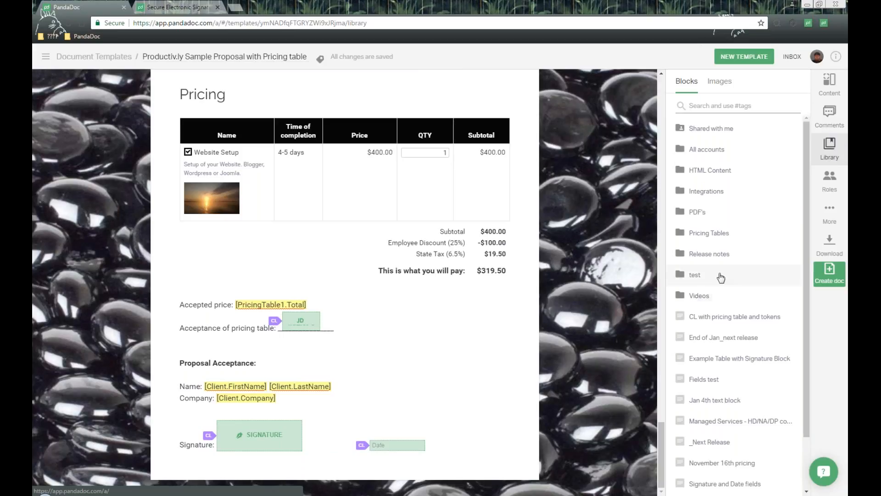
{"action": "scroll", "coordinate": [705, 213], "scroll_direction": "down", "scroll_amount": 3}
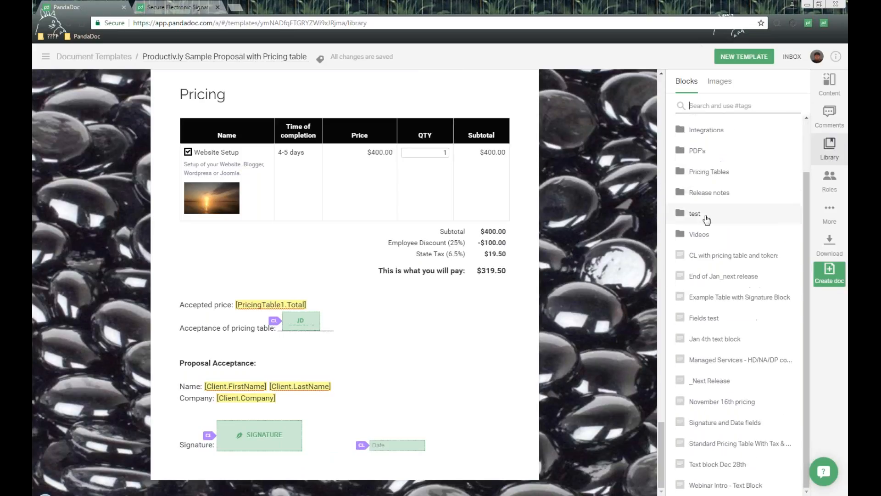
{"action": "mouse_move", "coordinate": [679, 337]}
{"action": "mouse_move", "coordinate": [680, 338]}
{"action": "left_mouse_down"}
{"action": "mouse_move", "coordinate": [398, 343]}
{"action": "mouse_move", "coordinate": [783, 344]}
{"action": "mouse_move", "coordinate": [780, 337]}
{"action": "left_mouse_up"}
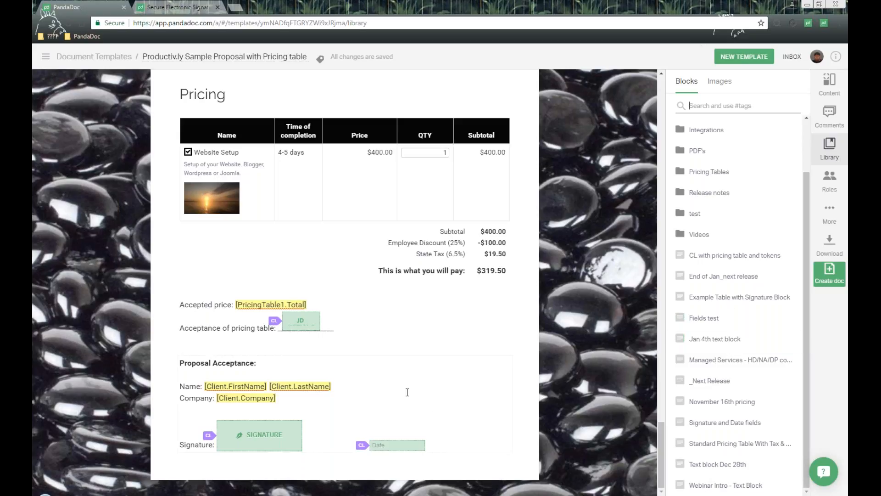
{"action": "left_click", "coordinate": [407, 392]}
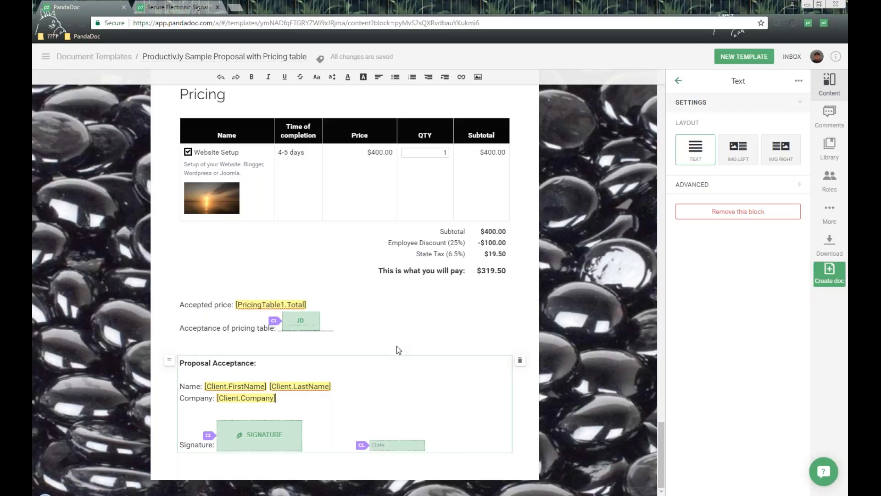
{"action": "scroll", "coordinate": [484, 321], "scroll_direction": "up", "scroll_amount": 10}
{"action": "scroll", "coordinate": [484, 322], "scroll_direction": "up", "scroll_amount": 12}
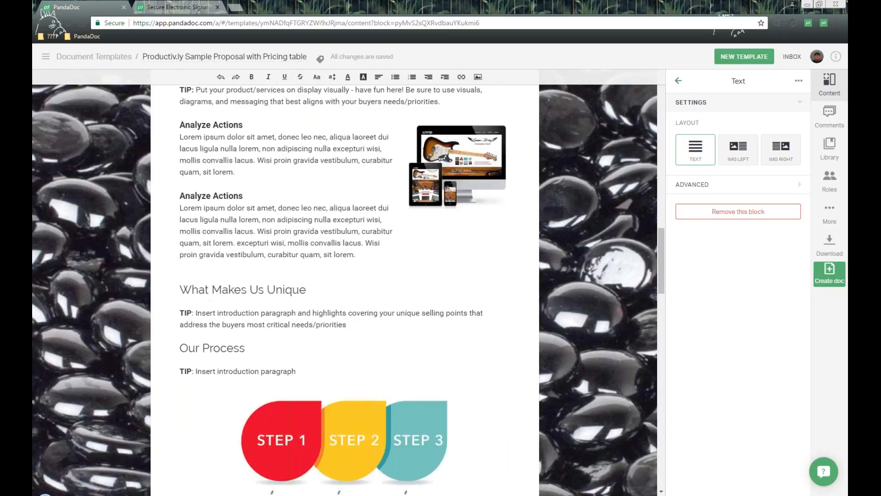
{"action": "scroll", "coordinate": [486, 324], "scroll_direction": "up", "scroll_amount": 5}
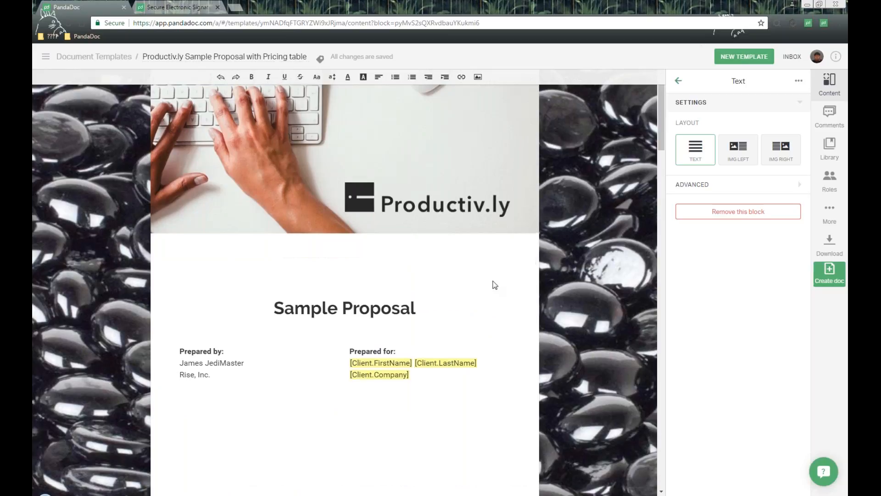
Create a document from the proposal template and assign an existing contact to the Client role.
{"action": "scroll", "coordinate": [494, 286], "scroll_direction": "down", "scroll_amount": 2}
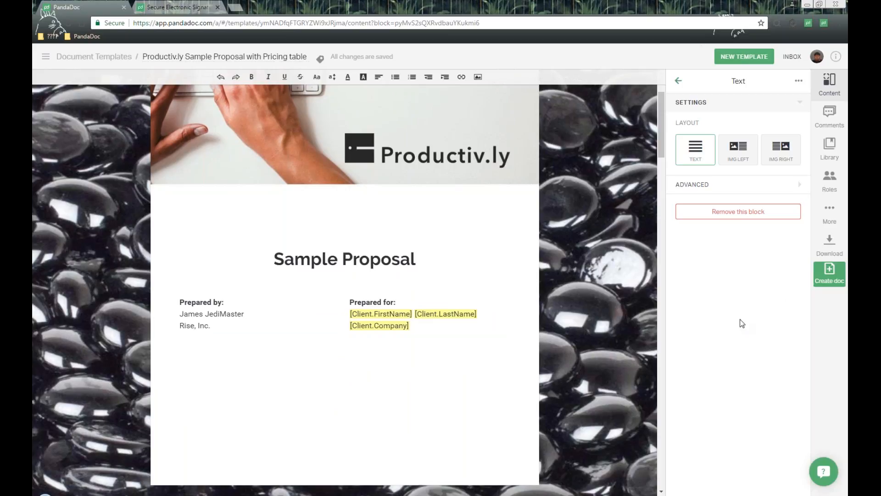
{"action": "left_click", "coordinate": [834, 282]}
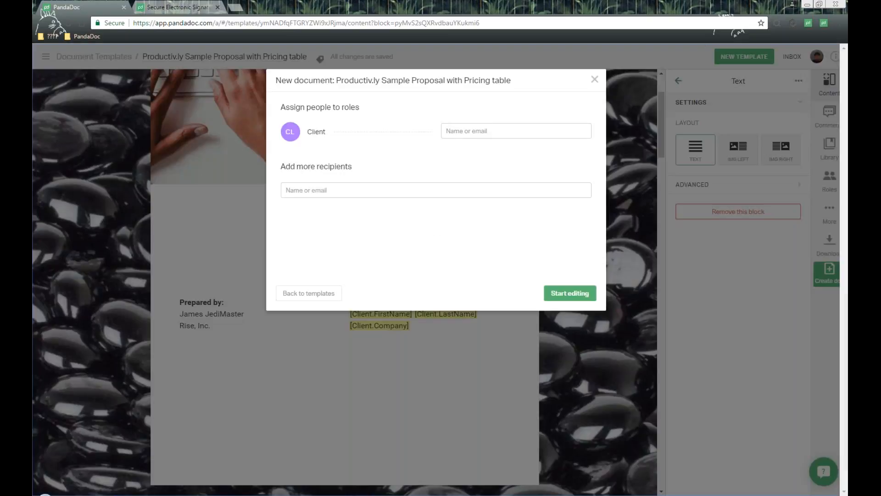
{"action": "left_click_drag", "start_coordinate": [320, 107], "coordinate": [412, 121]}
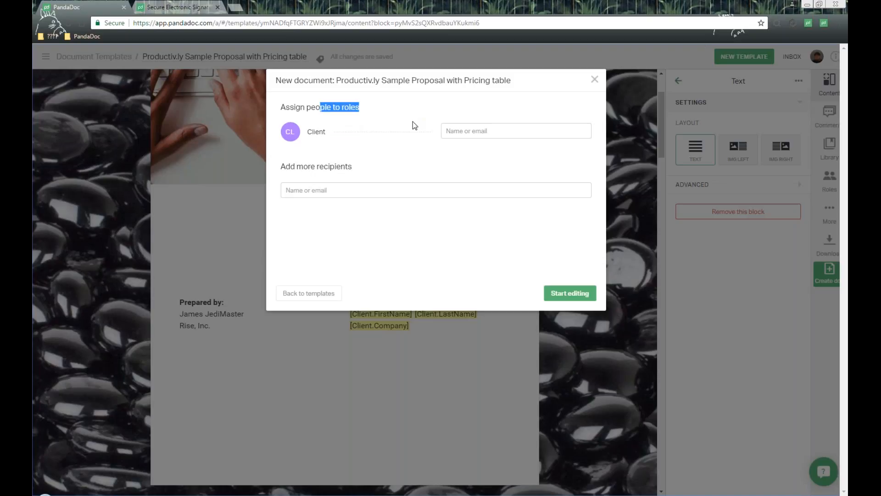
{"action": "left_click", "coordinate": [317, 105]}
{"action": "left_click", "coordinate": [483, 128]}
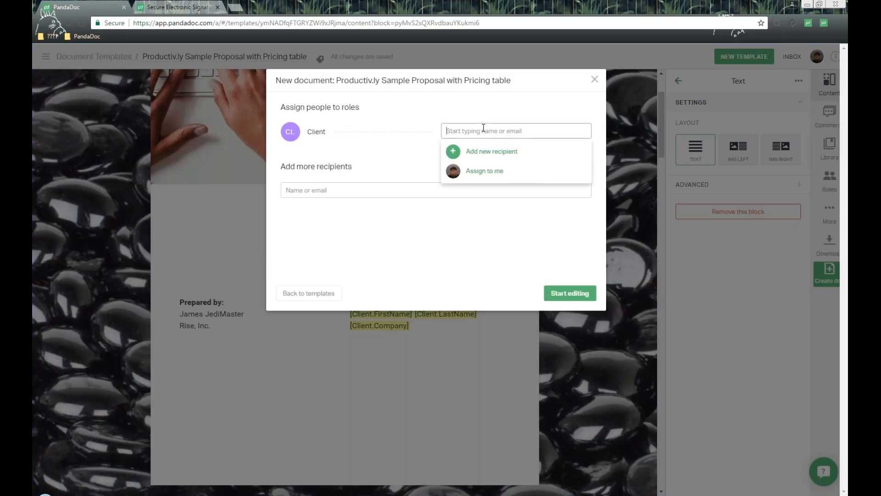
{"action": "type", "text": "d"}
{"action": "key", "text": "BackSpace"}
{"action": "type", "text": "james"}
{"action": "scroll", "coordinate": [535, 174], "scroll_direction": "down", "scroll_amount": 2}
{"action": "scroll", "coordinate": [534, 177], "scroll_direction": "down", "scroll_amount": 2}
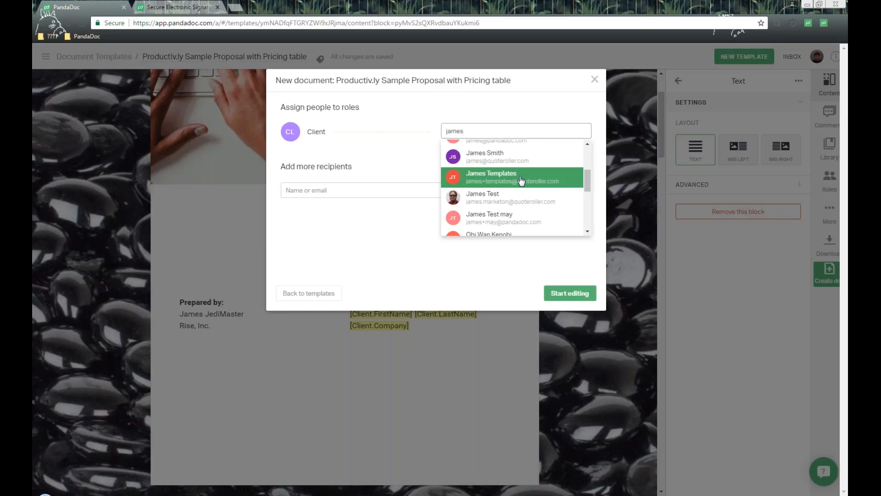
{"action": "left_click", "coordinate": [521, 180]}
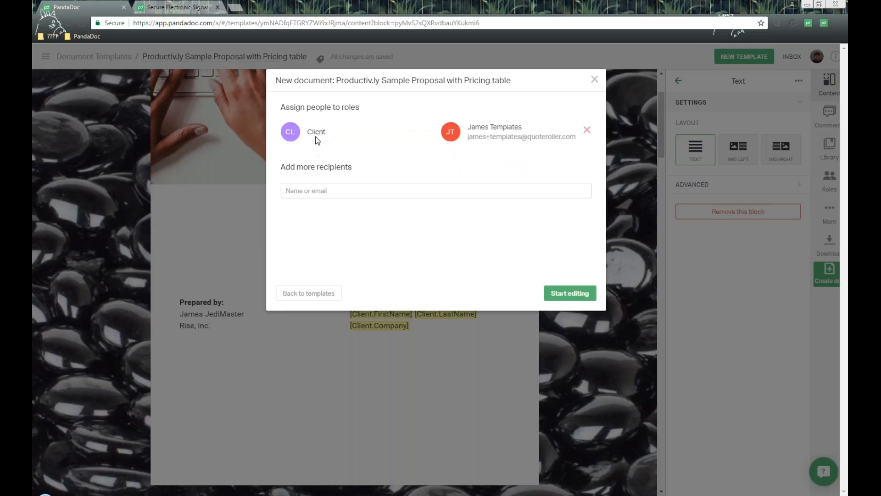
Check the options for adding more recipients without adding any, and start editing the new document.
{"action": "left_click", "coordinate": [325, 191]}
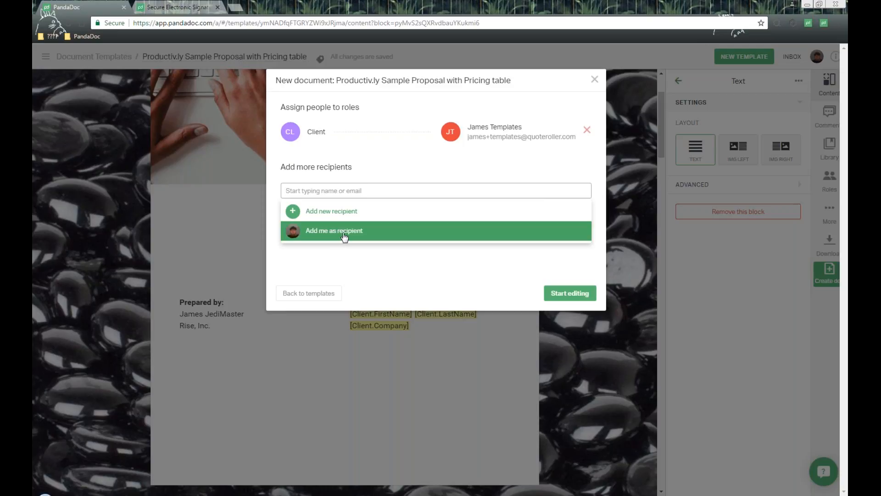
{"action": "left_click", "coordinate": [412, 168]}
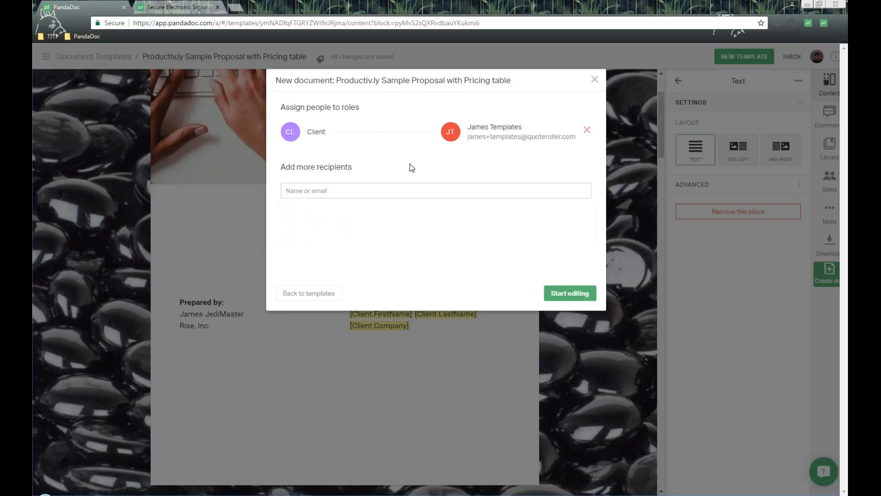
{"action": "left_click", "coordinate": [567, 297]}
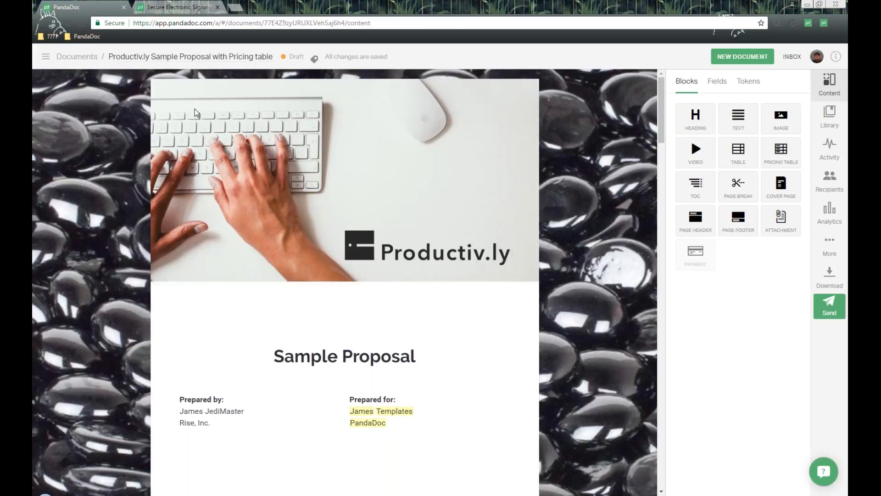
Review the new document's draft status and its filled-in client details, from the cover page down to the Pricing section.
{"action": "double_click", "coordinate": [55, 57]}
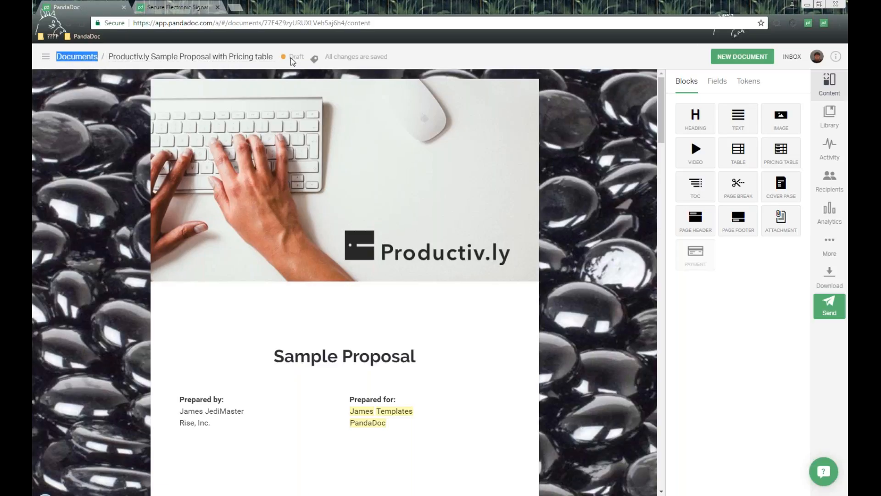
{"action": "left_click_drag", "start_coordinate": [294, 57], "coordinate": [305, 57]}
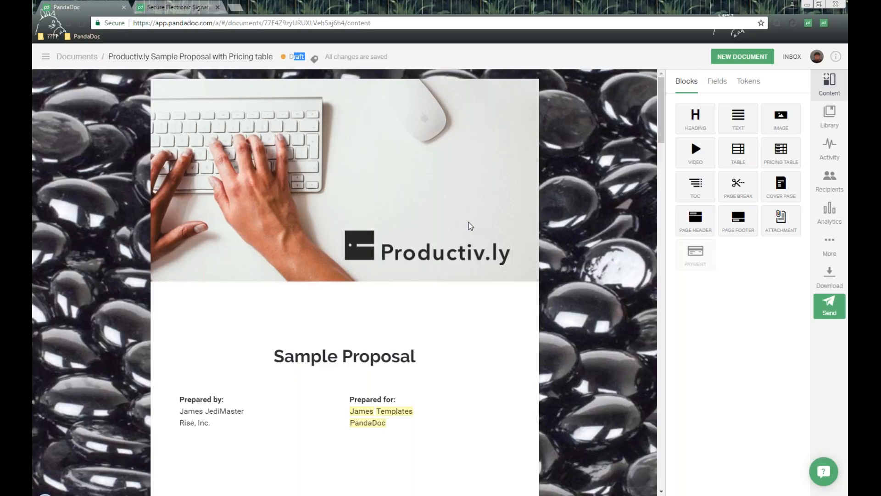
{"action": "scroll", "coordinate": [440, 212], "scroll_direction": "down", "scroll_amount": 2}
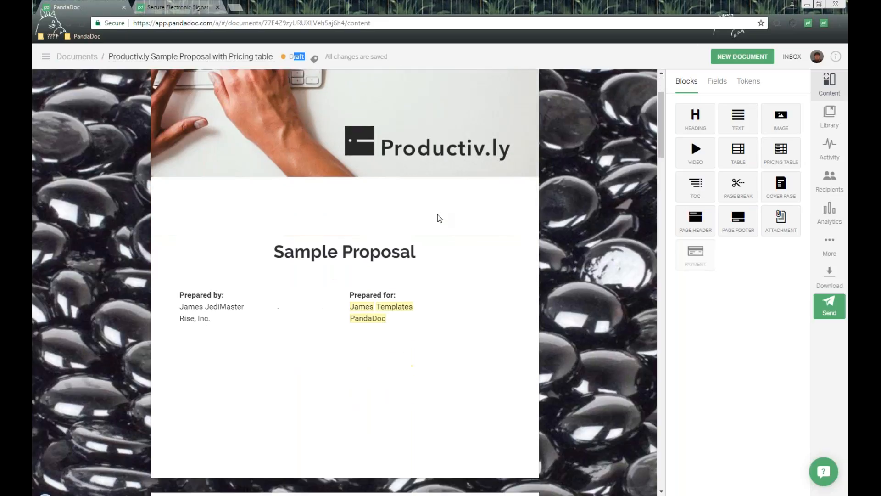
{"action": "scroll", "coordinate": [437, 213], "scroll_direction": "down", "scroll_amount": 1}
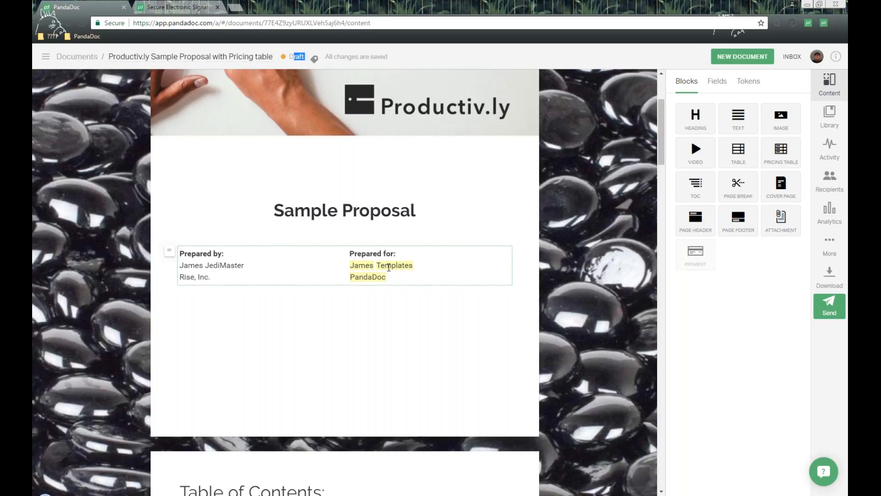
{"action": "scroll", "coordinate": [388, 267], "scroll_direction": "down", "scroll_amount": 10}
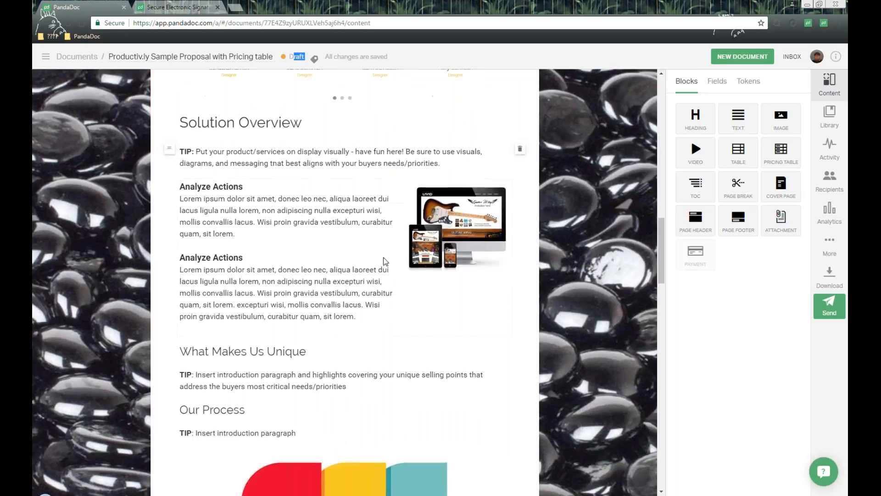
{"action": "scroll", "coordinate": [387, 258], "scroll_direction": "down", "scroll_amount": 6}
{"action": "scroll", "coordinate": [385, 261], "scroll_direction": "down", "scroll_amount": 2}
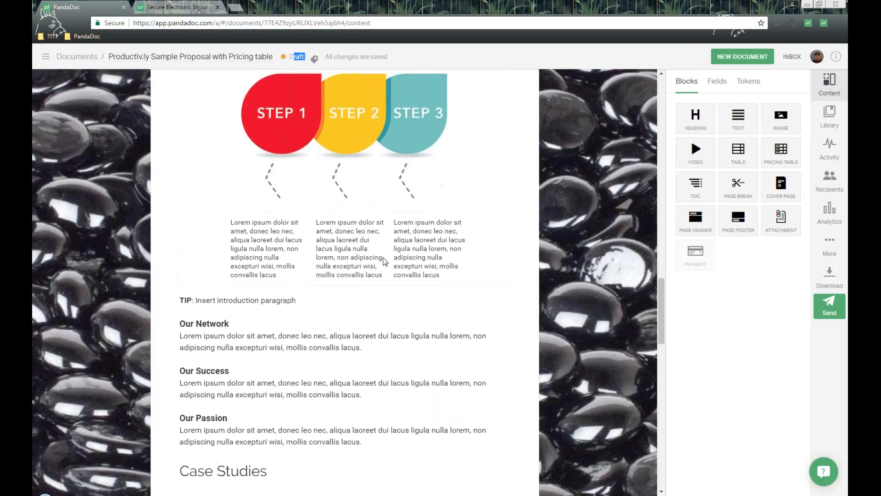
{"action": "scroll", "coordinate": [384, 261], "scroll_direction": "down", "scroll_amount": 7}
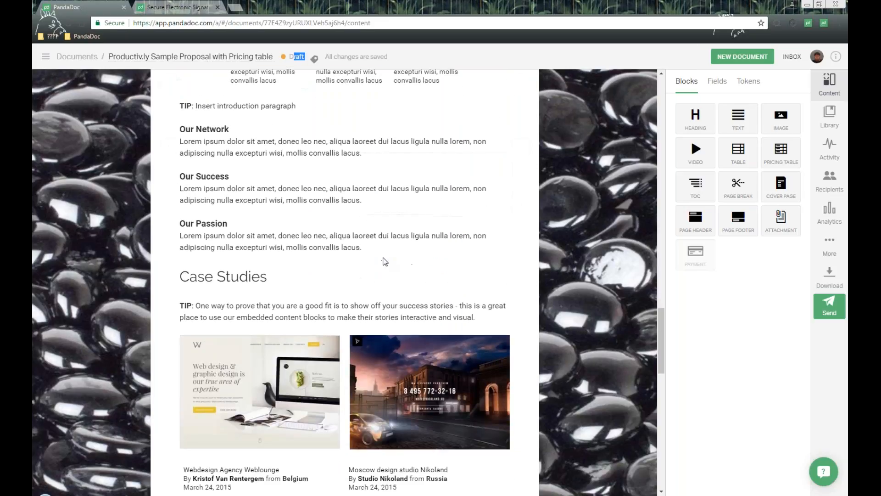
{"action": "scroll", "coordinate": [385, 260], "scroll_direction": "down", "scroll_amount": 11}
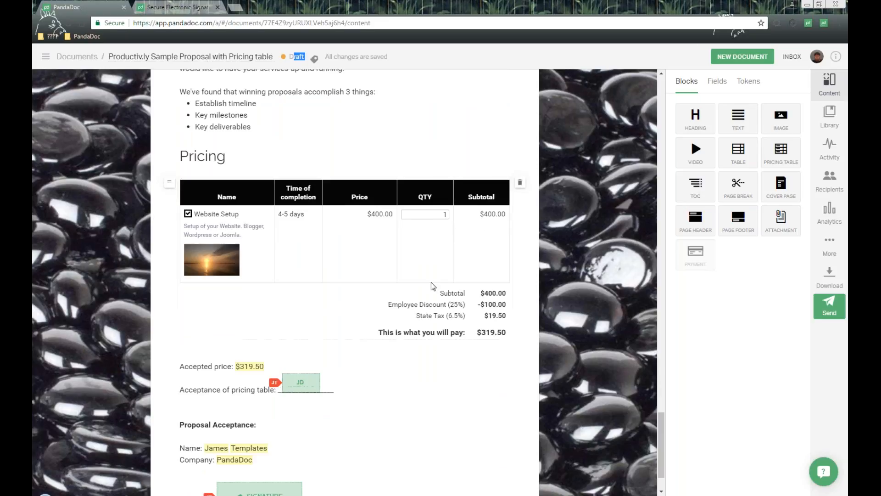
Compare the total payable in the pricing table with the accepted price in the text below it.
{"action": "left_click", "coordinate": [484, 328]}
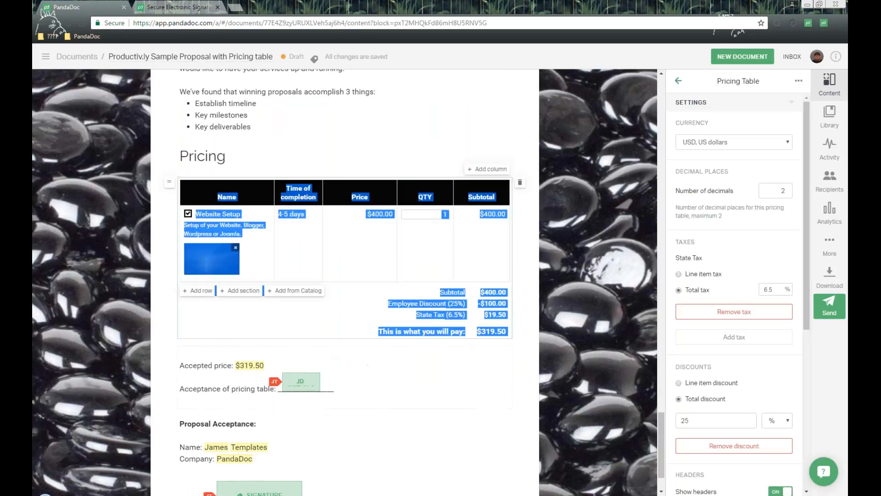
{"action": "left_click", "coordinate": [273, 366]}
{"action": "double_click", "coordinate": [275, 367]}
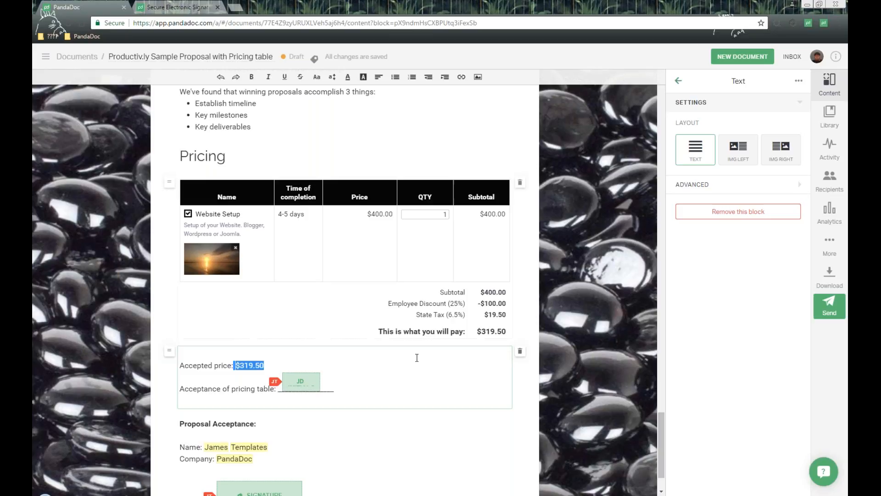
Inspect the initials, signature and date fields to check the recipient assigned to each.
{"action": "scroll", "coordinate": [375, 357], "scroll_direction": "down", "scroll_amount": 1}
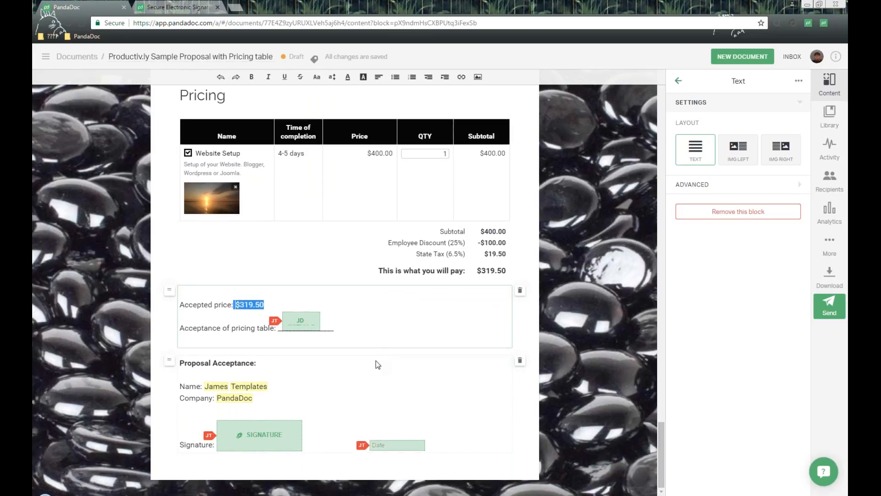
{"action": "left_click", "coordinate": [304, 321]}
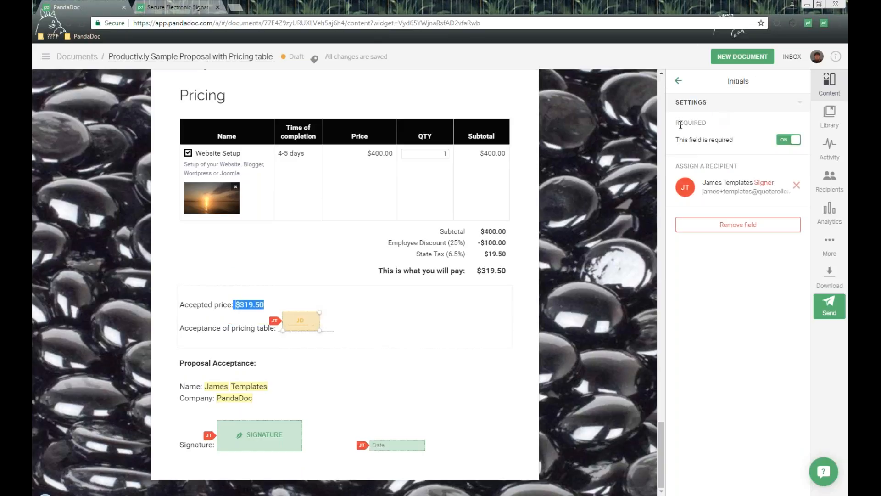
{"action": "left_click_drag", "start_coordinate": [677, 165], "coordinate": [747, 166]}
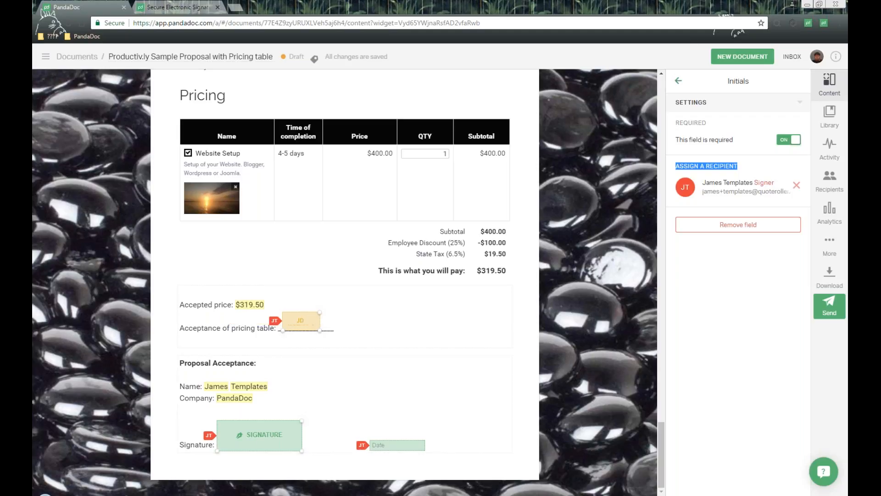
{"action": "left_click", "coordinate": [264, 435]}
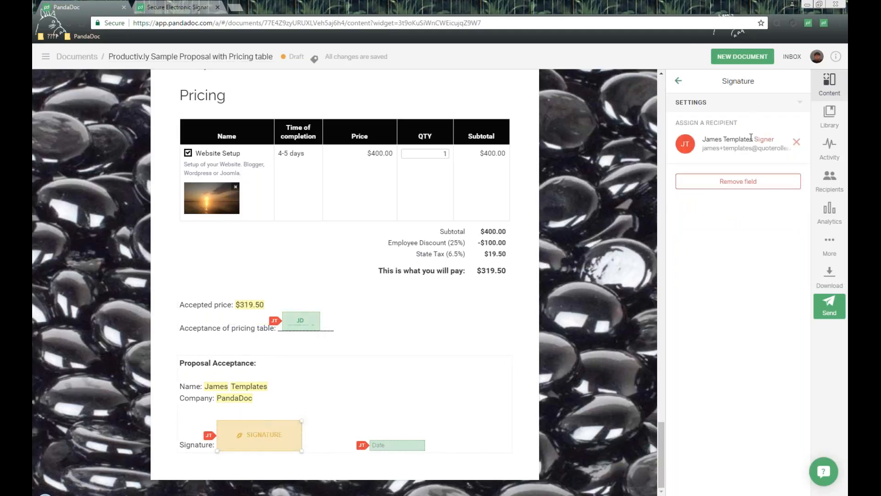
{"action": "double_click", "coordinate": [692, 146]}
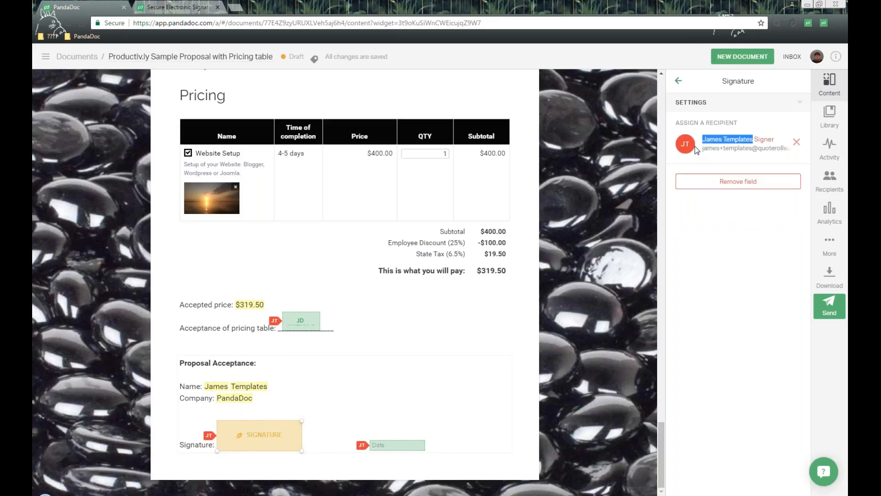
{"action": "left_click", "coordinate": [390, 445]}
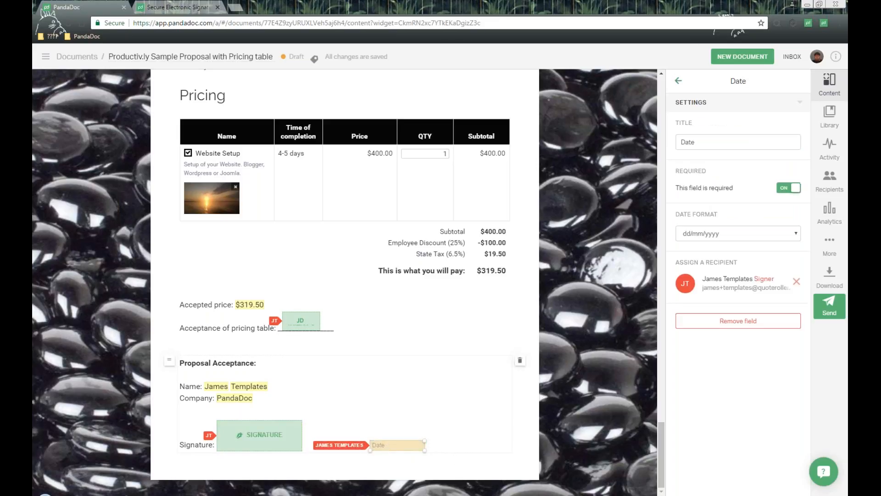
{"action": "left_click_drag", "start_coordinate": [673, 266], "coordinate": [738, 261]}
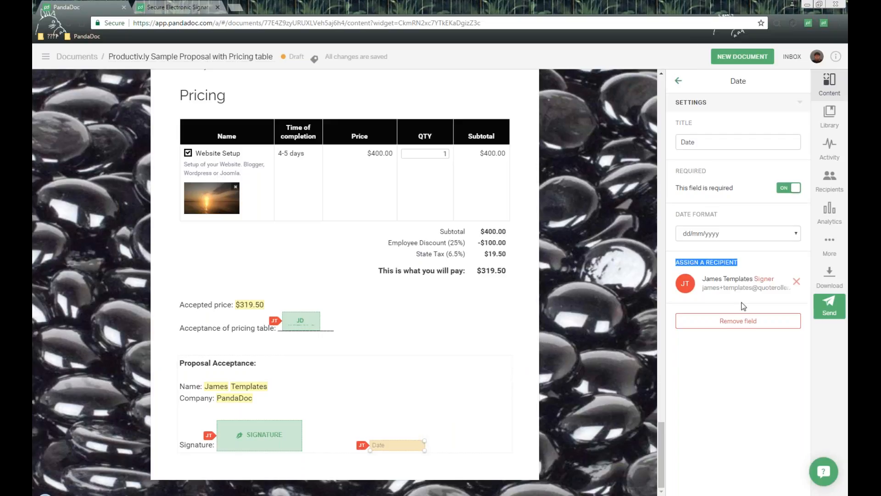
Start sending the document, append "for" and the recipient's first name to the document name, and continue to the email message.
{"action": "left_click", "coordinate": [829, 307]}
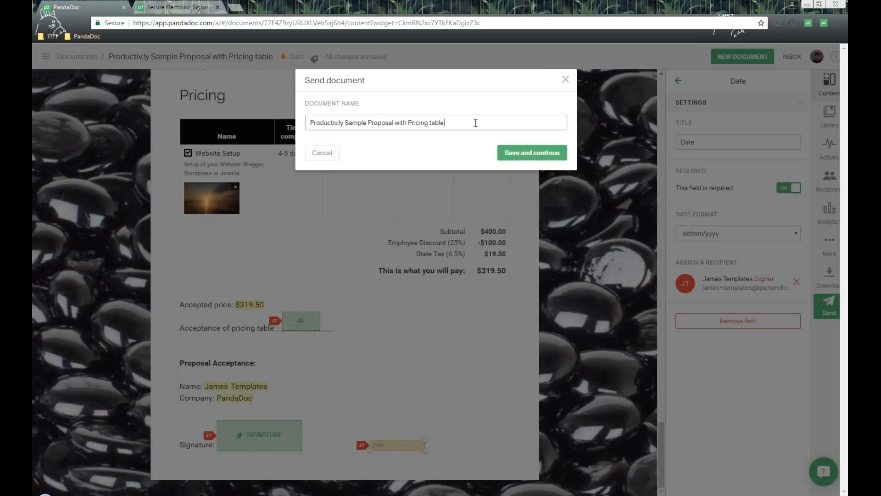
{"action": "type", "text": "for James"}
{"action": "left_click", "coordinate": [533, 158]}
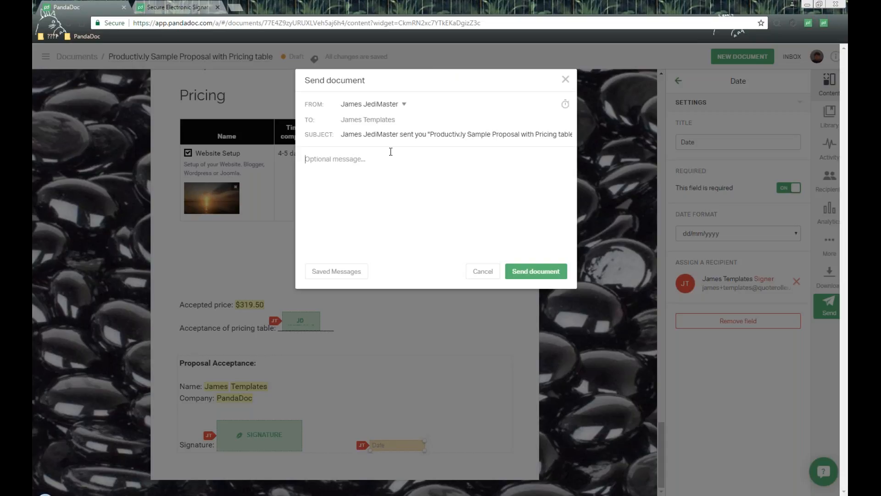
Review the email subject, insert the saved "Example Message" as the message text, and send the document.
{"action": "left_click", "coordinate": [391, 134]}
{"action": "left_click_drag", "start_coordinate": [342, 134], "coordinate": [575, 137]}
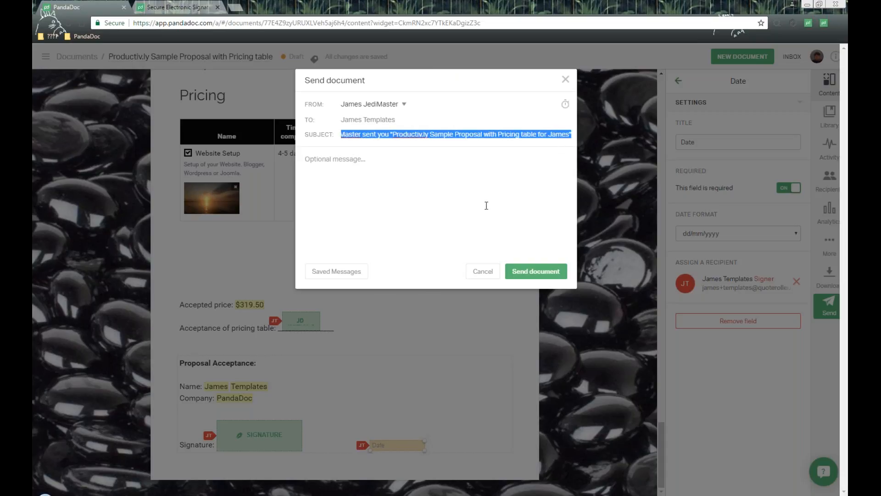
{"action": "left_click", "coordinate": [356, 163]}
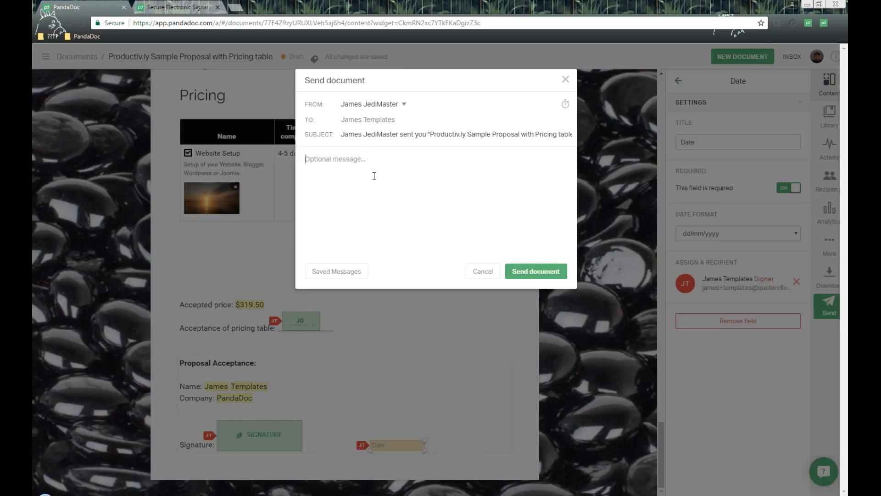
{"action": "left_click", "coordinate": [345, 278]}
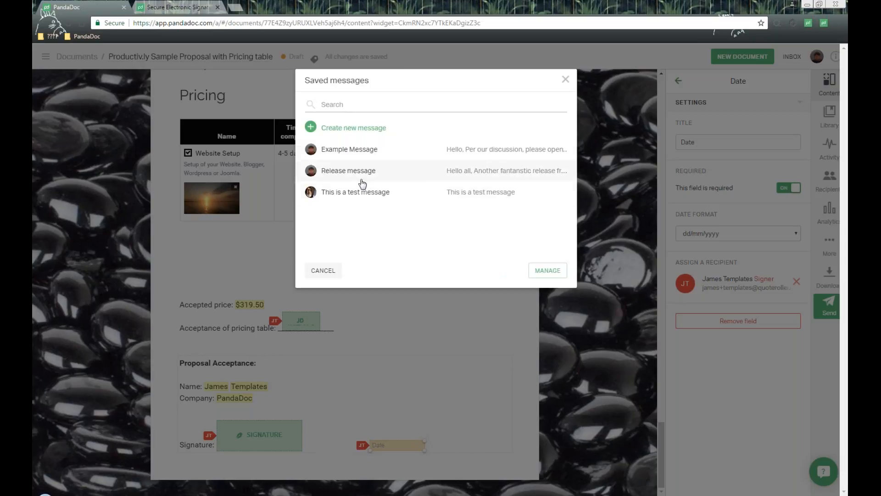
{"action": "left_click", "coordinate": [364, 149]}
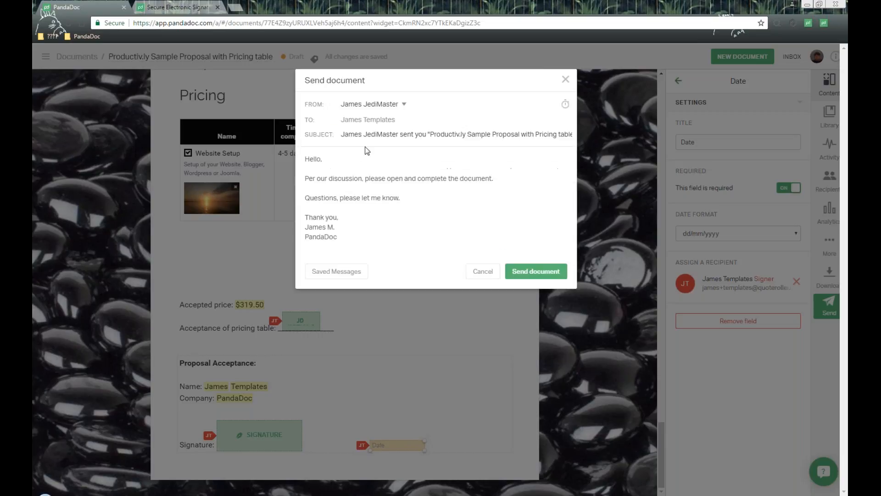
{"action": "left_click_drag", "start_coordinate": [307, 159], "coordinate": [383, 256]}
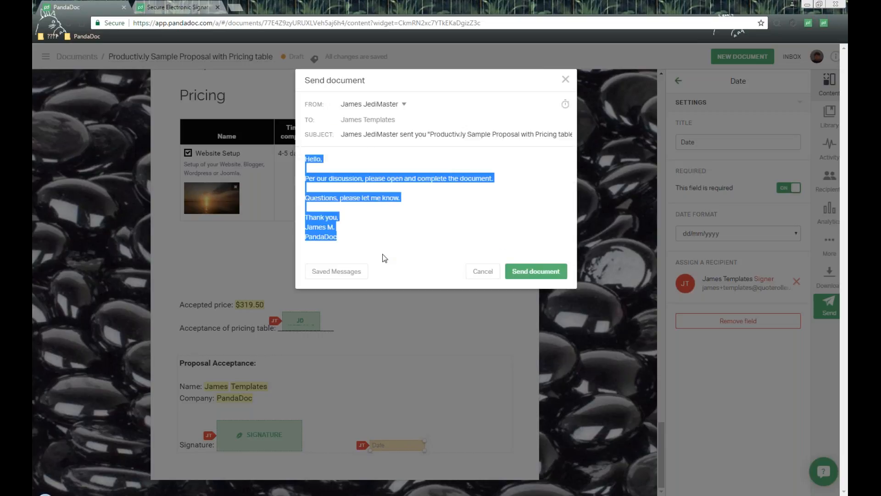
{"action": "left_click", "coordinate": [548, 274]}
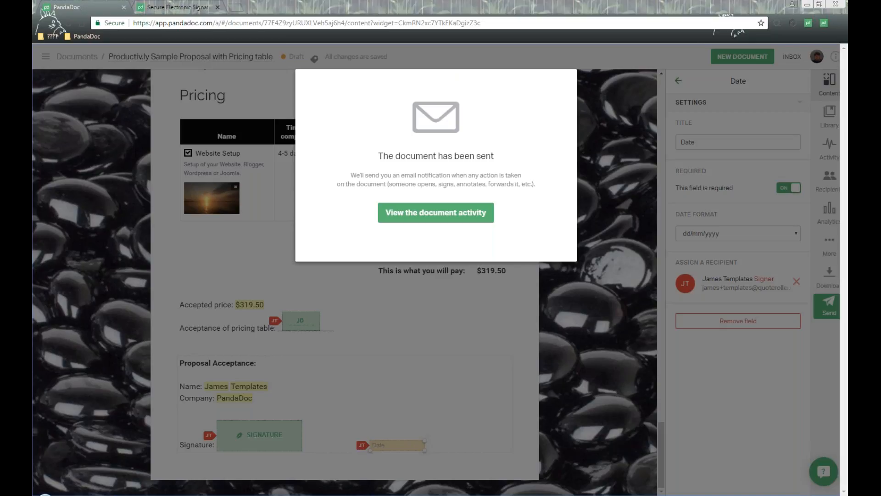
Switch to the recipient's Gmail window with the received document email and maximize it.
{"action": "left_click_drag", "start_coordinate": [829, 81], "coordinate": [442, 54]}
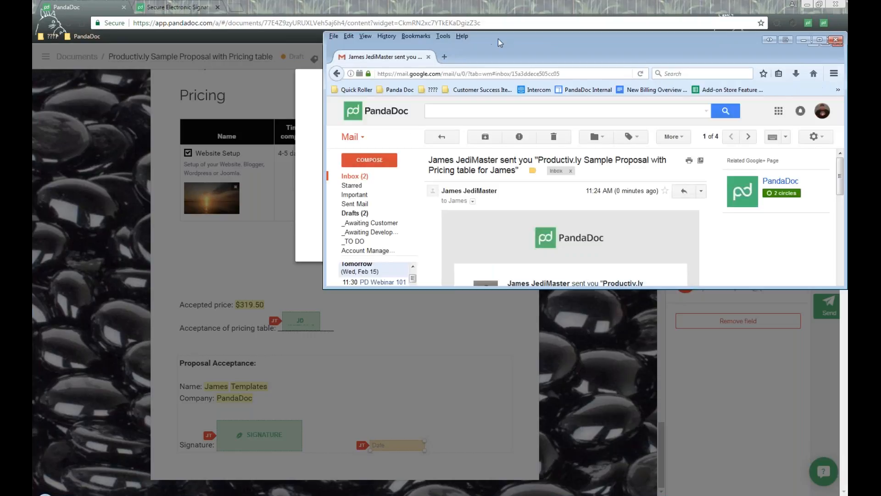
{"action": "double_click", "coordinate": [498, 42]}
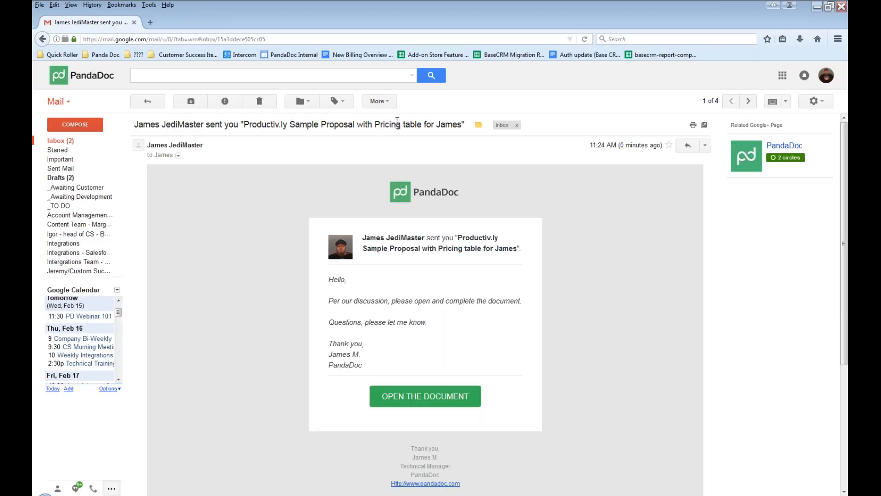
Review the email's subject and sender signature, open the document from the email, and check its title.
{"action": "left_click_drag", "start_coordinate": [397, 120], "coordinate": [436, 124]}
{"action": "left_click", "coordinate": [273, 125]}
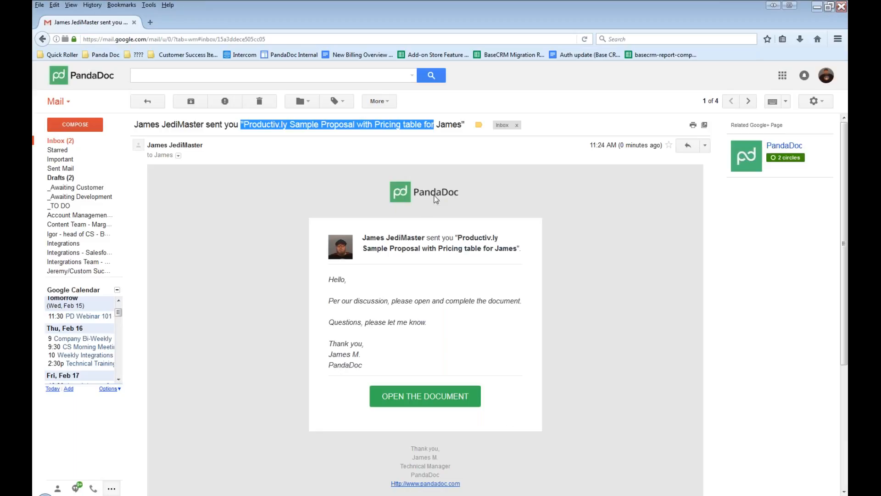
{"action": "scroll", "coordinate": [436, 197], "scroll_direction": "down", "scroll_amount": 3}
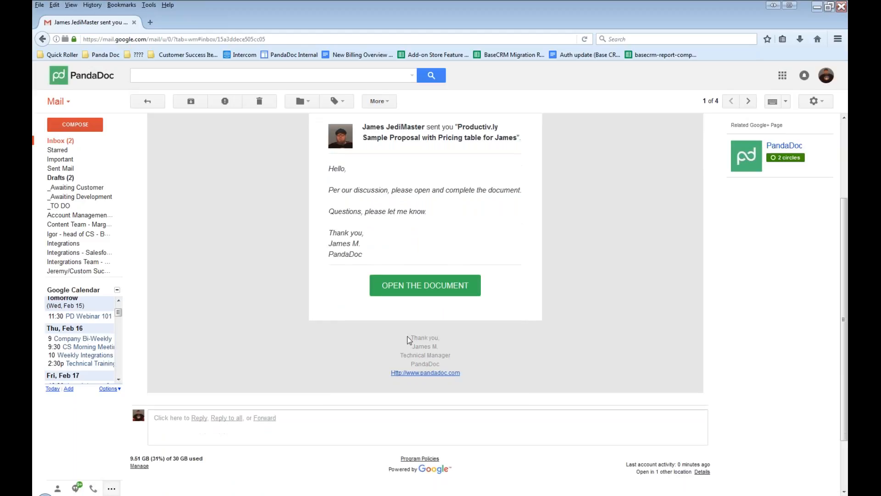
{"action": "left_click_drag", "start_coordinate": [444, 343], "coordinate": [478, 381]}
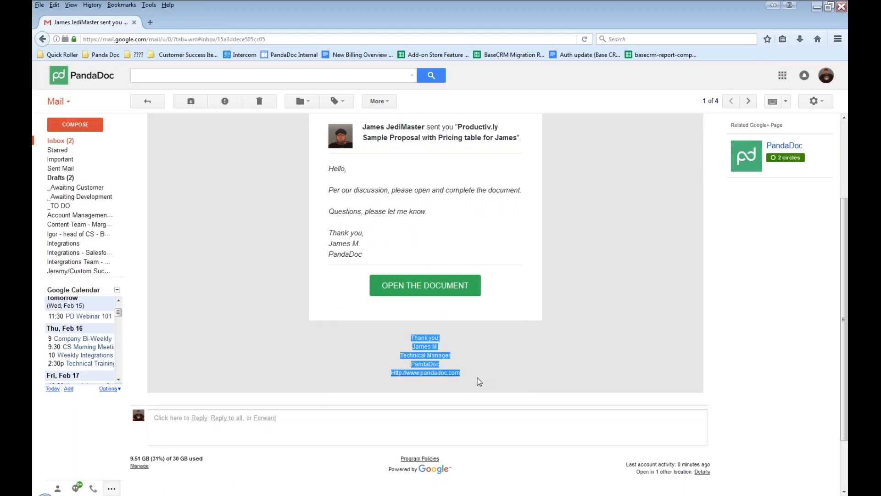
{"action": "scroll", "coordinate": [478, 382], "scroll_direction": "up", "scroll_amount": 2}
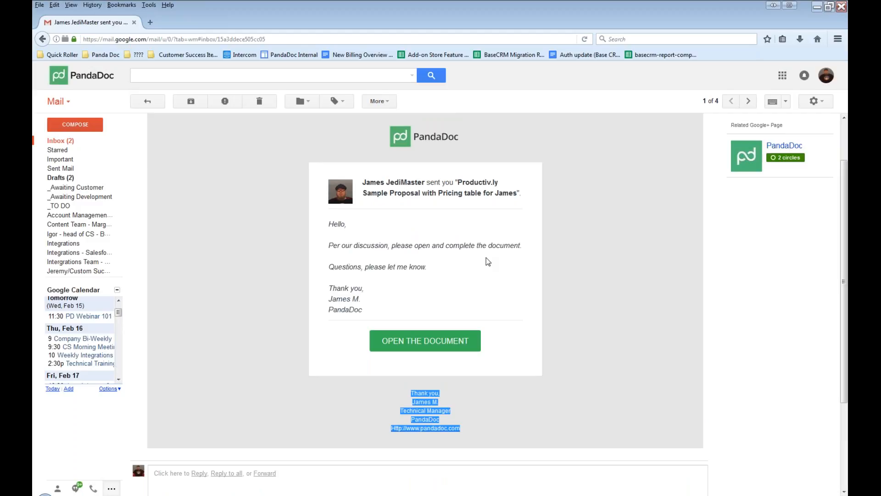
{"action": "left_click", "coordinate": [448, 343]}
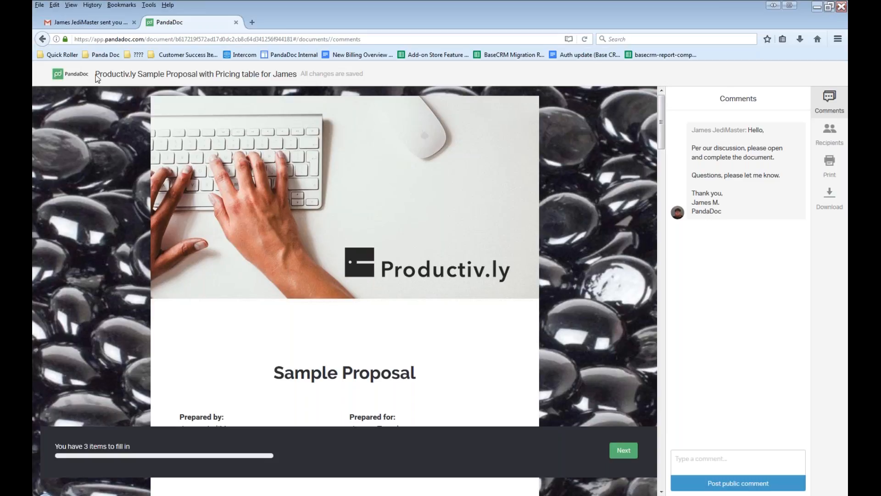
{"action": "left_click_drag", "start_coordinate": [95, 75], "coordinate": [299, 79]}
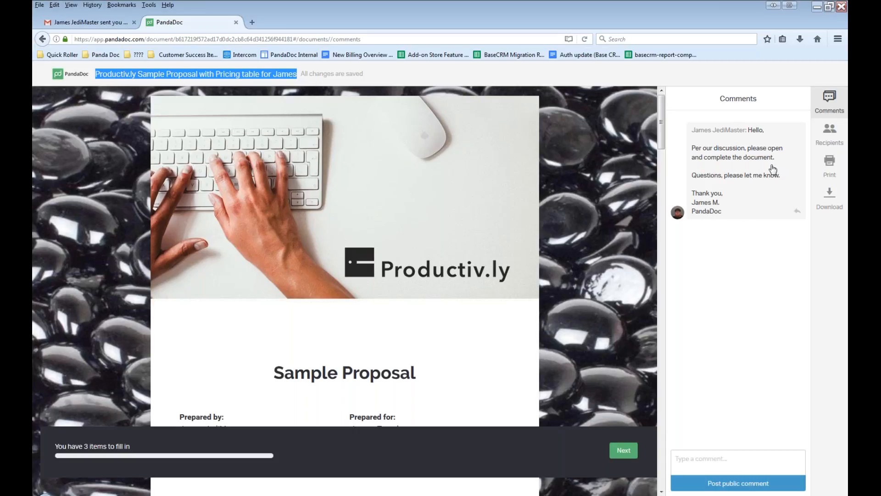
Post the public comment "Hello, I just opened the document and will be completing soon.".
{"action": "left_click", "coordinate": [702, 462]}
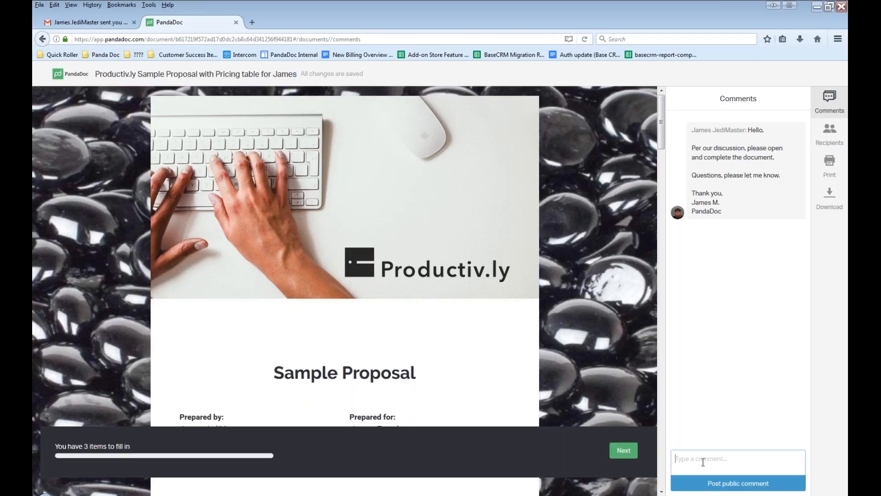
{"action": "type", "text": "Hello, I just opened the document and will be completinig o"}
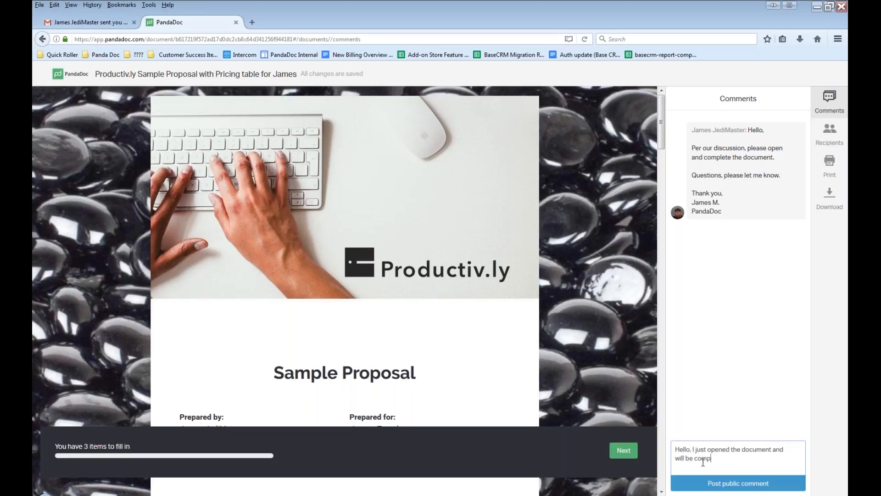
{"action": "key", "text": "BackSpace"}
{"action": "key", "text": "BackSpace"}
{"action": "key", "text": "BackSpace"}
{"action": "key", "text": "BackSpace"}
{"action": "type", "text": "g soon."}
{"action": "left_click", "coordinate": [746, 483]}
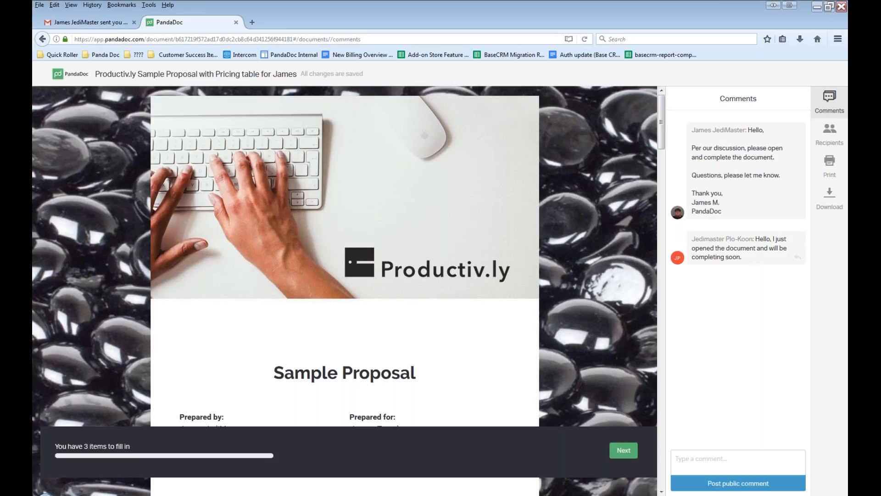
Go through the proposal to the pricing table and set the Website Setup quantity to 2.
{"action": "scroll", "coordinate": [412, 300], "scroll_direction": "down", "scroll_amount": 3}
{"action": "scroll", "coordinate": [412, 300], "scroll_direction": "down", "scroll_amount": 7}
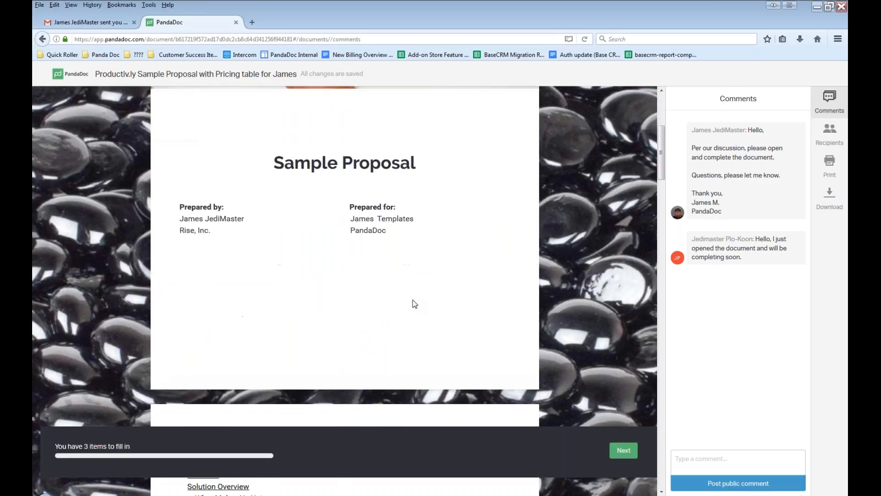
{"action": "scroll", "coordinate": [412, 299], "scroll_direction": "down", "scroll_amount": 5}
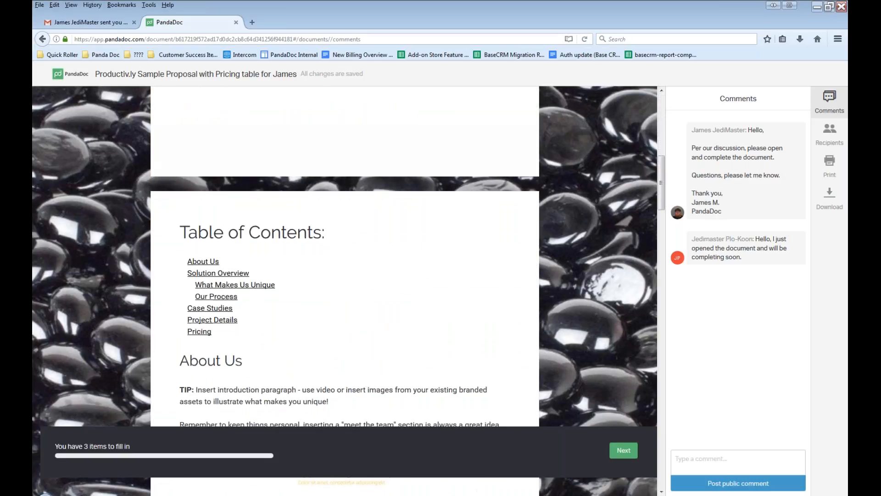
{"action": "scroll", "coordinate": [412, 299], "scroll_direction": "down", "scroll_amount": 5}
{"action": "scroll", "coordinate": [345, 256], "scroll_direction": "down", "scroll_amount": 3}
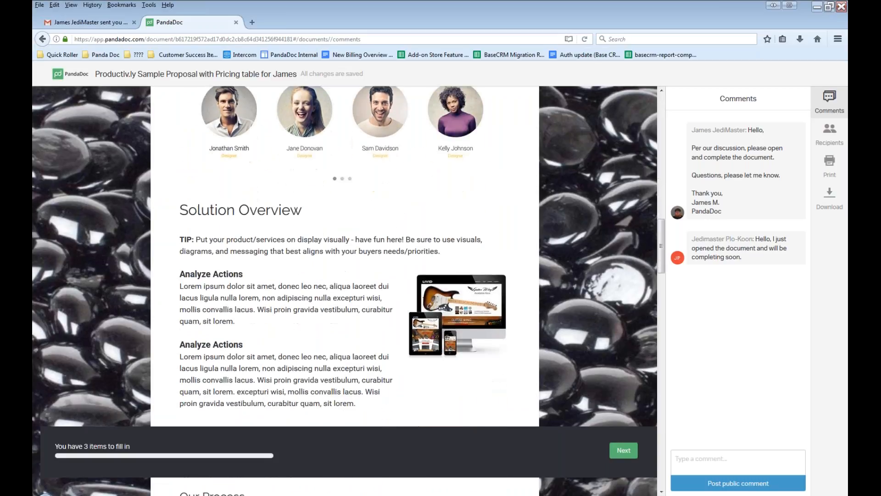
{"action": "scroll", "coordinate": [344, 256], "scroll_direction": "down", "scroll_amount": 7}
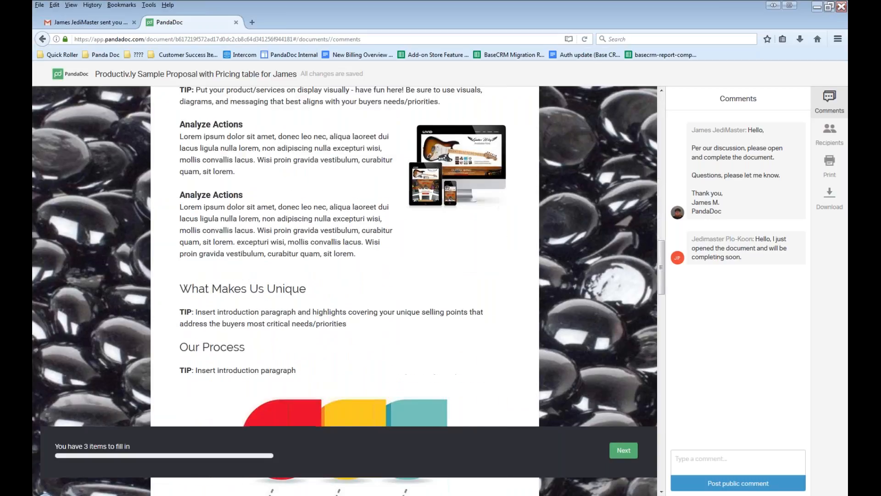
{"action": "scroll", "coordinate": [345, 256], "scroll_direction": "down", "scroll_amount": 7}
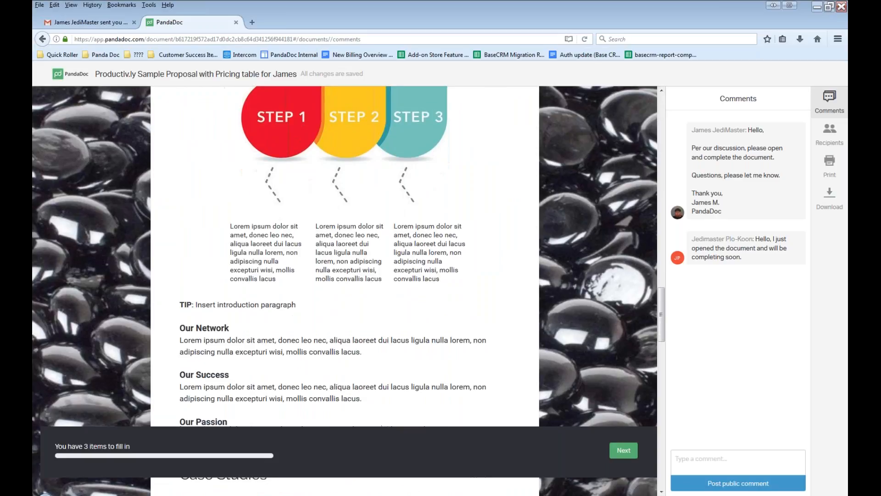
{"action": "scroll", "coordinate": [345, 255], "scroll_direction": "down", "scroll_amount": 7}
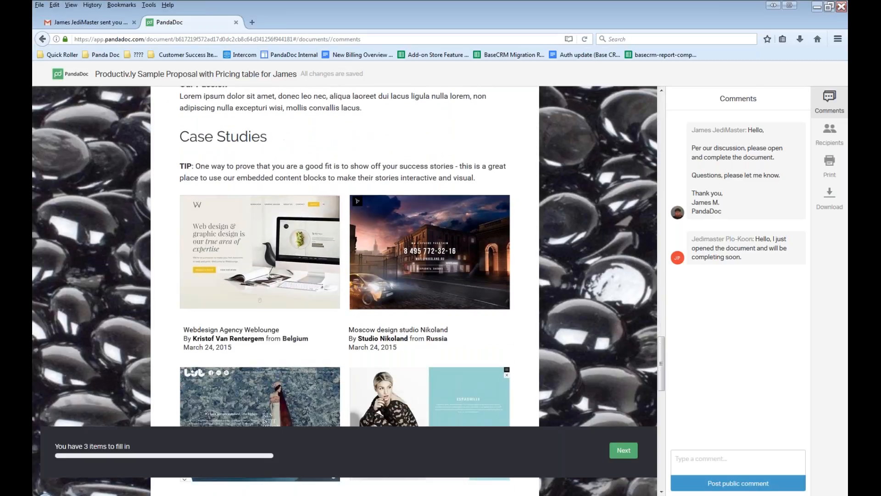
{"action": "scroll", "coordinate": [301, 189], "scroll_direction": "down", "scroll_amount": 6}
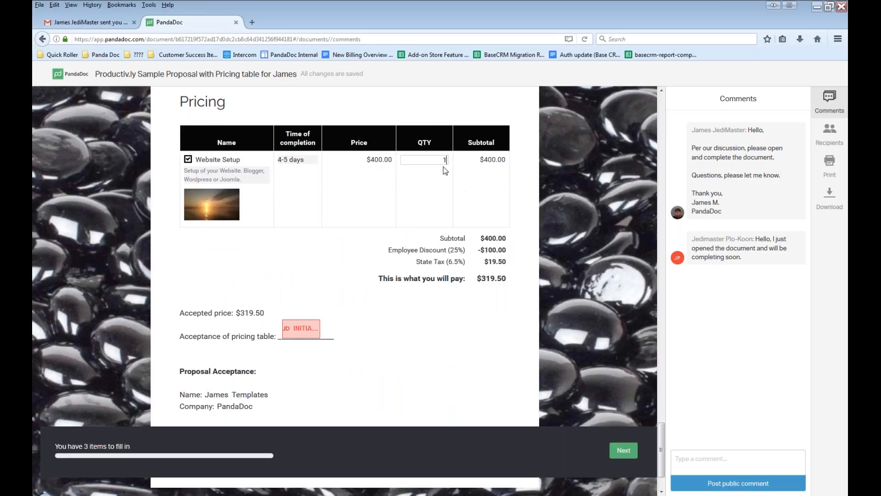
{"action": "double_click", "coordinate": [439, 160]}
{"action": "type", "text": "2"}
{"action": "left_click", "coordinate": [239, 315]}
Check the remaining items to fill in and open the initials field for acceptance of the pricing table.
{"action": "scroll", "coordinate": [389, 291], "scroll_direction": "down", "scroll_amount": 2}
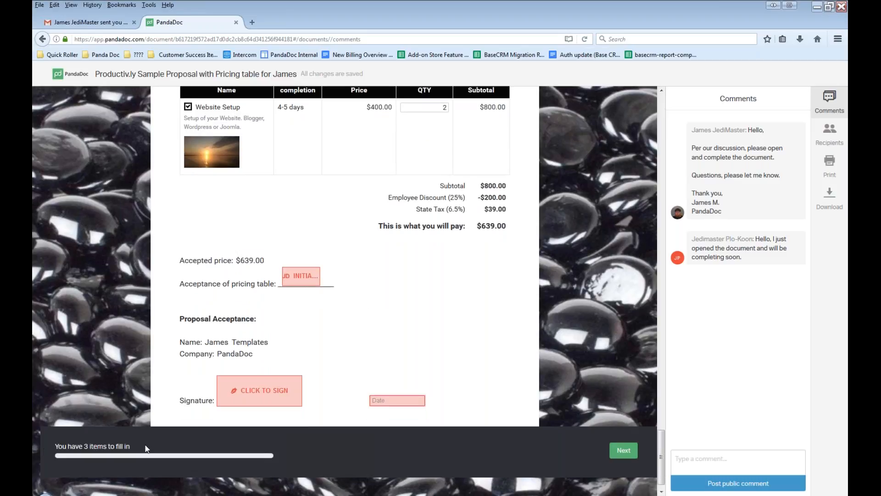
{"action": "triple_click", "coordinate": [95, 445]}
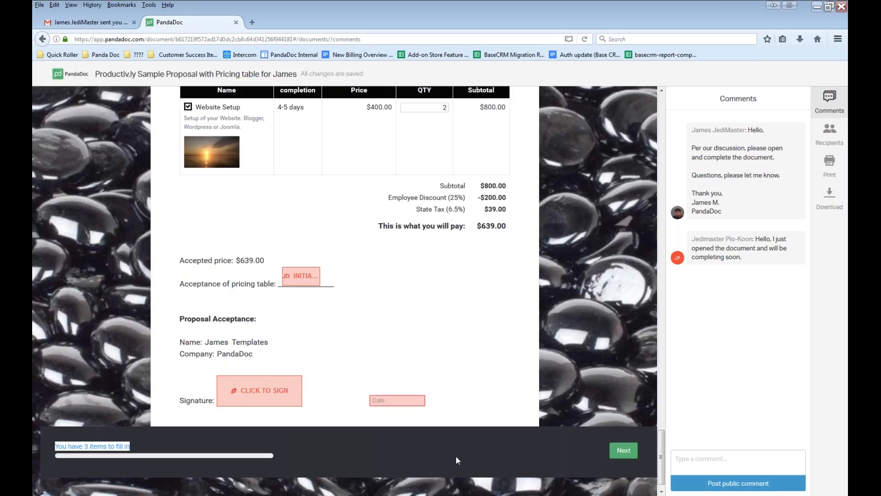
{"action": "left_click", "coordinate": [163, 439]}
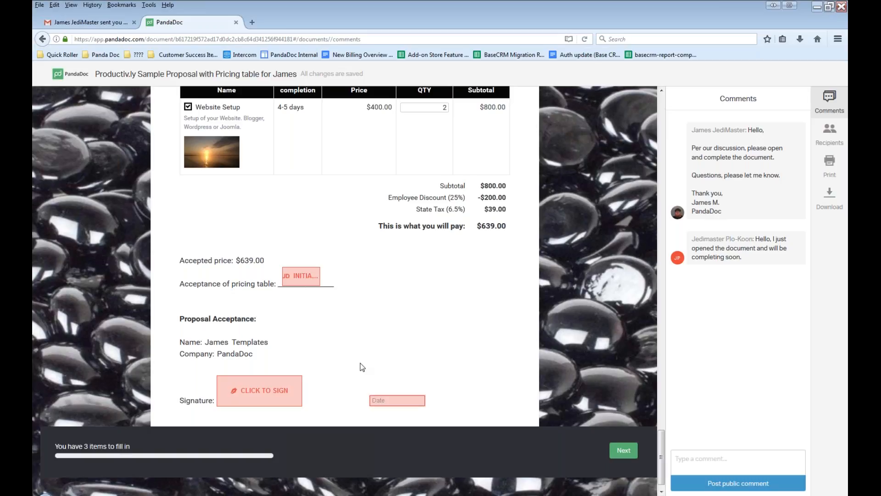
{"action": "left_click", "coordinate": [632, 453]}
{"action": "left_click", "coordinate": [303, 278]}
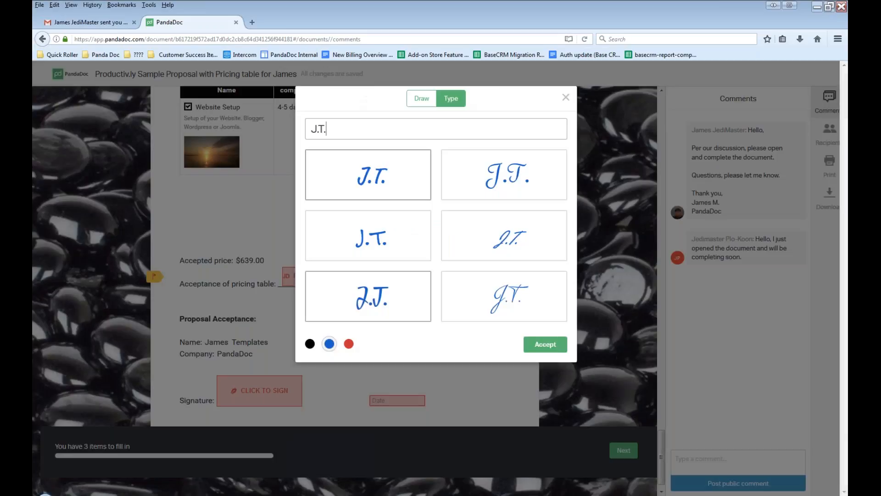
Draw the recipient's initials by hand and try the black, blue and red ink colours.
{"action": "left_click", "coordinate": [422, 98]}
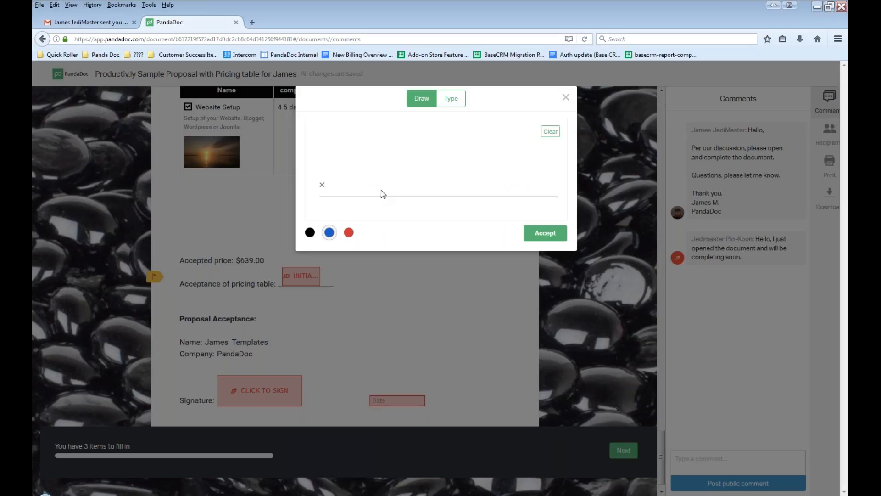
{"action": "mouse_move", "coordinate": [384, 131]}
{"action": "left_mouse_down"}
{"action": "mouse_move", "coordinate": [403, 192]}
{"action": "mouse_move", "coordinate": [320, 164]}
{"action": "left_mouse_up"}
{"action": "left_click_drag", "start_coordinate": [500, 144], "coordinate": [488, 189]}
{"action": "left_click_drag", "start_coordinate": [454, 133], "coordinate": [498, 139]}
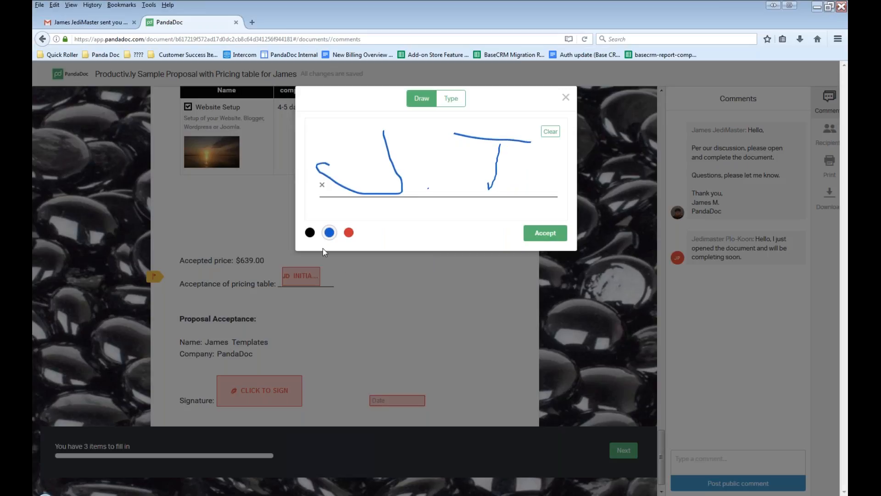
{"action": "left_click", "coordinate": [310, 232]}
{"action": "left_click", "coordinate": [329, 233]}
{"action": "left_click", "coordinate": [349, 232]}
Switch to typed initials, choose the thin script style in the last row, set the colour to blue, and accept them.
{"action": "left_click", "coordinate": [454, 102]}
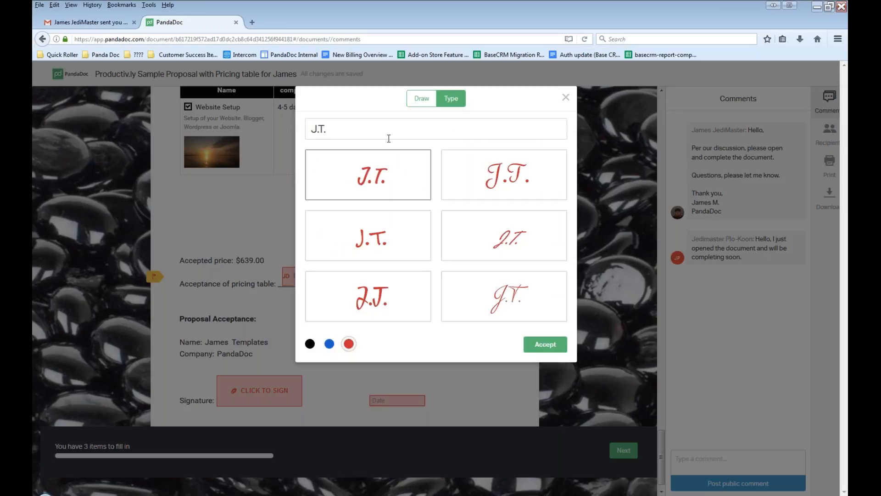
{"action": "triple_click", "coordinate": [370, 132]}
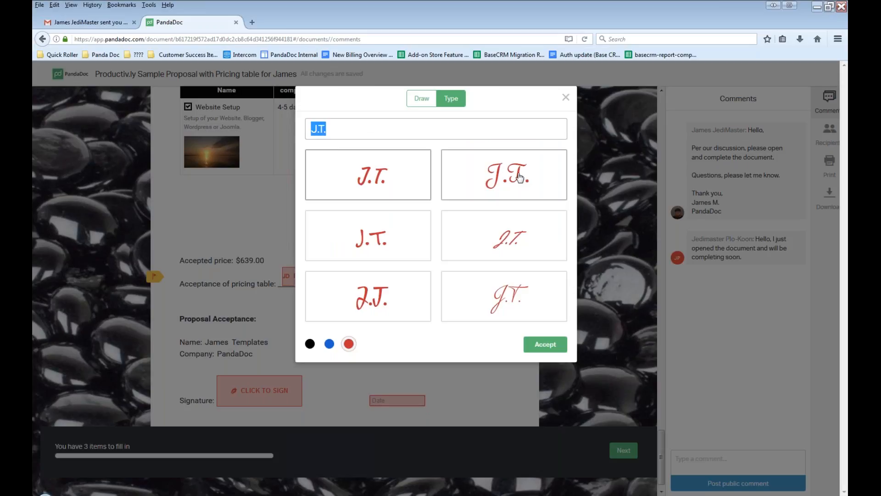
{"action": "left_click", "coordinate": [509, 297]}
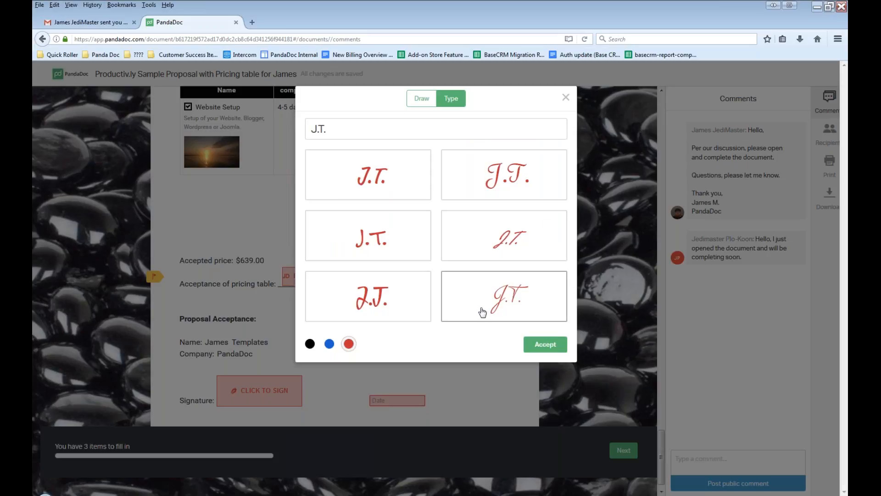
{"action": "left_click", "coordinate": [329, 345]}
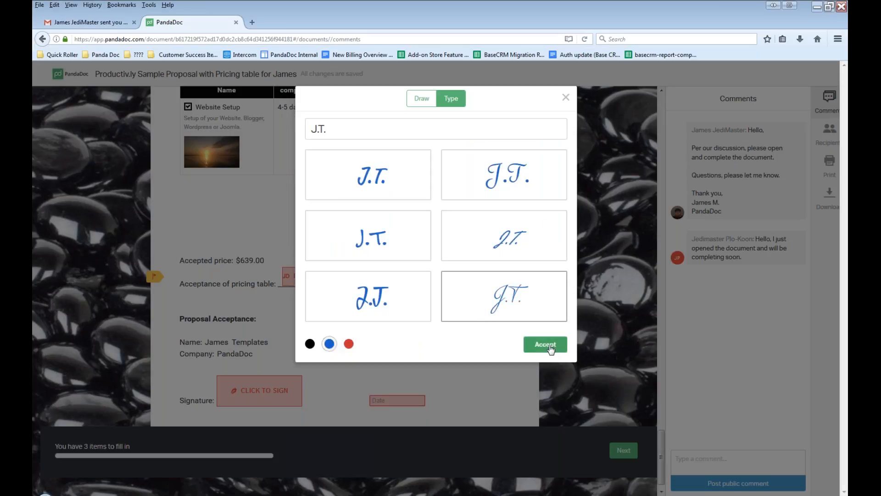
{"action": "left_click", "coordinate": [550, 348]}
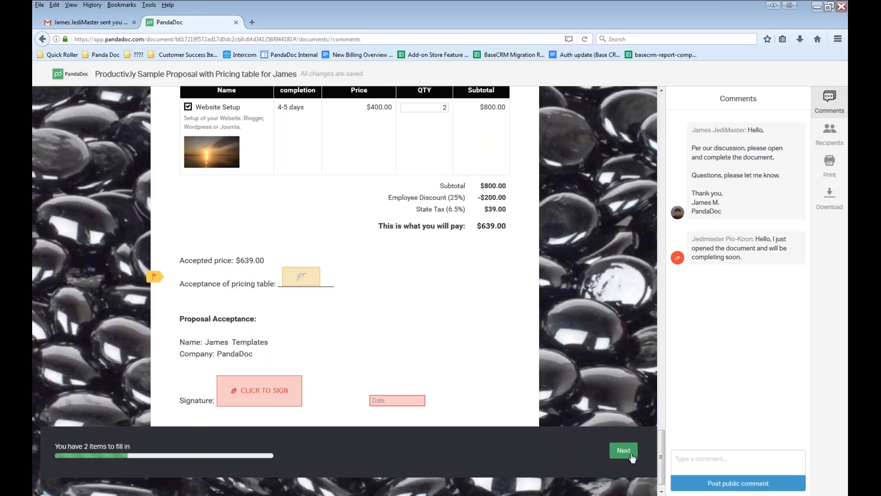
Advance to the signature field and draw a freehand signature in blue.
{"action": "left_click", "coordinate": [631, 455]}
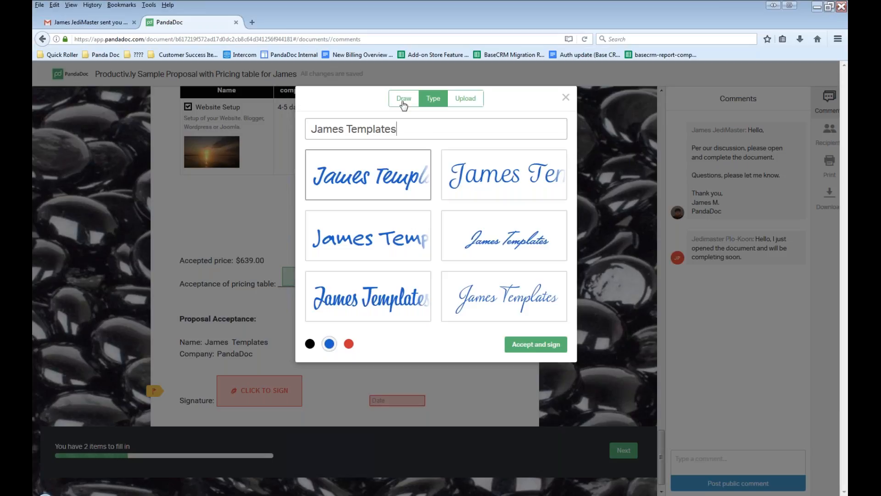
{"action": "left_click", "coordinate": [403, 104]}
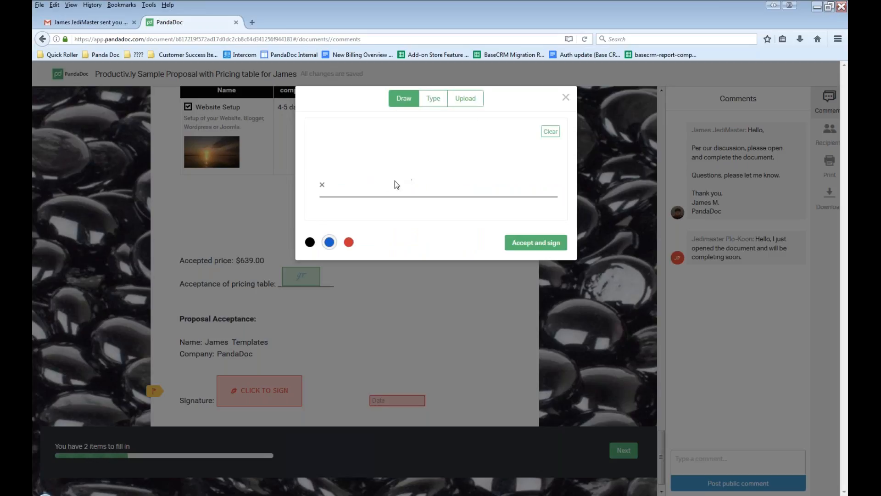
{"action": "mouse_move", "coordinate": [391, 196]}
{"action": "left_mouse_down"}
{"action": "mouse_move", "coordinate": [384, 198]}
{"action": "mouse_move", "coordinate": [520, 161]}
{"action": "left_mouse_up"}
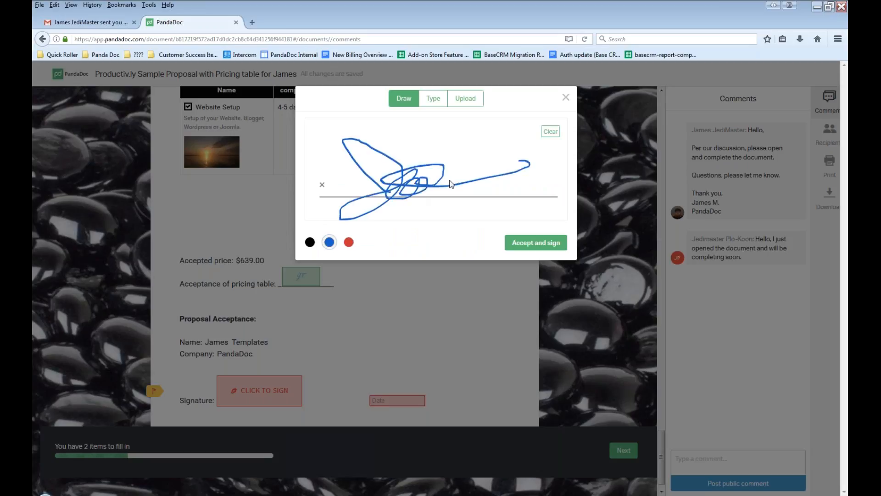
Compare the typed, uploaded and drawn options for entering the recipient's signature.
{"action": "left_click", "coordinate": [433, 98]}
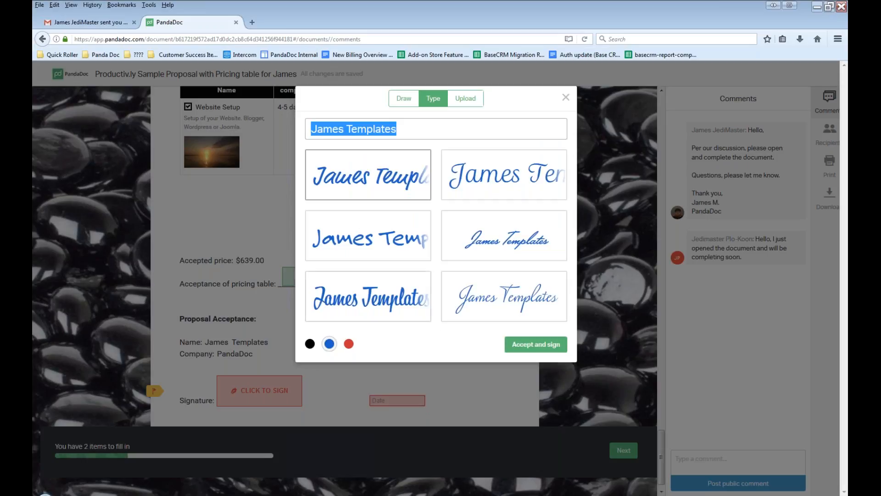
{"action": "left_click", "coordinate": [469, 99]}
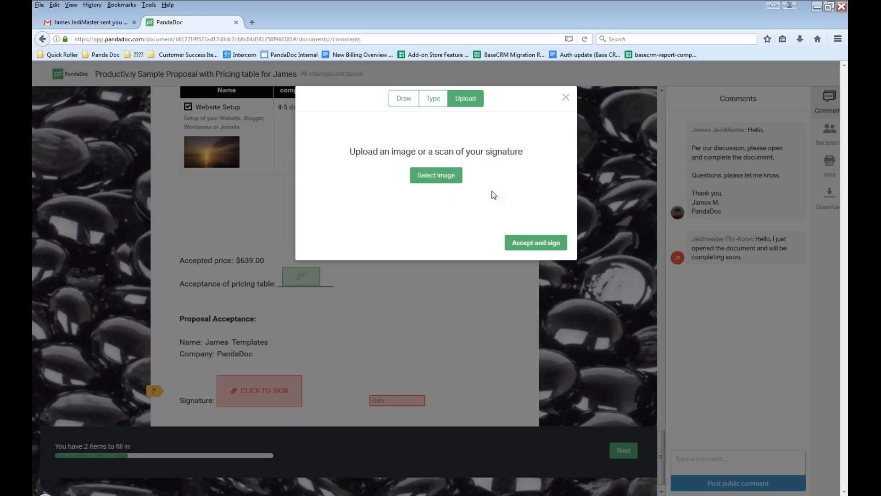
{"action": "left_click", "coordinate": [437, 101]}
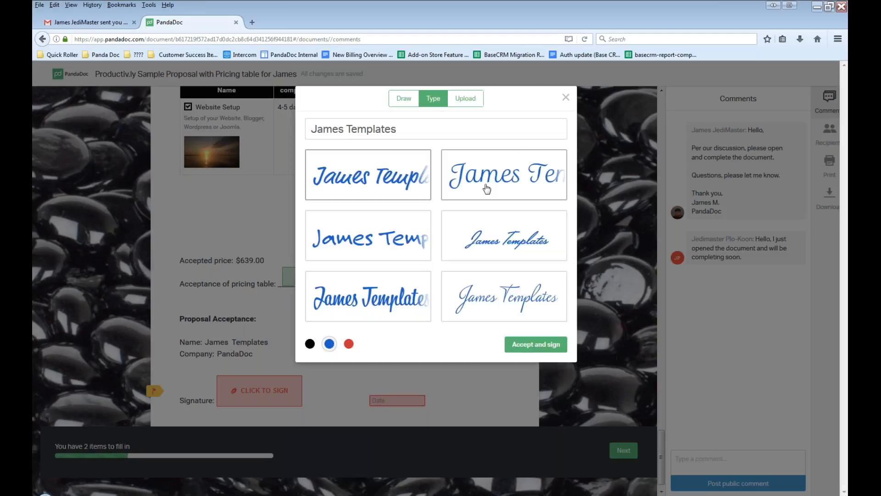
{"action": "left_click", "coordinate": [404, 99]}
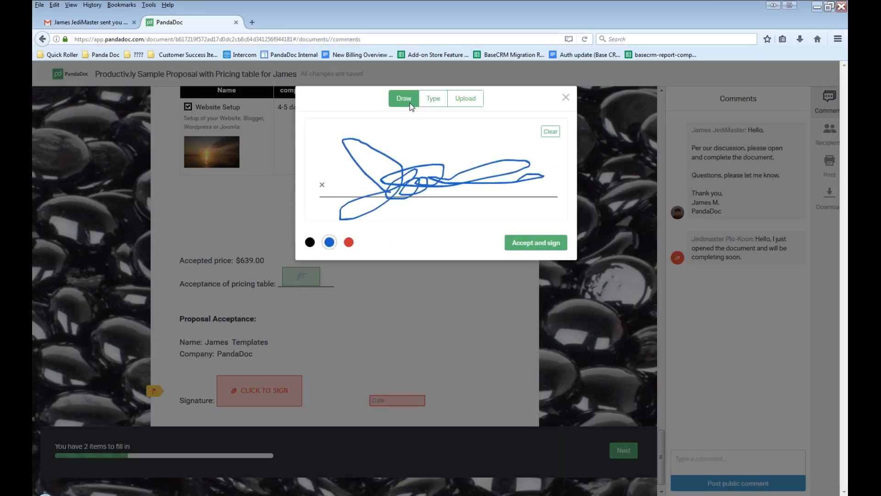
Switch to a typed signature, choose the thin script style in the last row in blue, and accept it.
{"action": "left_click", "coordinate": [434, 99]}
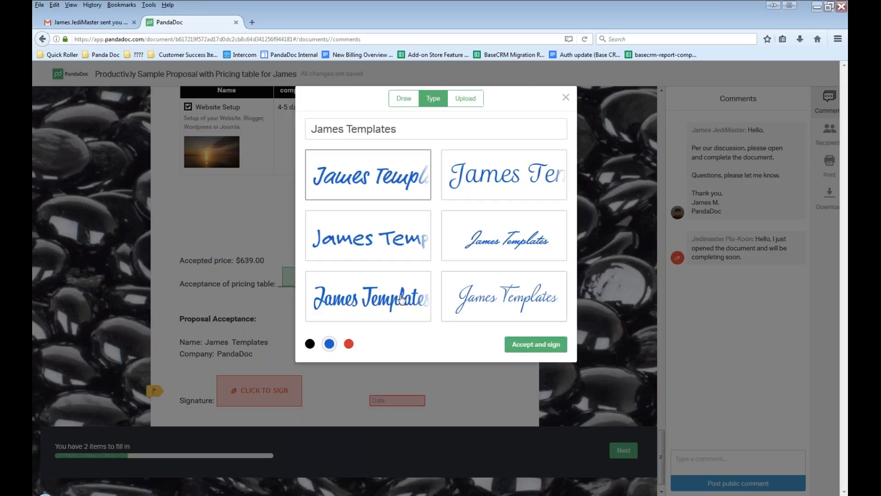
{"action": "left_click", "coordinate": [500, 302]}
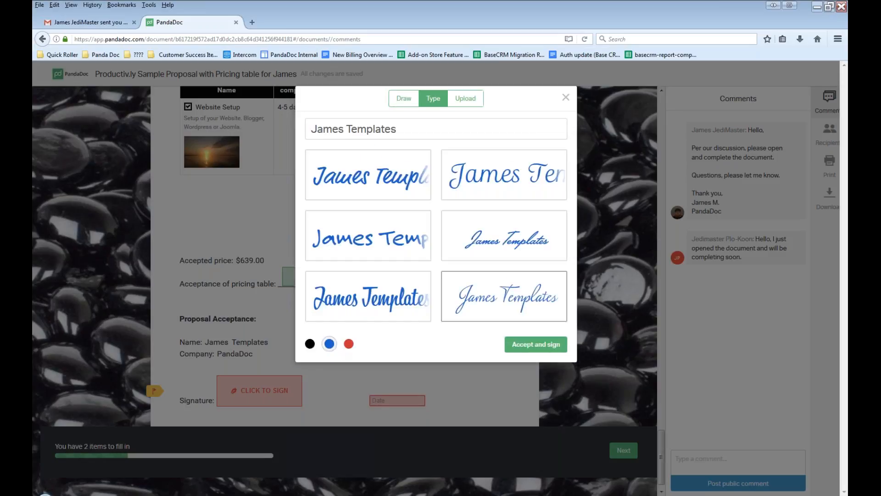
{"action": "left_click", "coordinate": [550, 347]}
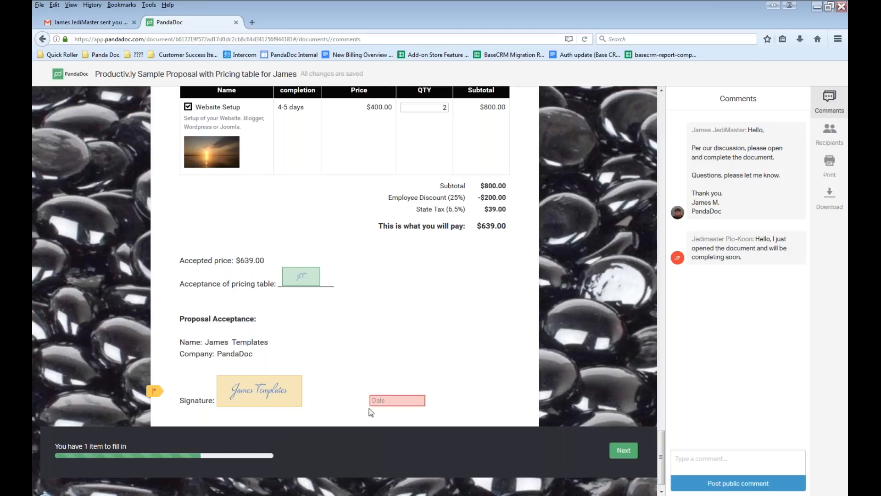
Fill in the remaining date field with 28 February 2017 and finish the document.
{"action": "scroll", "coordinate": [472, 372], "scroll_direction": "down", "scroll_amount": 1}
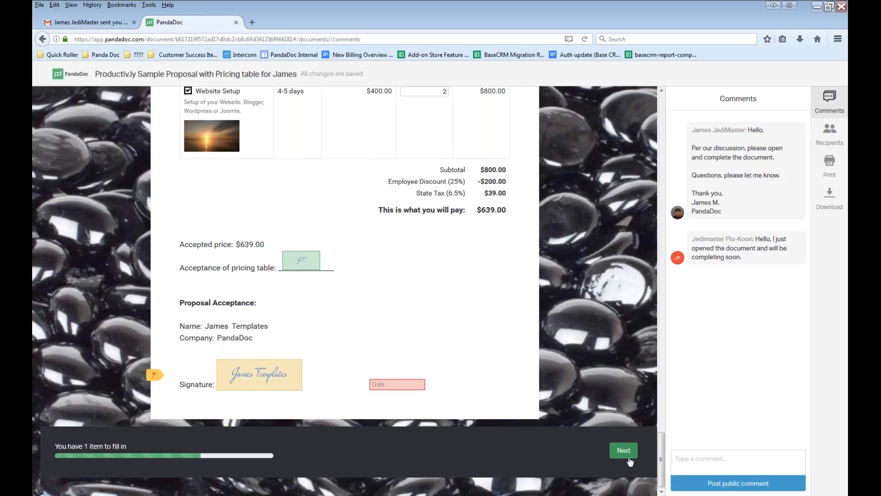
{"action": "left_click", "coordinate": [611, 452]}
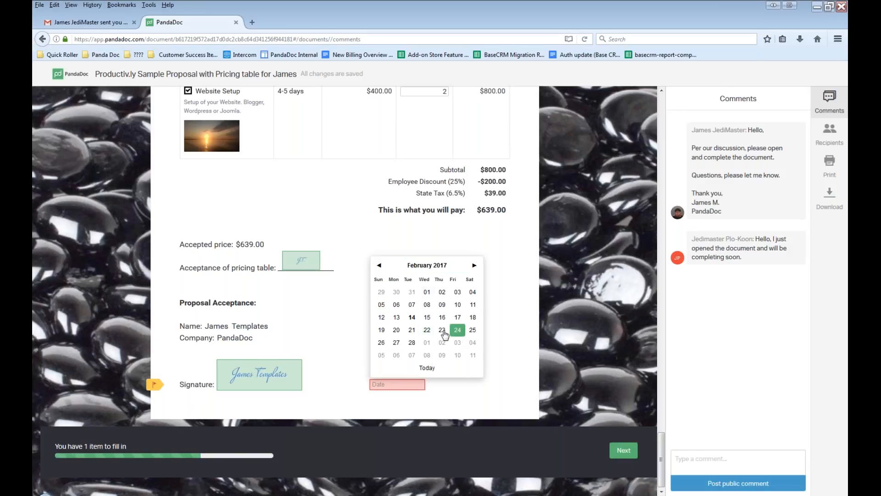
{"action": "left_click", "coordinate": [413, 348]}
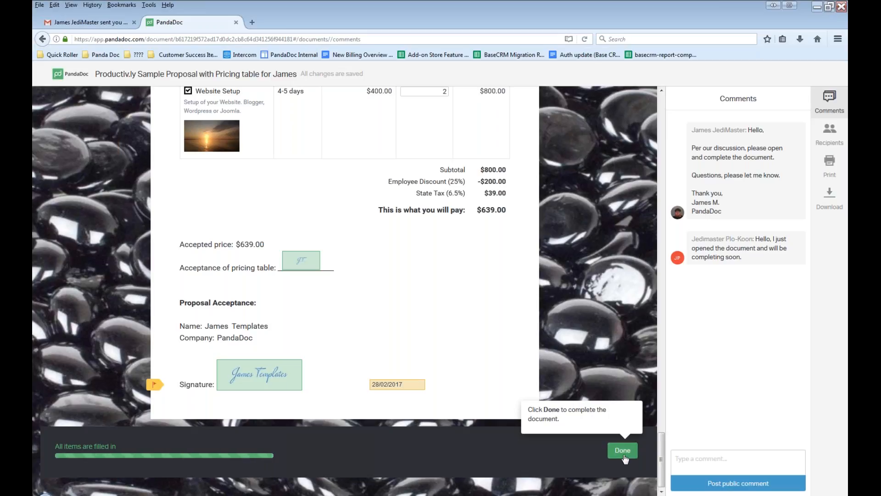
{"action": "left_click", "coordinate": [624, 454]}
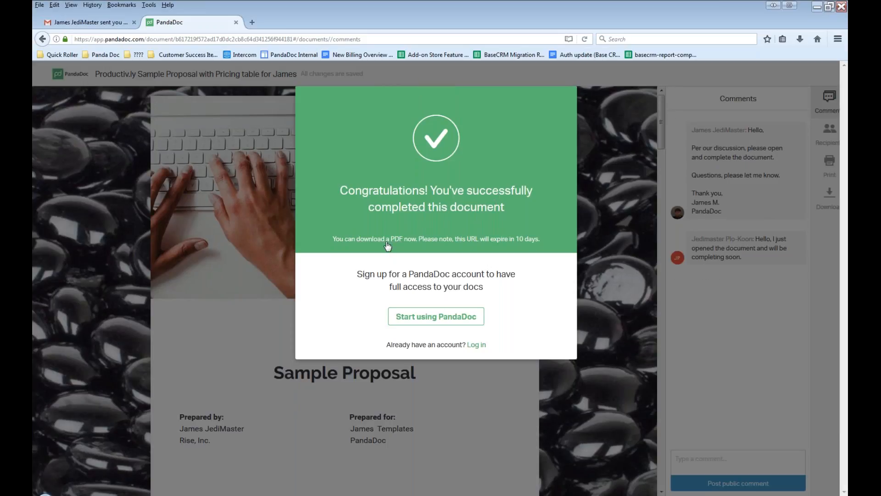
Download the completed proposal as a PDF and open it with Google Chrome.
{"action": "left_click", "coordinate": [387, 242]}
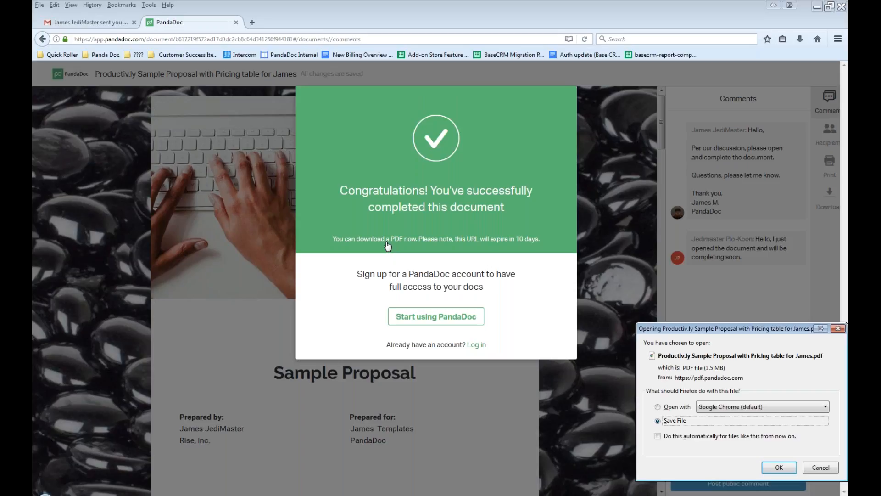
{"action": "left_click", "coordinate": [680, 407]}
{"action": "left_click", "coordinate": [784, 468]}
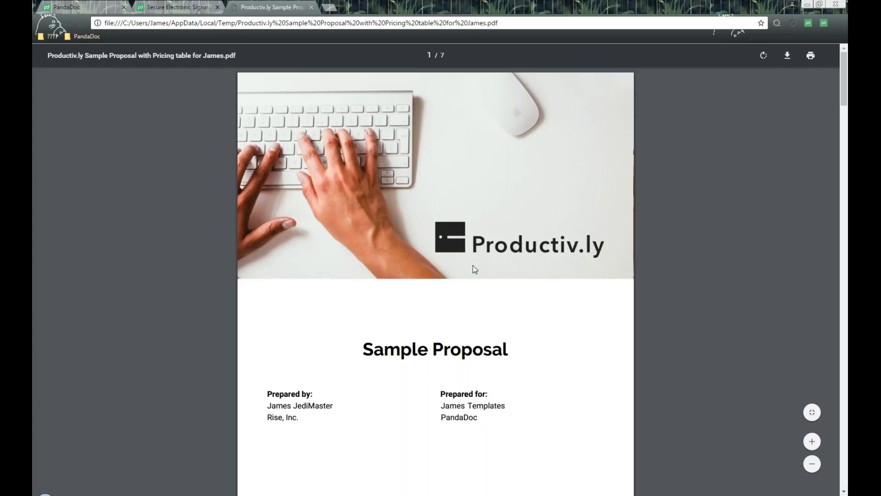
Look through the PDF proposal's pages up to the initials, signature and date in the acceptance section.
{"action": "scroll", "coordinate": [464, 224], "scroll_direction": "down", "scroll_amount": 2}
{"action": "scroll", "coordinate": [464, 224], "scroll_direction": "down", "scroll_amount": 8}
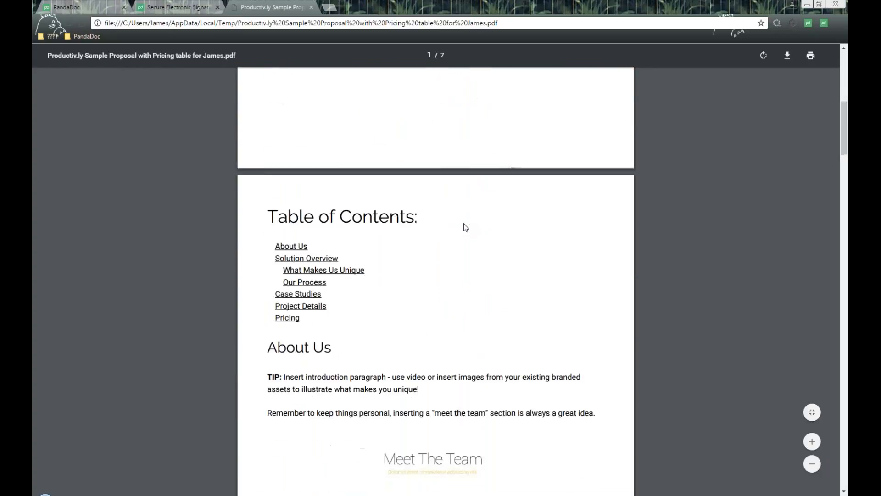
{"action": "scroll", "coordinate": [464, 227], "scroll_direction": "down", "scroll_amount": 8}
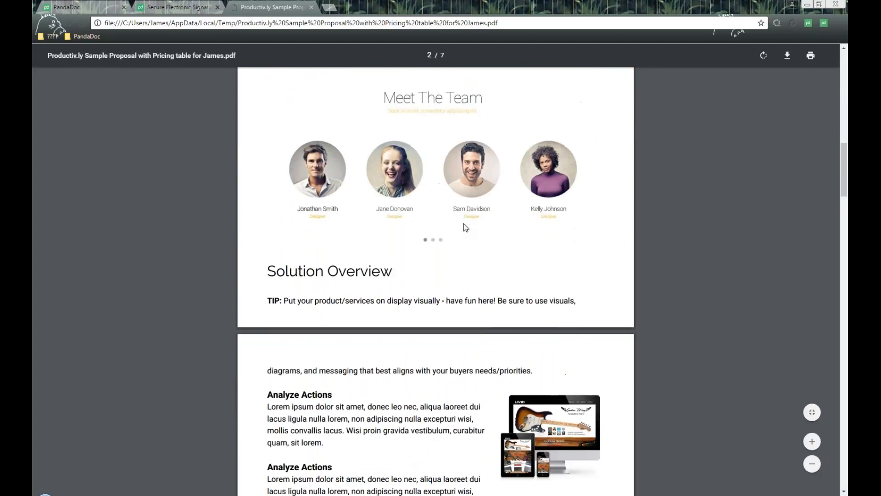
{"action": "scroll", "coordinate": [464, 227], "scroll_direction": "down", "scroll_amount": 20}
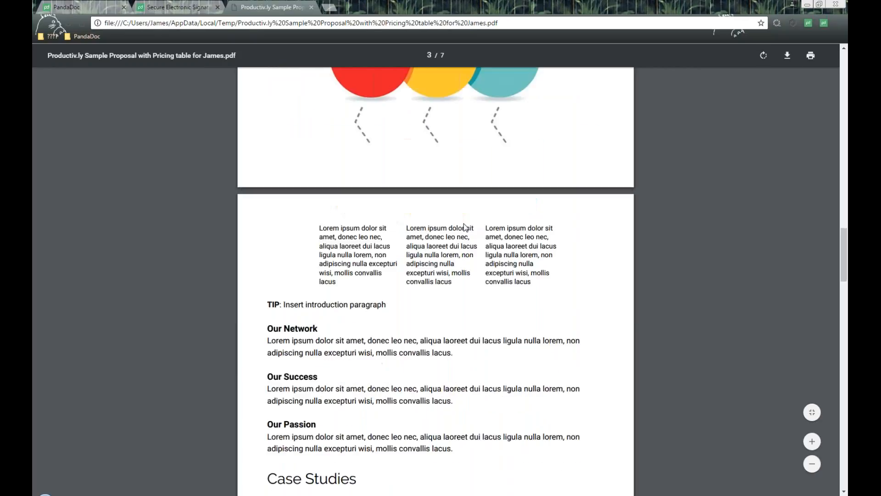
{"action": "scroll", "coordinate": [465, 227], "scroll_direction": "down", "scroll_amount": 5}
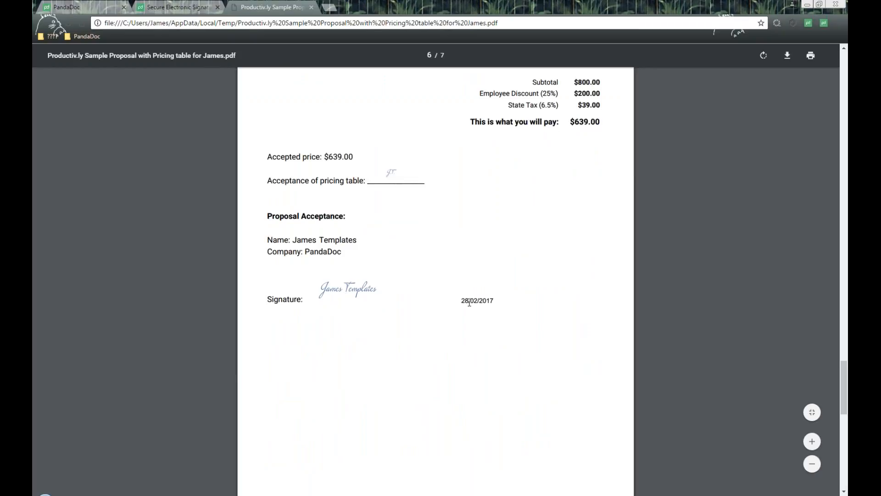
Examine the Signature Certificate on the PDF's last page, including the signer details and completion time.
{"action": "scroll", "coordinate": [467, 244], "scroll_direction": "down", "scroll_amount": 4}
{"action": "scroll", "coordinate": [470, 244], "scroll_direction": "down", "scroll_amount": 5}
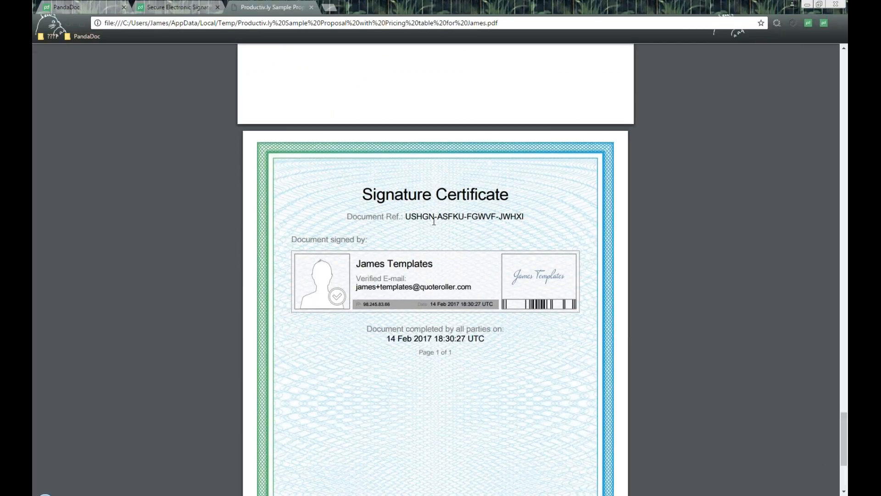
{"action": "left_click_drag", "start_coordinate": [368, 197], "coordinate": [542, 191]}
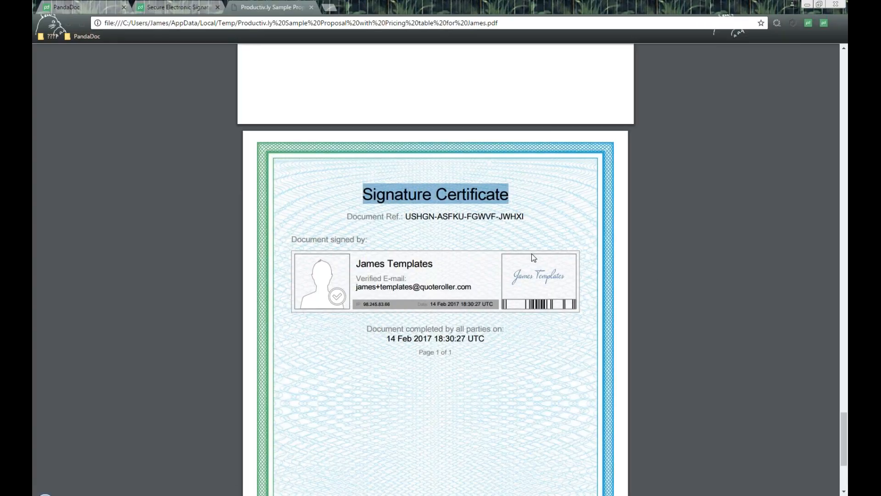
{"action": "scroll", "coordinate": [532, 255], "scroll_direction": "down", "scroll_amount": 2}
{"action": "scroll", "coordinate": [535, 257], "scroll_direction": "down", "scroll_amount": 2}
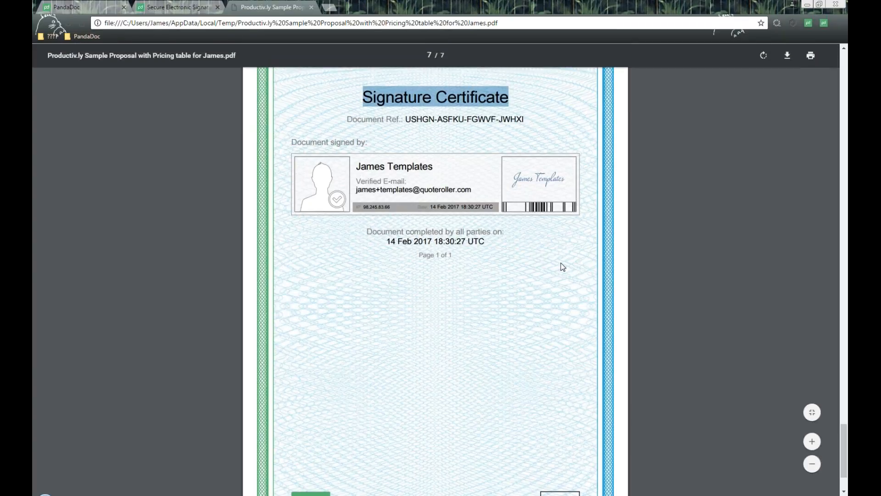
{"action": "scroll", "coordinate": [542, 280], "scroll_direction": "up", "scroll_amount": 1}
{"action": "scroll", "coordinate": [542, 280], "scroll_direction": "up", "scroll_amount": 6}
{"action": "scroll", "coordinate": [546, 308], "scroll_direction": "down", "scroll_amount": 2}
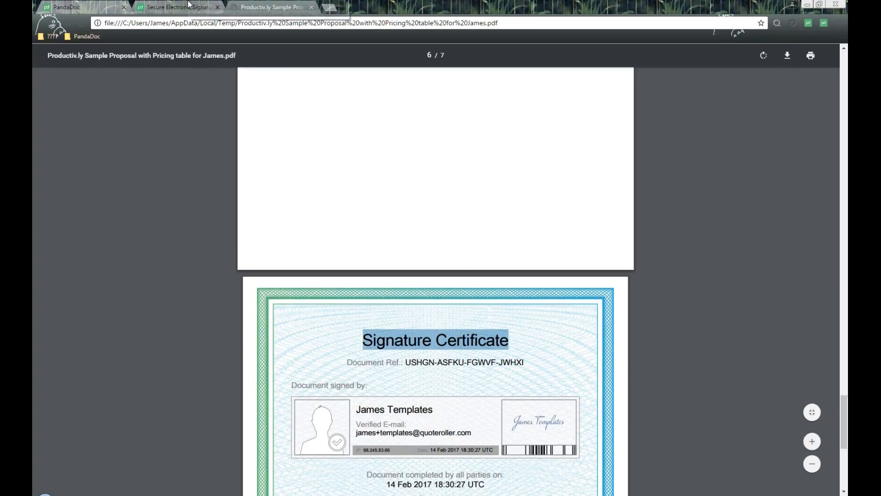
Return to the sender's view of the proposal and check its status, pricing quantity, initials, signature and date.
{"action": "left_click", "coordinate": [67, 5]}
{"action": "left_click", "coordinate": [580, 298]}
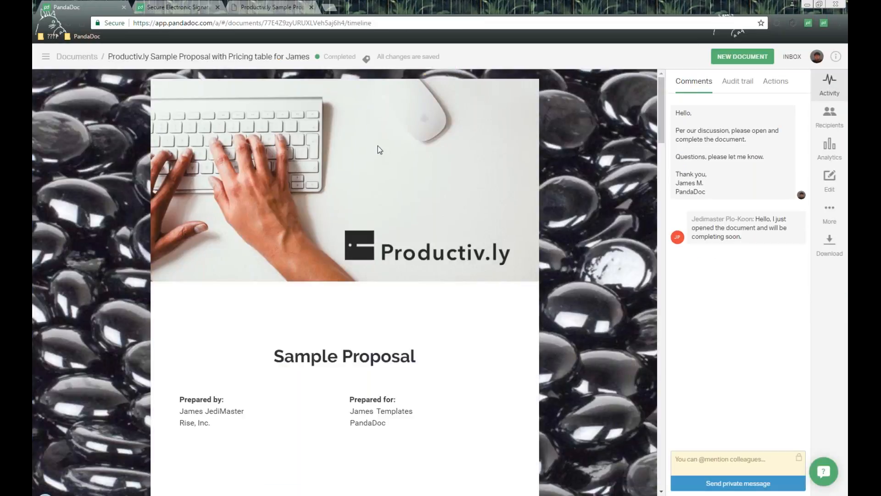
{"action": "left_click_drag", "start_coordinate": [357, 57], "coordinate": [327, 59]}
{"action": "scroll", "coordinate": [439, 279], "scroll_direction": "down", "scroll_amount": 10}
{"action": "scroll", "coordinate": [439, 279], "scroll_direction": "down", "scroll_amount": 15}
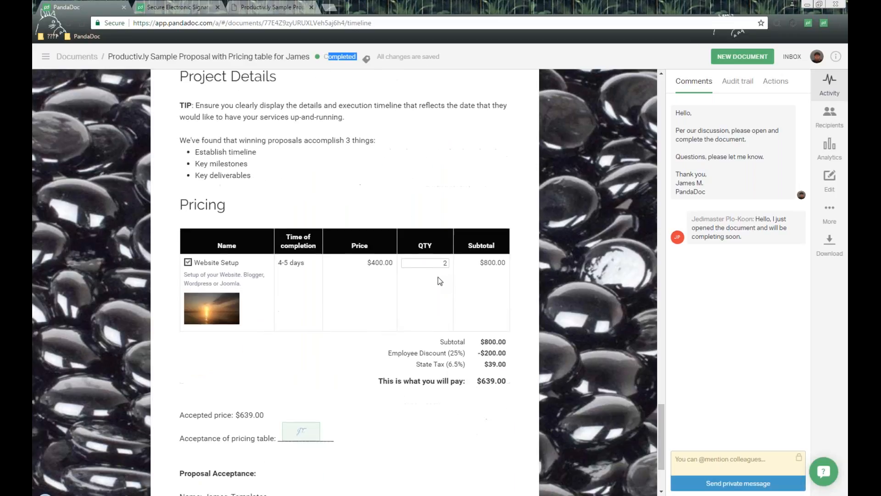
{"action": "scroll", "coordinate": [438, 277], "scroll_direction": "down", "scroll_amount": 3}
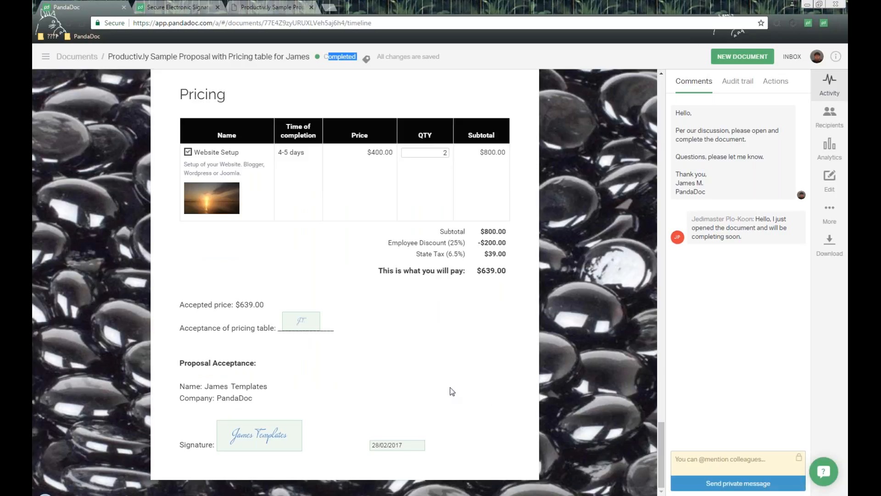
{"action": "left_click", "coordinate": [44, 62]}
{"action": "left_click", "coordinate": [44, 62]}
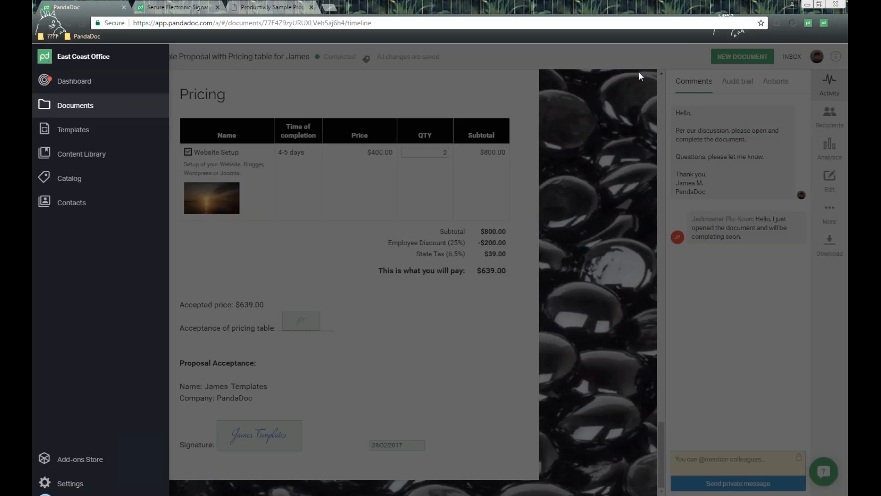
{"action": "left_click", "coordinate": [633, 62]}
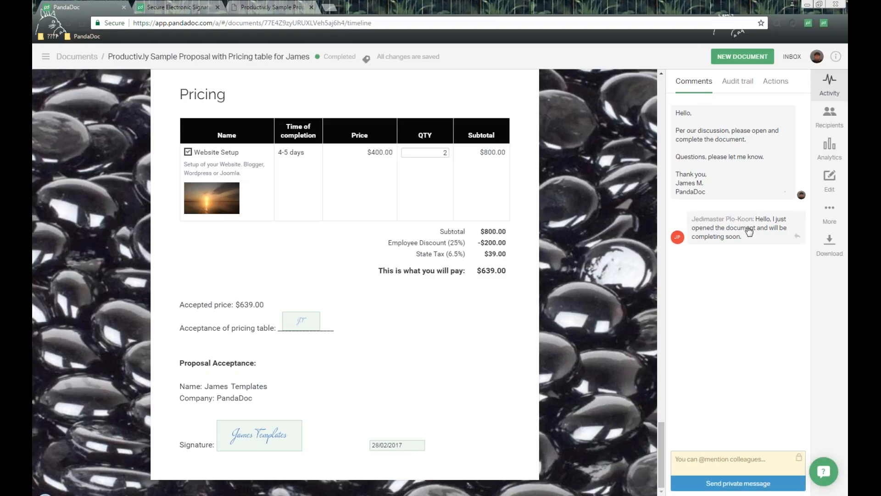
Switch the comment to public and post "Hello again, thank you for completing the document. We will get to work soon.".
{"action": "left_click", "coordinate": [800, 459]}
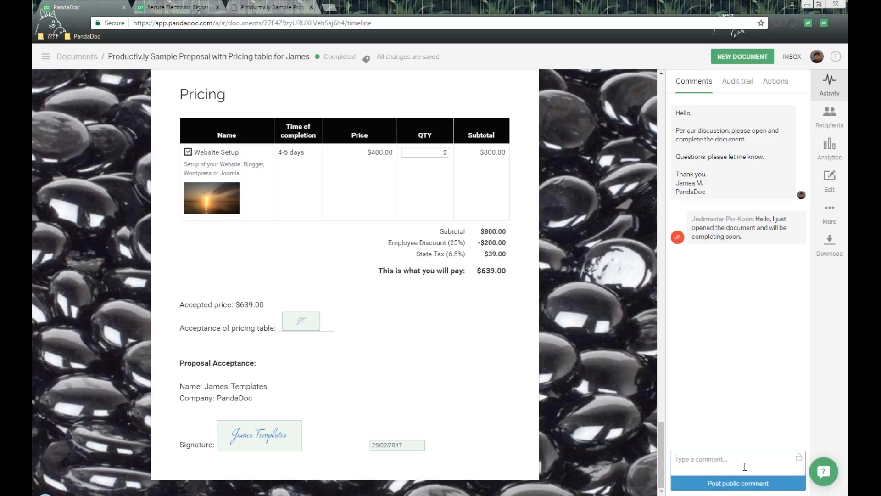
{"action": "type", "text": "Hello again, thank you for completing the d"}
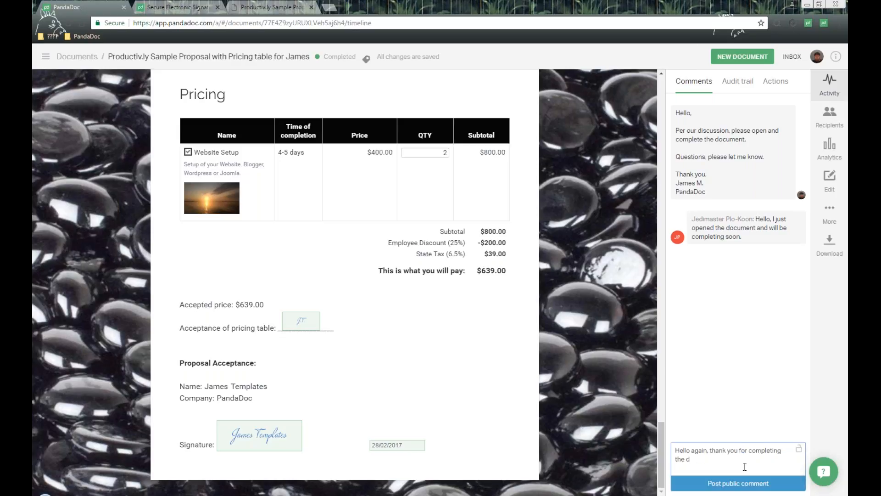
{"action": "type", "text": "ocument. We will get to work soon"}
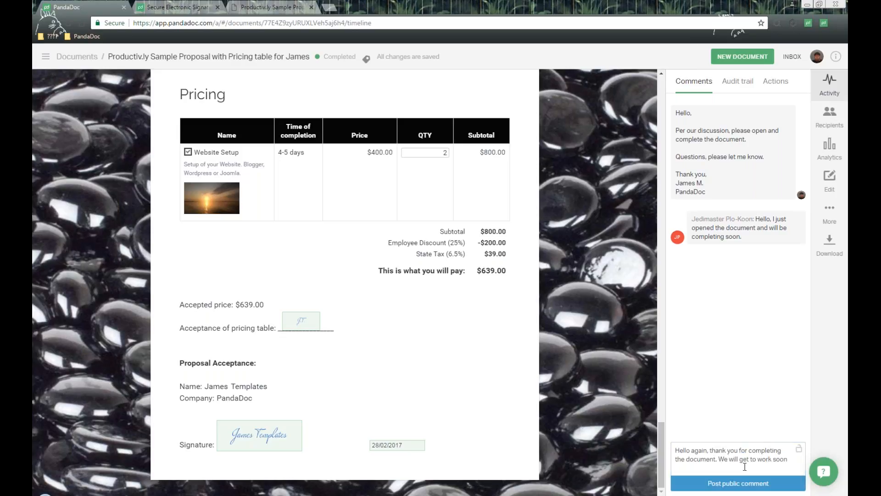
{"action": "type", "text": "."}
{"action": "left_click", "coordinate": [713, 483]}
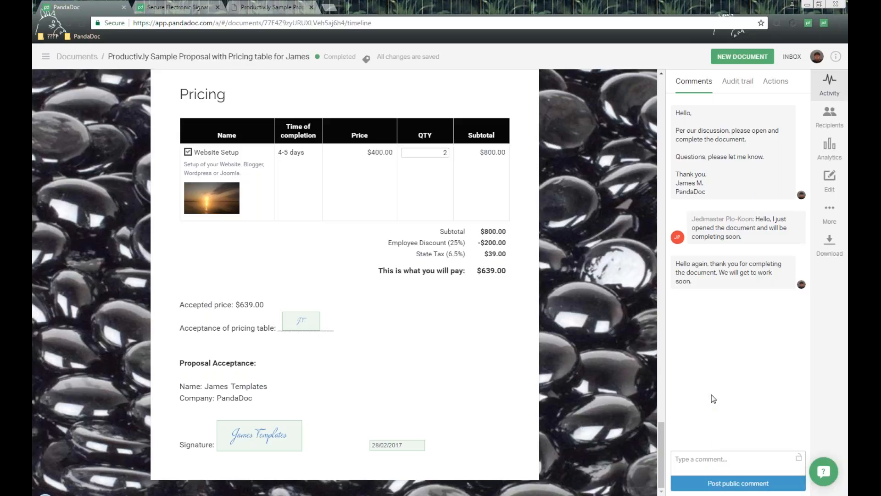
Examine the document's audit trail for its step-by-step history.
{"action": "left_click", "coordinate": [737, 81]}
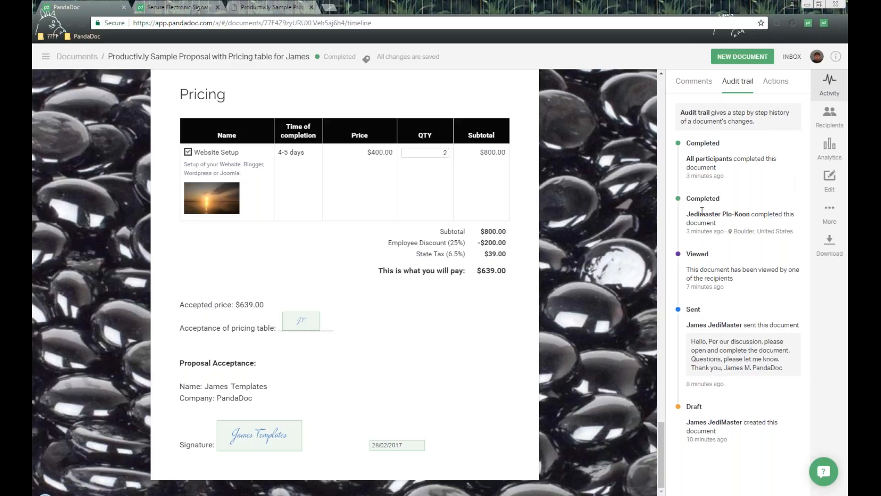
{"action": "mouse_move", "coordinate": [714, 179]}
Visit the dashboard, and in the profile settings examine the saved signature and email notification options.
{"action": "left_click", "coordinate": [46, 56]}
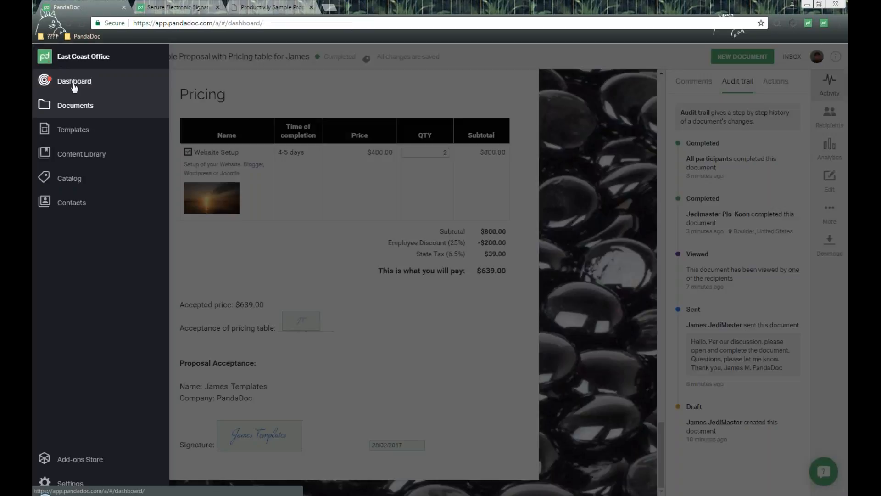
{"action": "left_click", "coordinate": [74, 82]}
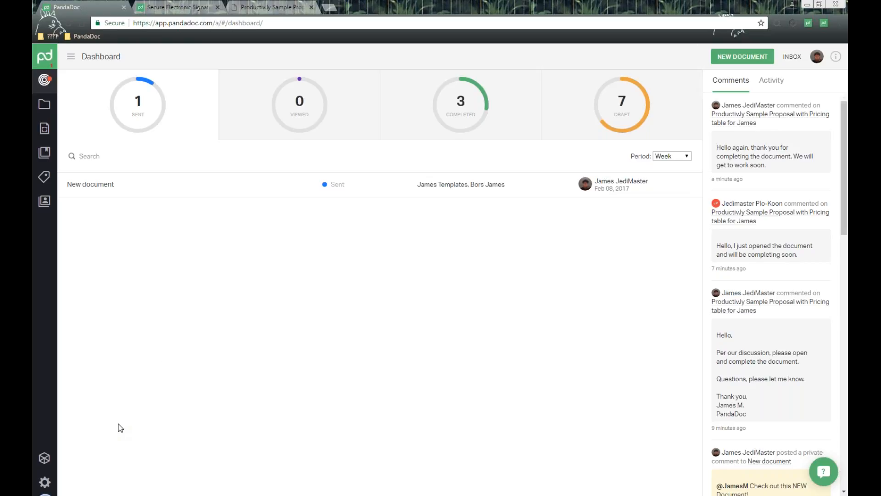
{"action": "left_click", "coordinate": [45, 483]}
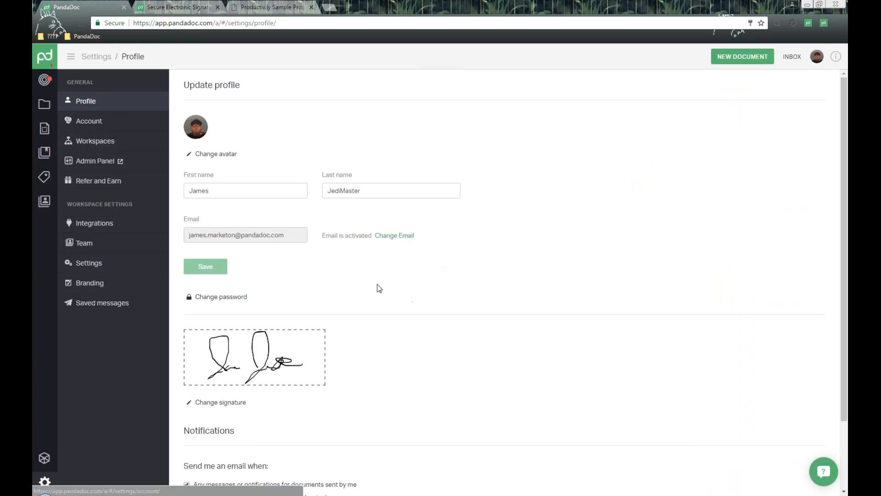
{"action": "scroll", "coordinate": [360, 260], "scroll_direction": "down", "scroll_amount": 2}
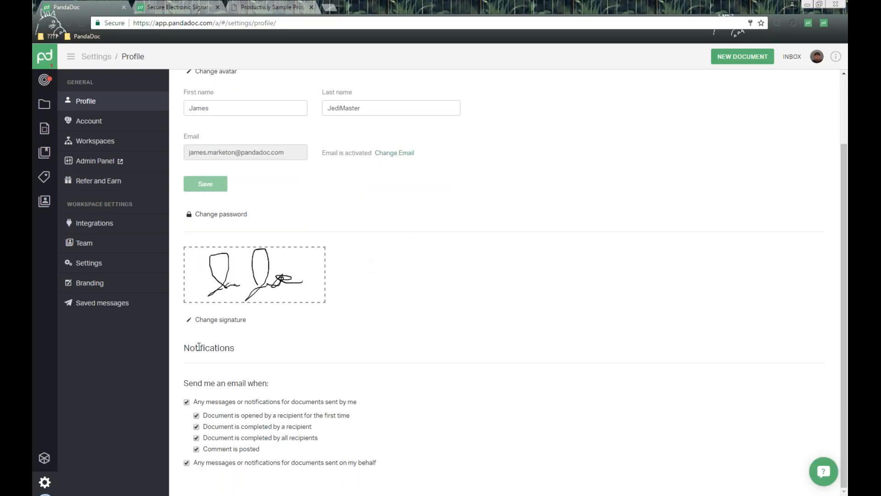
Read through the profile's email notification triggers for documents sent by the account holder and on their behalf.
{"action": "left_click_drag", "start_coordinate": [186, 344], "coordinate": [281, 356]}
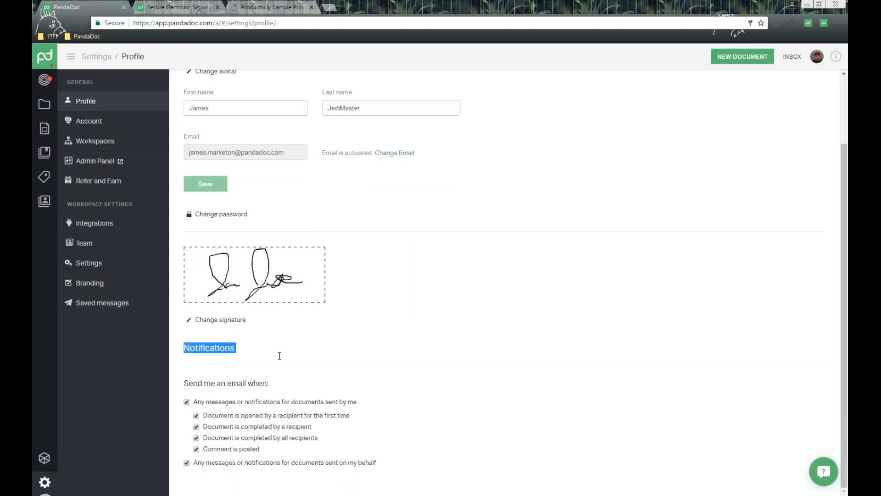
{"action": "left_click", "coordinate": [223, 388]}
{"action": "left_click_drag", "start_coordinate": [190, 385], "coordinate": [418, 448]}
{"action": "left_click", "coordinate": [421, 444]}
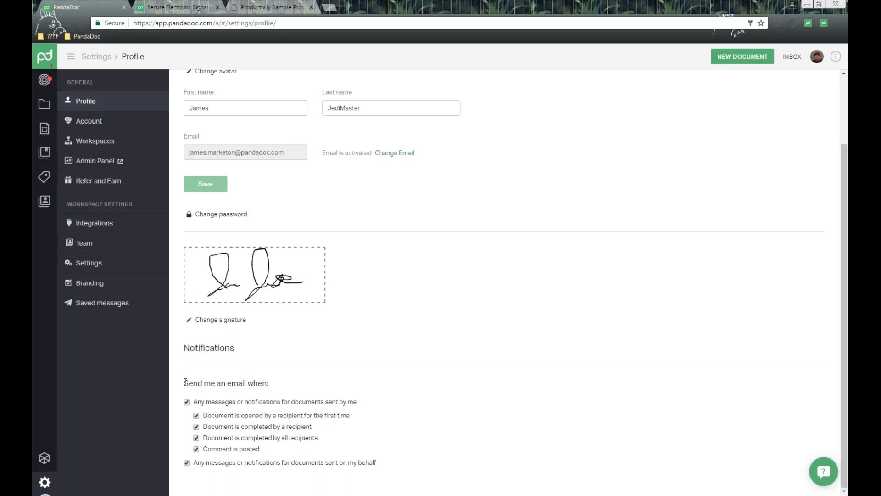
{"action": "left_click_drag", "start_coordinate": [350, 389], "coordinate": [380, 423]}
{"action": "left_click", "coordinate": [381, 422]}
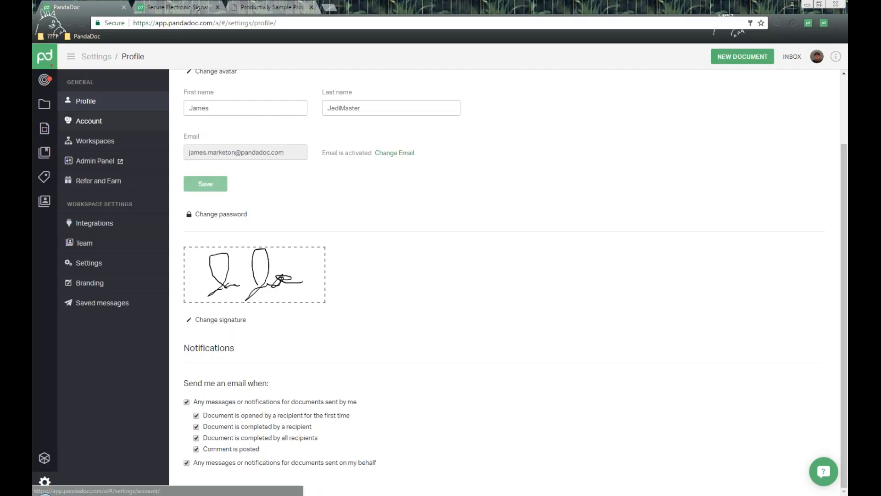
Open the workspace settings and review the available signature types, disabling Upload image and enabling it again.
{"action": "left_click", "coordinate": [87, 265]}
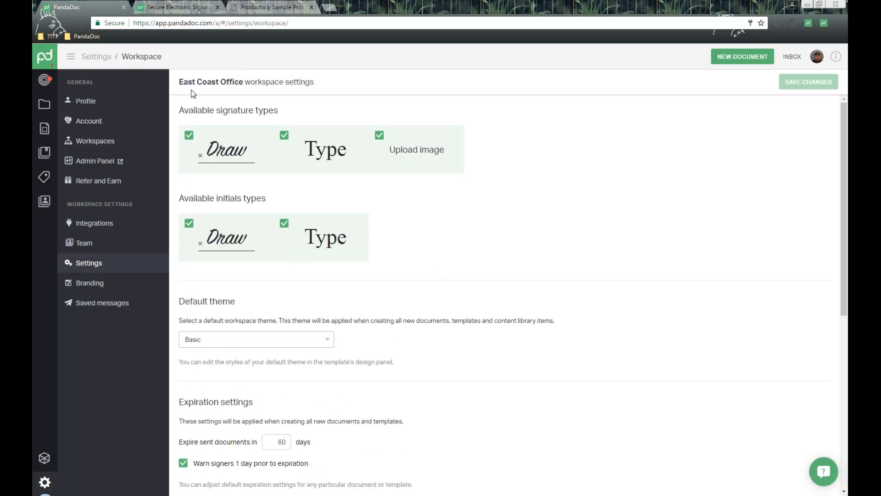
{"action": "left_click_drag", "start_coordinate": [185, 110], "coordinate": [295, 115]}
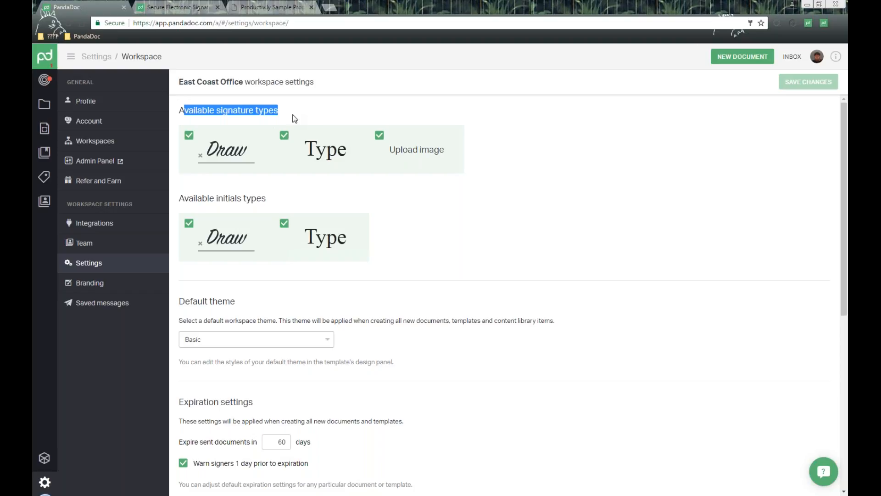
{"action": "left_click", "coordinate": [229, 113]}
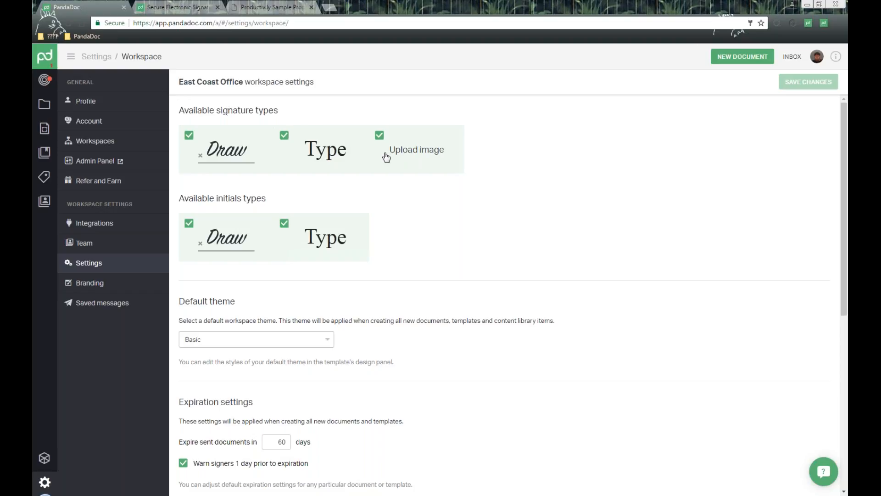
{"action": "left_click", "coordinate": [379, 136]}
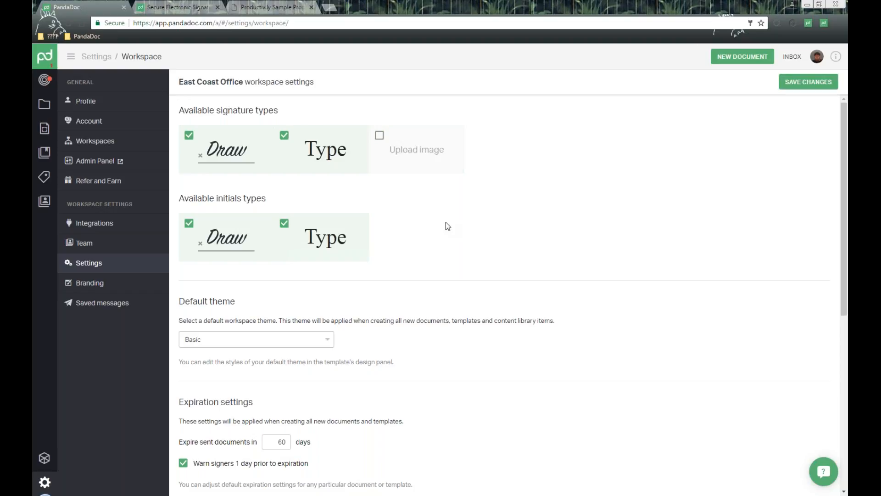
{"action": "left_click", "coordinate": [379, 136]}
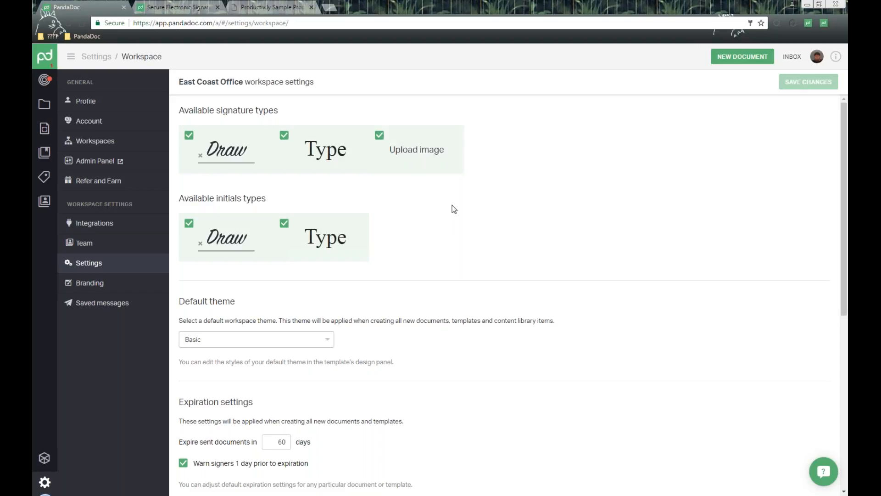
Review the available initials types in the workspace settings, toggling the Type option off and back on.
{"action": "scroll", "coordinate": [451, 207], "scroll_direction": "down", "scroll_amount": 1}
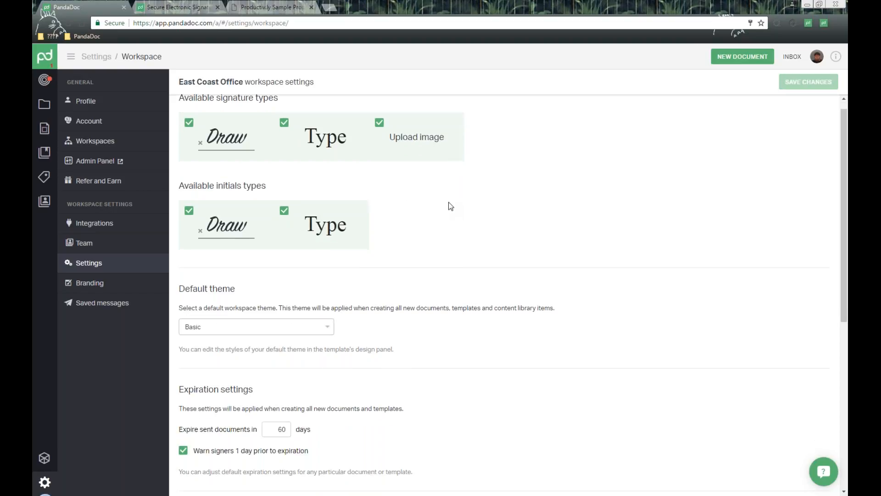
{"action": "left_click_drag", "start_coordinate": [194, 150], "coordinate": [309, 151]}
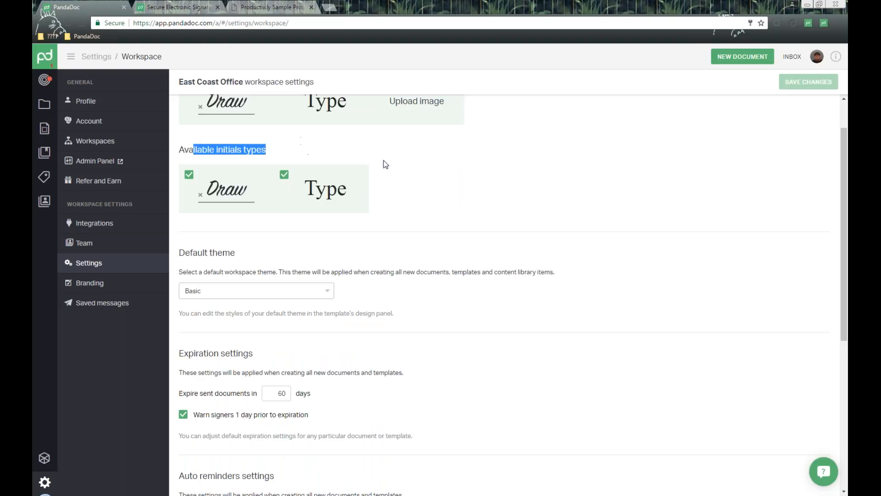
{"action": "scroll", "coordinate": [393, 167], "scroll_direction": "up", "scroll_amount": 1}
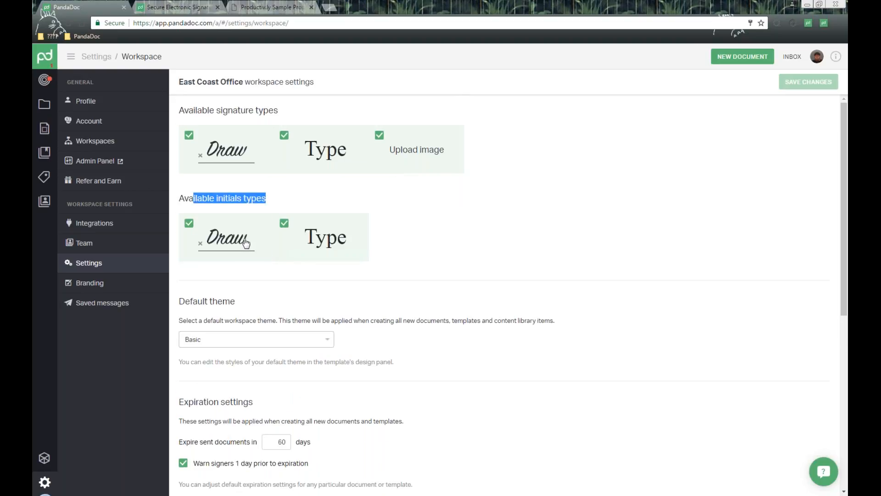
{"action": "left_click", "coordinate": [302, 243]}
{"action": "left_click", "coordinate": [285, 227]}
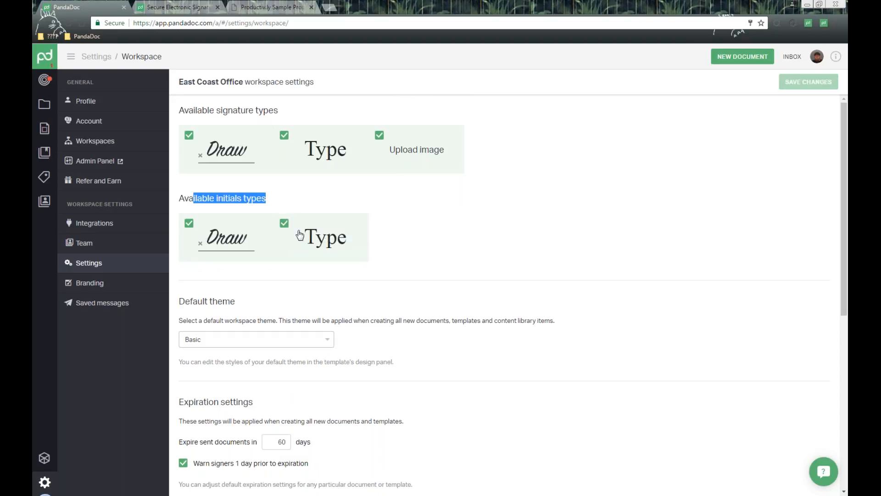
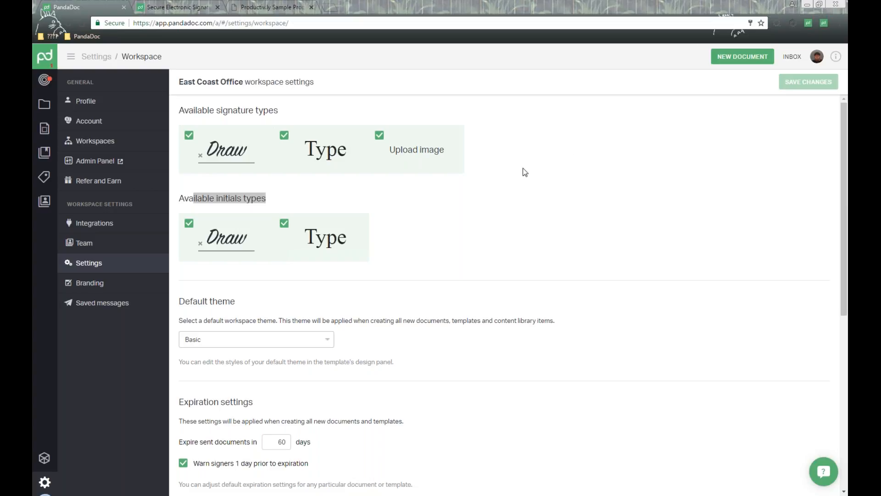
Return to the dashboard, open the Support Center and search it for "signature field".
{"action": "left_click", "coordinate": [124, 159]}
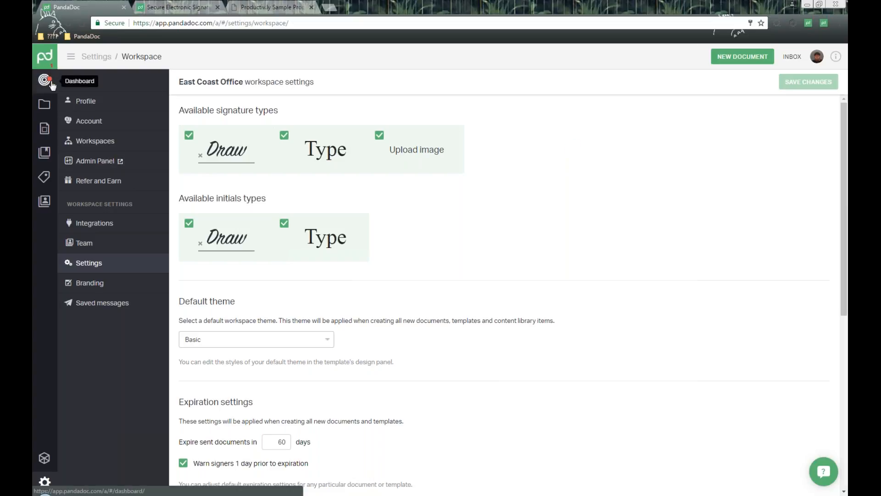
{"action": "left_click", "coordinate": [53, 88]}
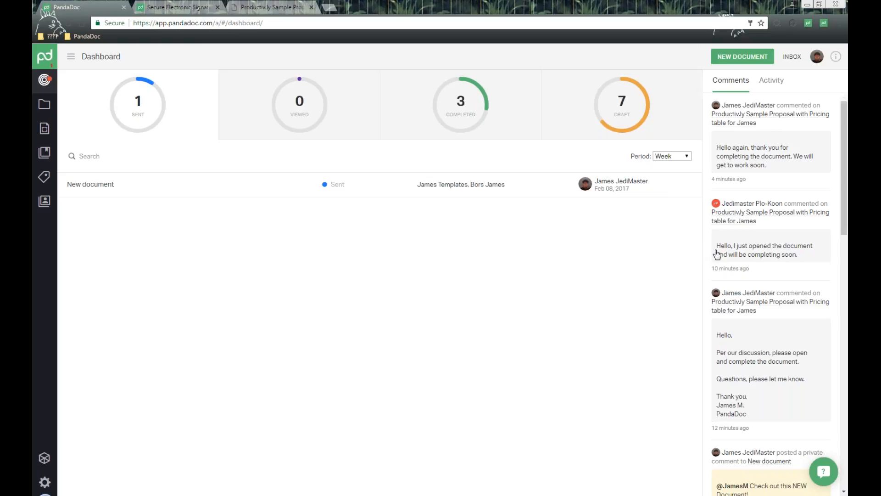
{"action": "left_click", "coordinate": [824, 471]}
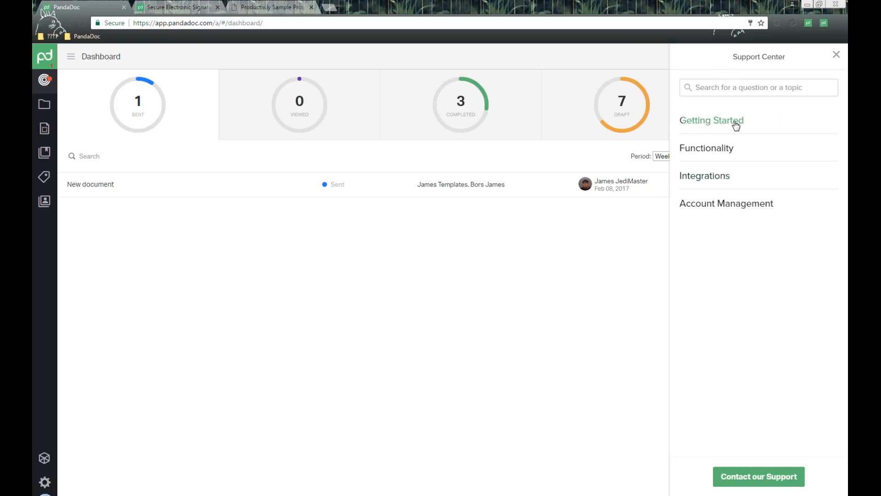
{"action": "left_click", "coordinate": [733, 87]}
{"action": "type", "text": "signature field"}
{"action": "key", "text": "Return"}
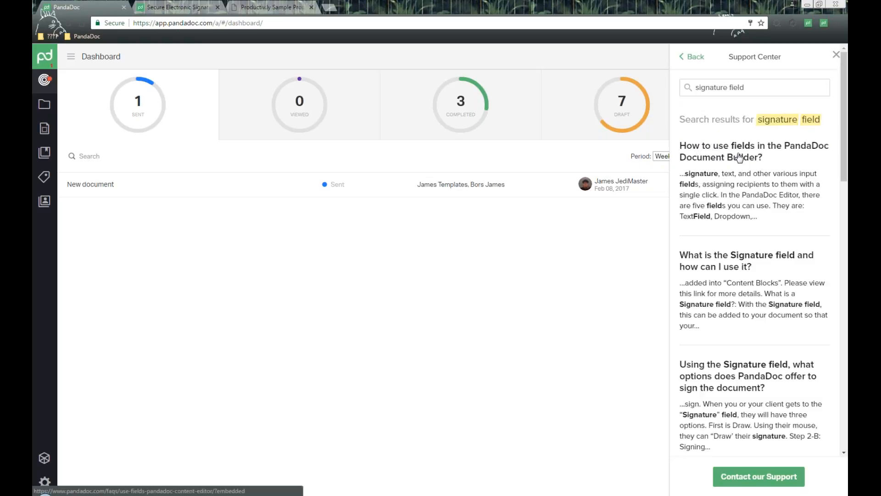
Contact support from the Support Center and open a new, blank chat conversation.
{"action": "left_click", "coordinate": [765, 480]}
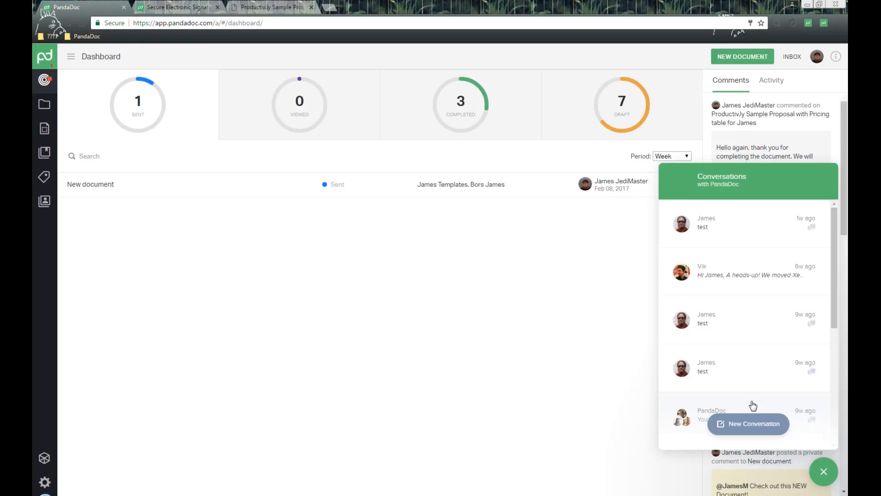
{"action": "left_click", "coordinate": [759, 430]}
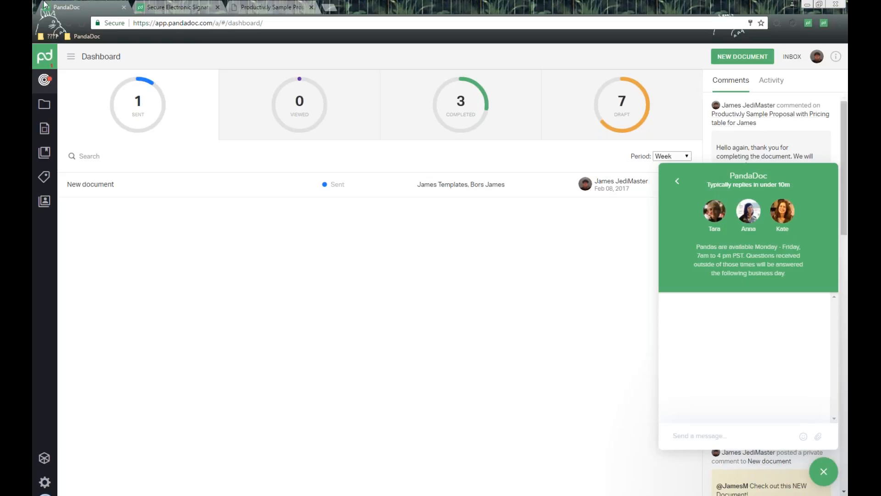
Switch to the PandaDoc eSignatures website, open the Webinars resource page and look through the upcoming sessions.
{"action": "left_click", "coordinate": [195, 5]}
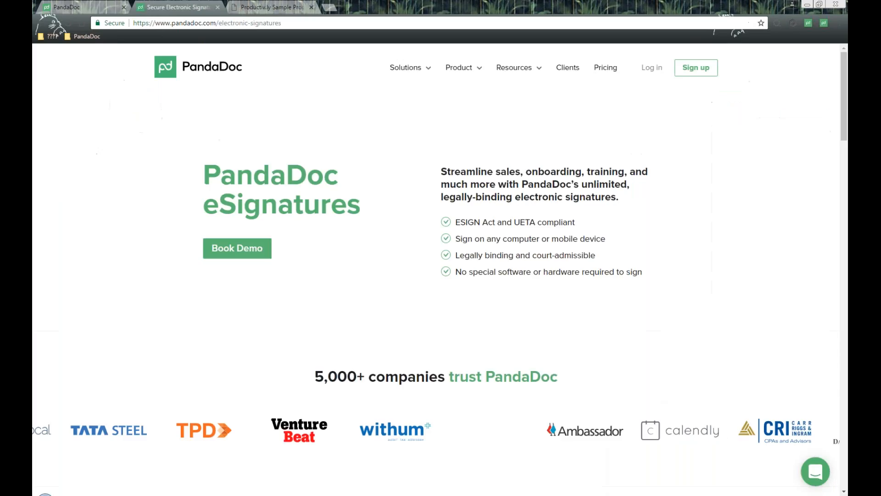
{"action": "mouse_move", "coordinate": [463, 67]}
{"action": "mouse_move", "coordinate": [514, 68]}
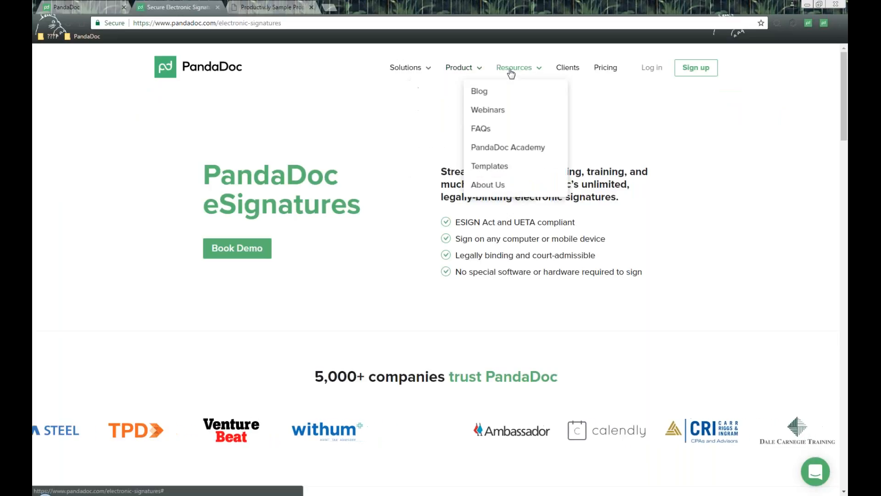
{"action": "left_click", "coordinate": [501, 109]}
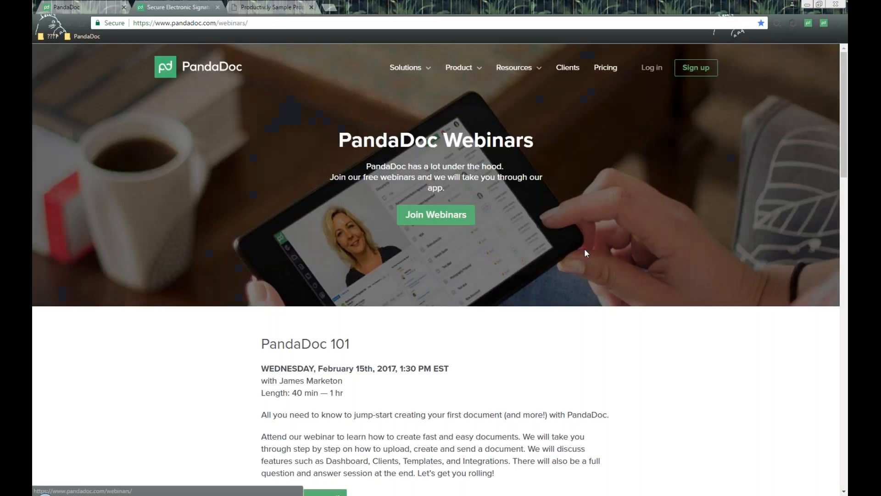
{"action": "scroll", "coordinate": [588, 257], "scroll_direction": "down", "scroll_amount": 7}
{"action": "scroll", "coordinate": [591, 260], "scroll_direction": "down", "scroll_amount": 5}
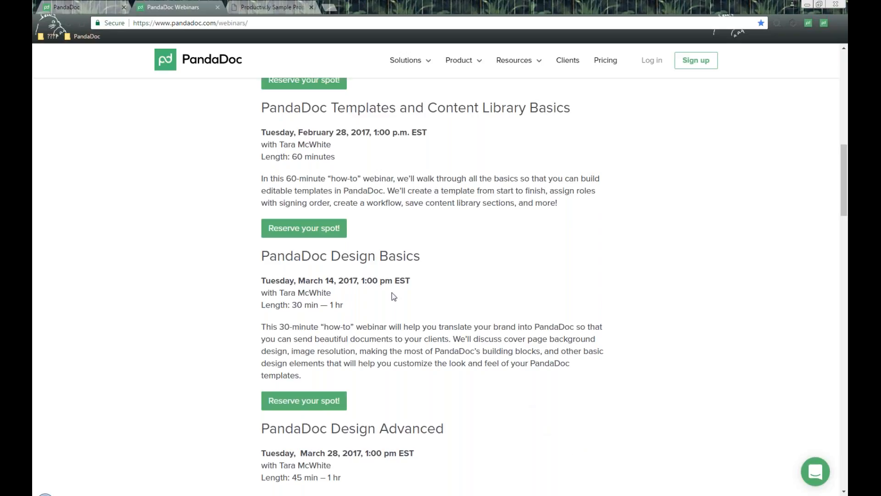
Return to the PandaDoc app dashboard and close the support chat.
{"action": "left_click", "coordinate": [74, 6]}
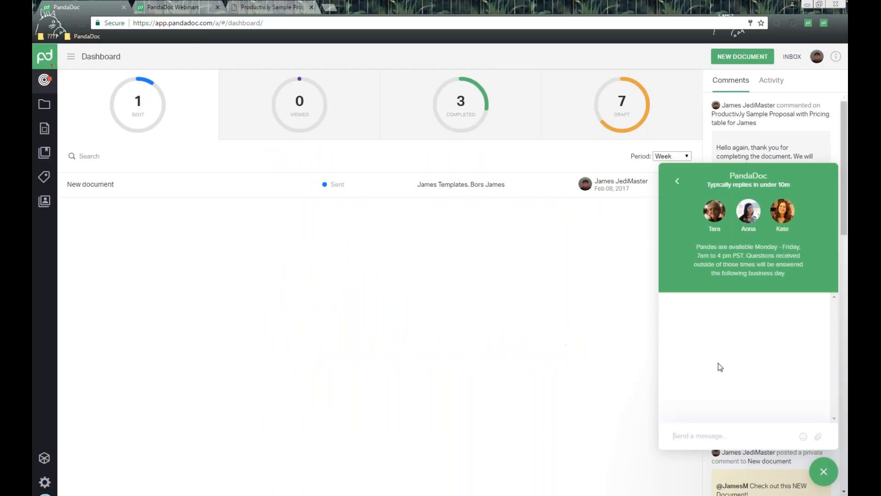
{"action": "left_click", "coordinate": [824, 472]}
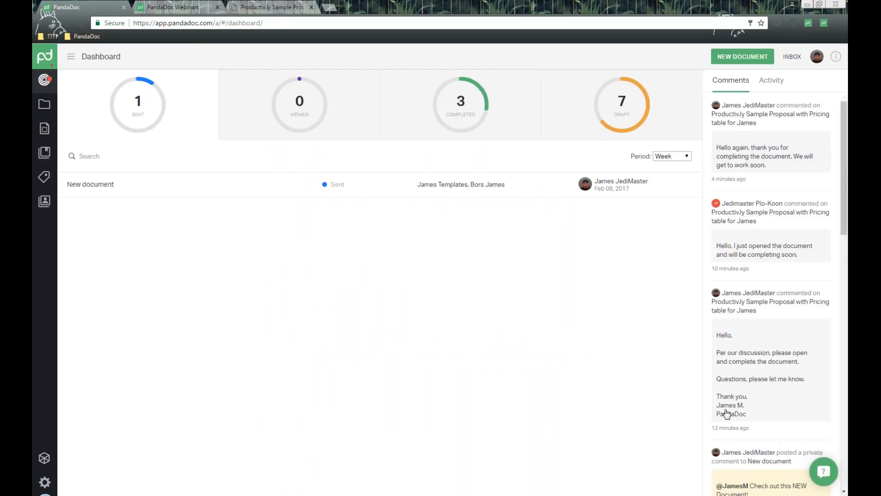